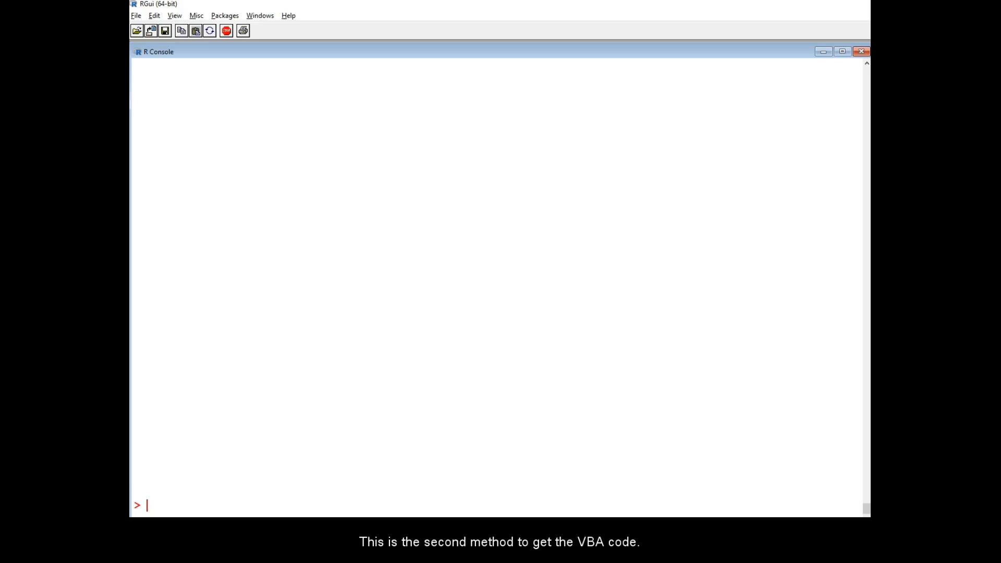
type("source(\"http")
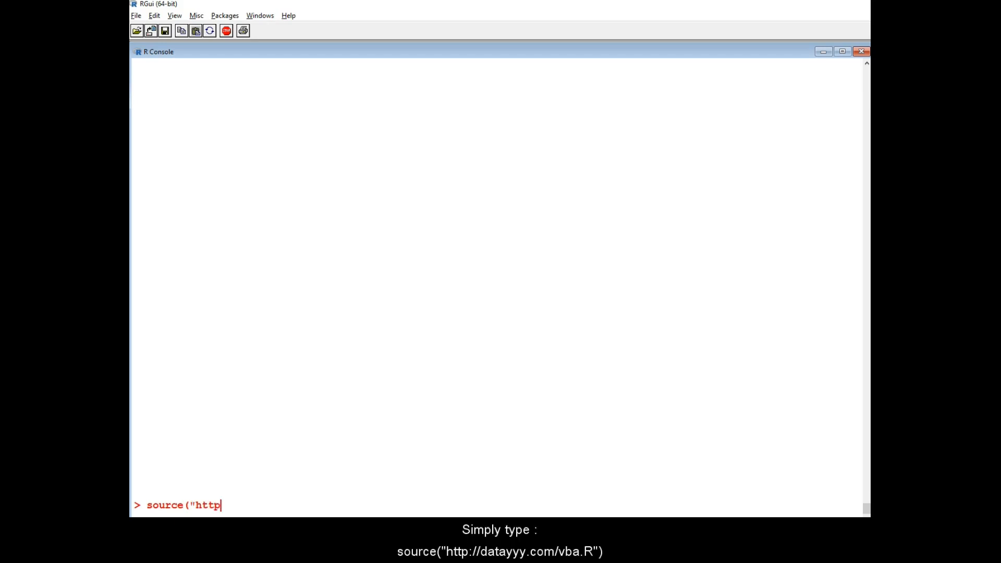
type("://datayyy.com/vba.R\")")
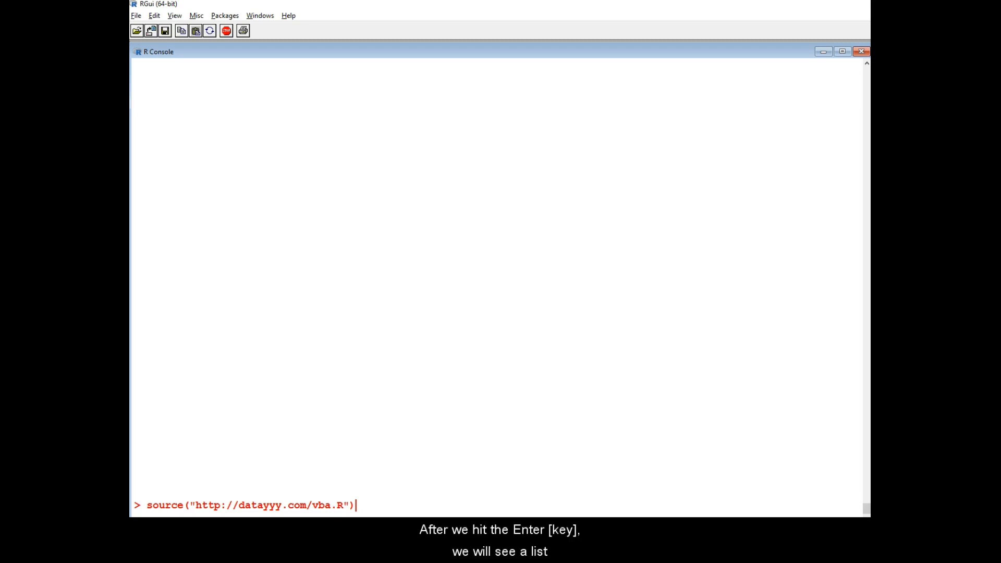
key("Return")
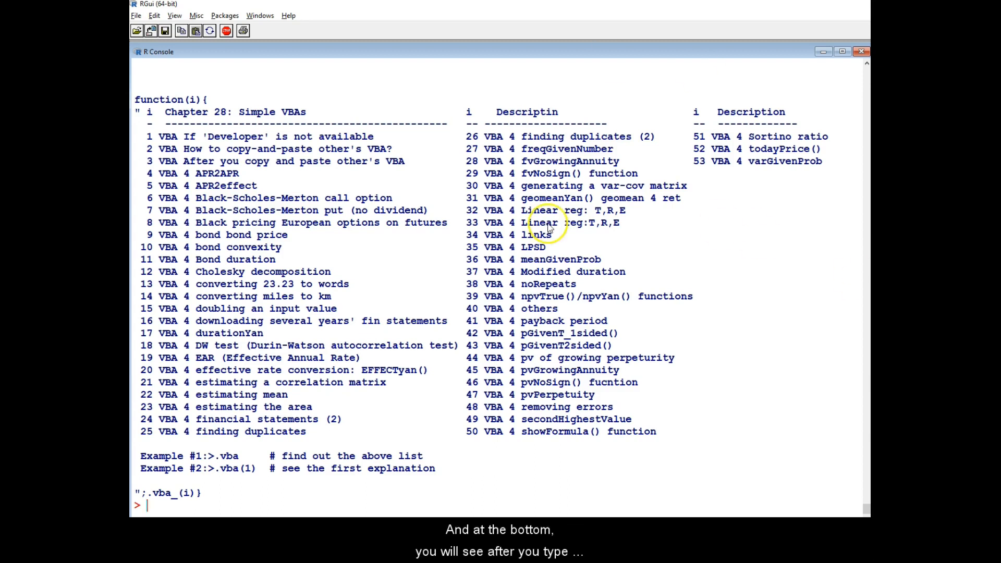
Highlight the example commands and the second list entry to examine how to view explanations.
left_click_drag(215, 458, 235, 459)
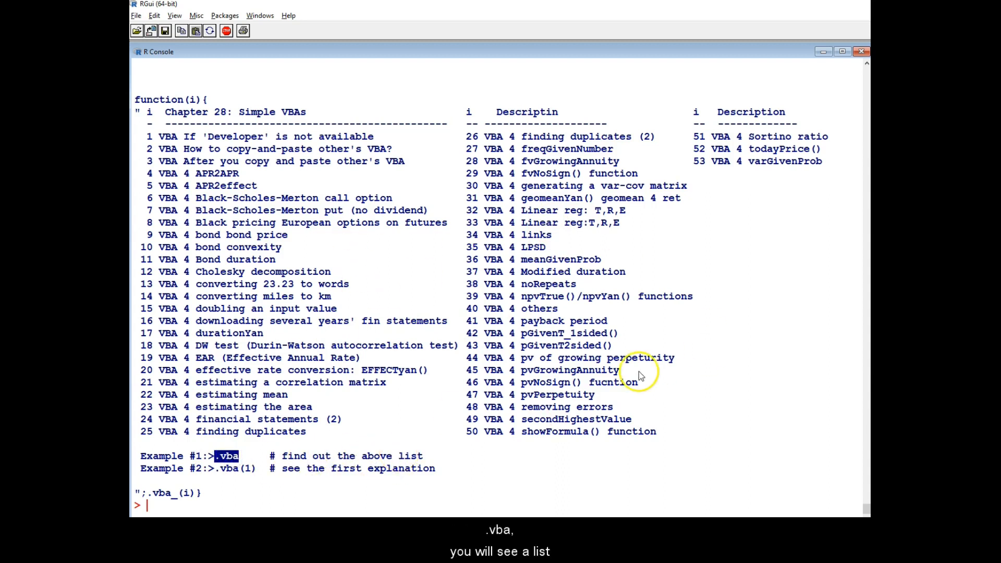
left_click(257, 480)
left_click_drag(215, 471, 251, 473)
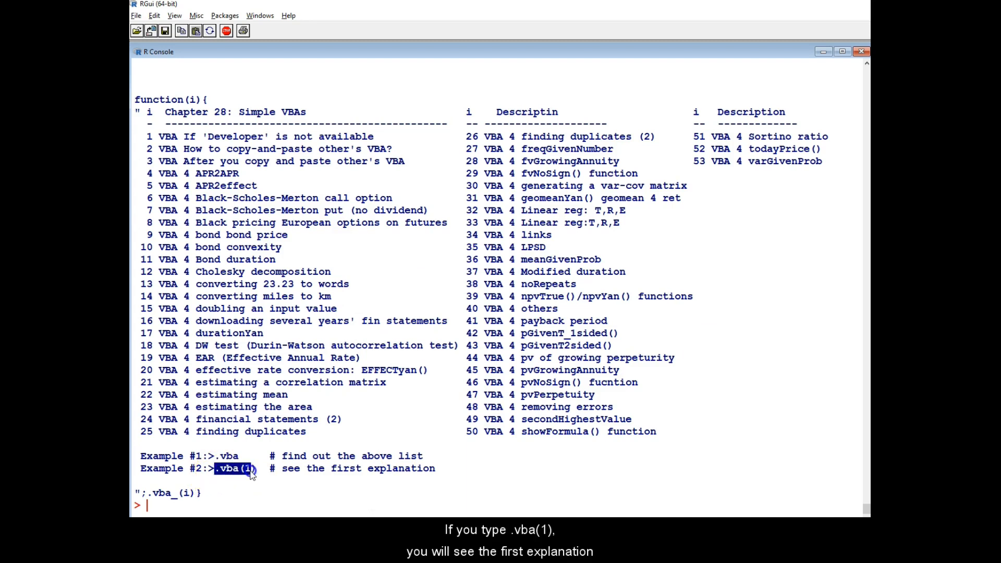
left_click(302, 349)
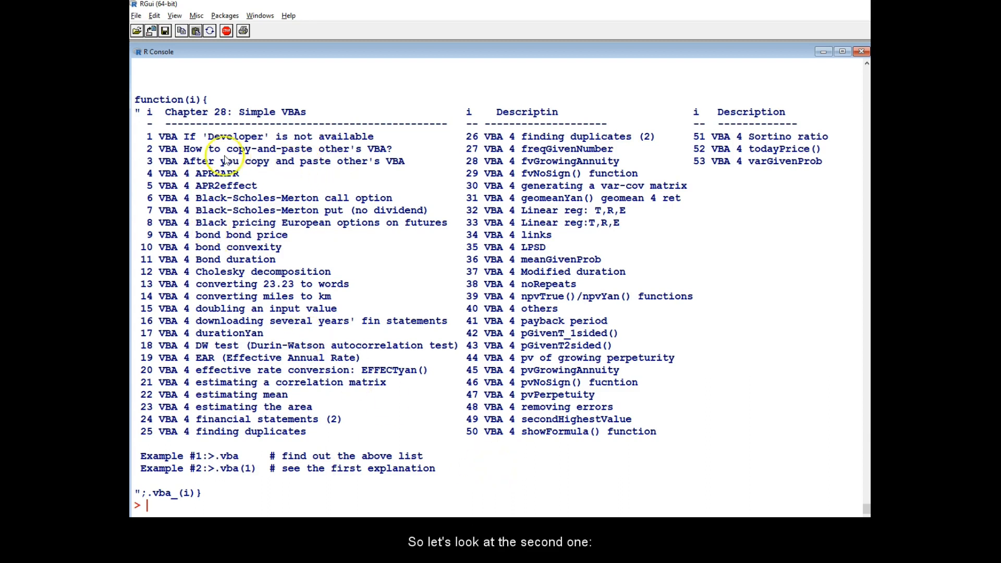
left_click_drag(222, 149, 407, 158)
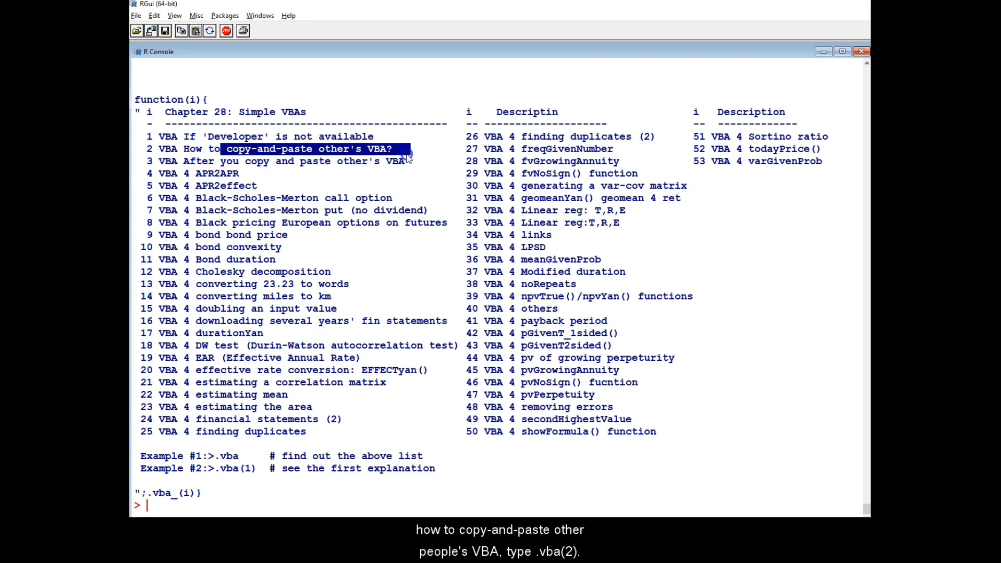
Display the second explanation by running .vba(2) at the prompt.
left_click(316, 505)
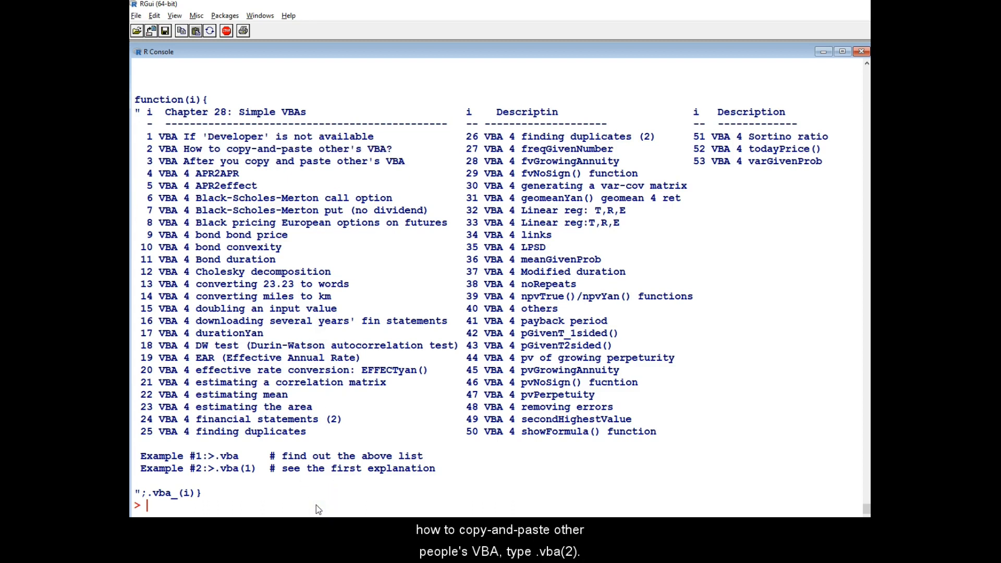
type(".vba(2)")
key("Return")
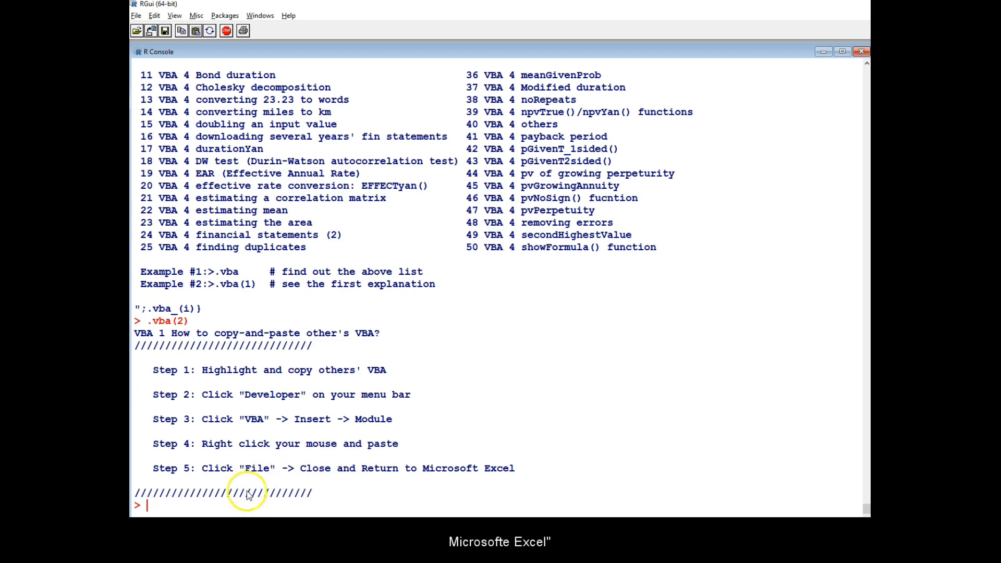
Clear the console and list the Chapter 28 VBAs by running .c28.
key("ctrl+l")
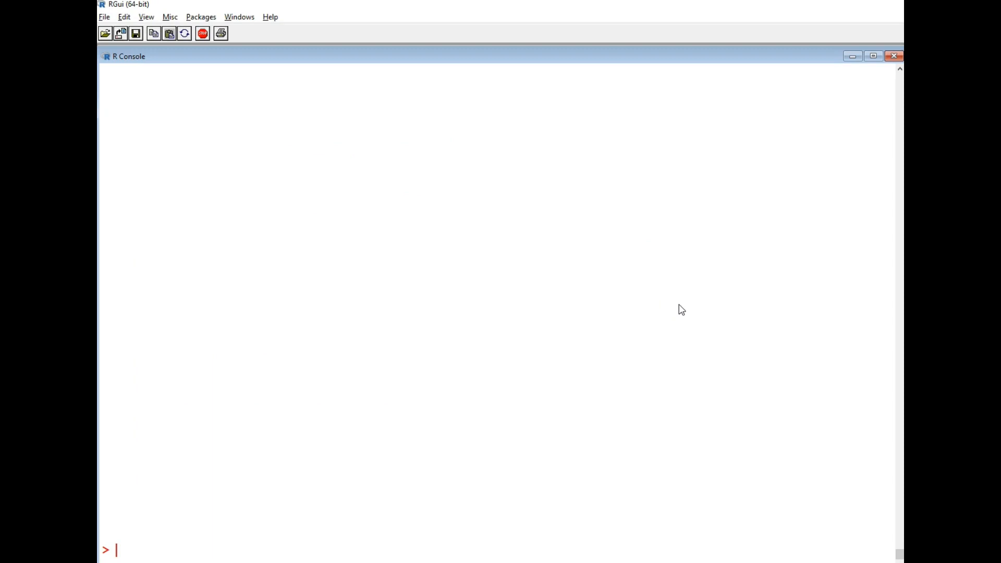
type(".c28")
key("Return")
left_click(182, 561)
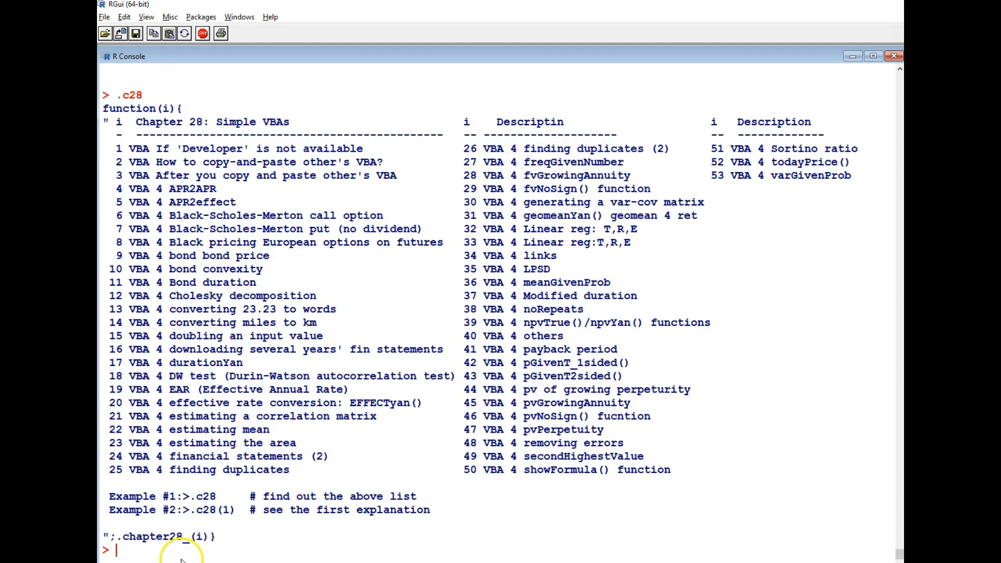
Show the code for item 15, doubling an input value, by running .c28(15).
left_click(199, 503)
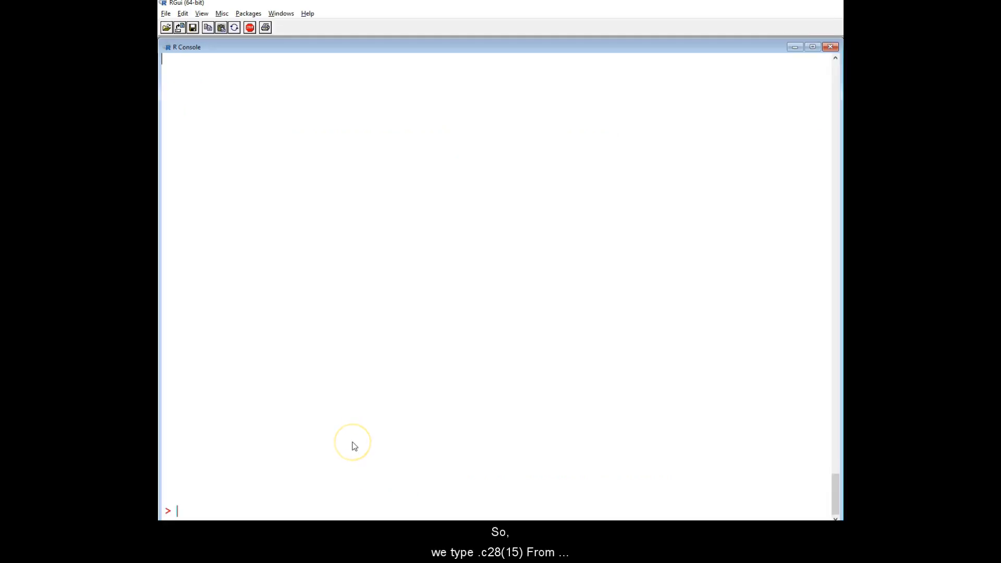
type(".2")
key("BackSpace")
key("BackSpace")
type(".c28(")
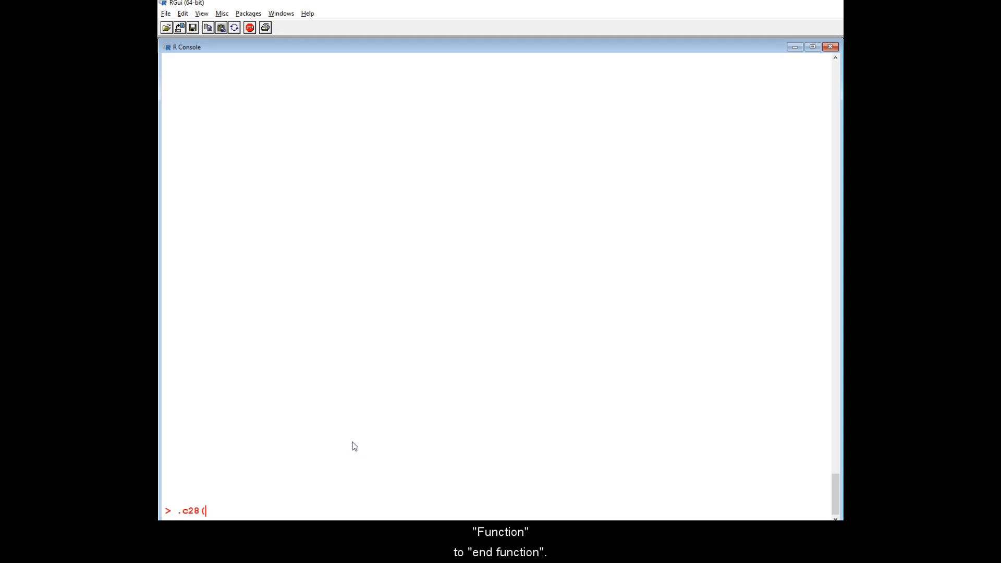
type("15)")
key("Return")
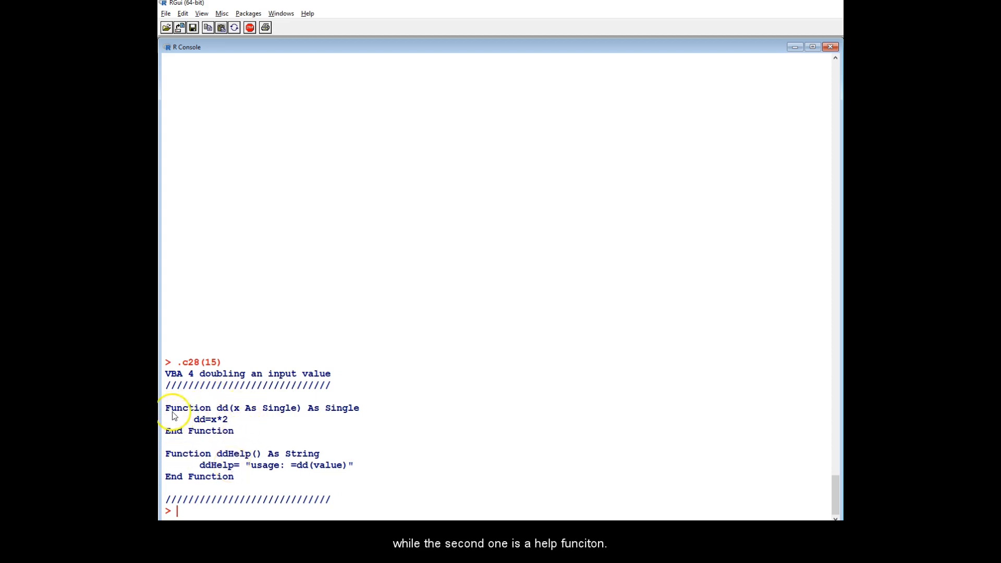
Select and copy the dd and ddHelp function code from the console output.
left_click_drag(165, 406, 251, 476)
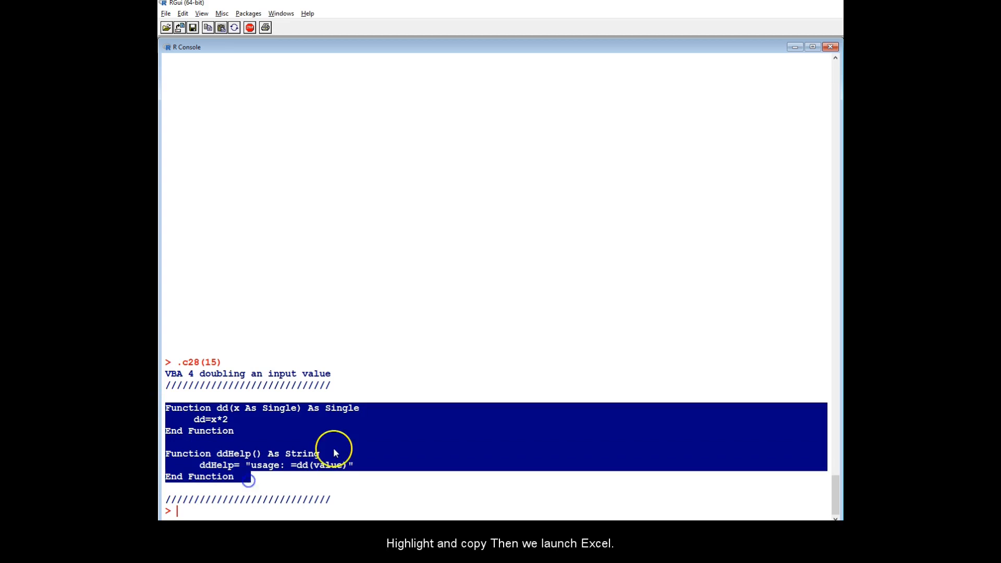
right_click(334, 447)
left_click(375, 350)
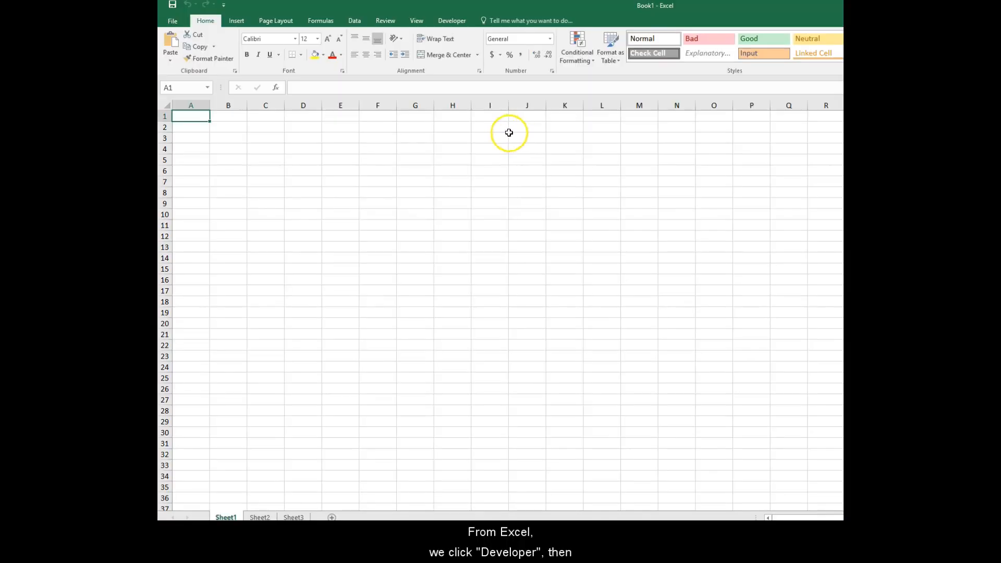
Open the Visual Basic editor from the Excel workbook and insert a new module.
left_click(452, 22)
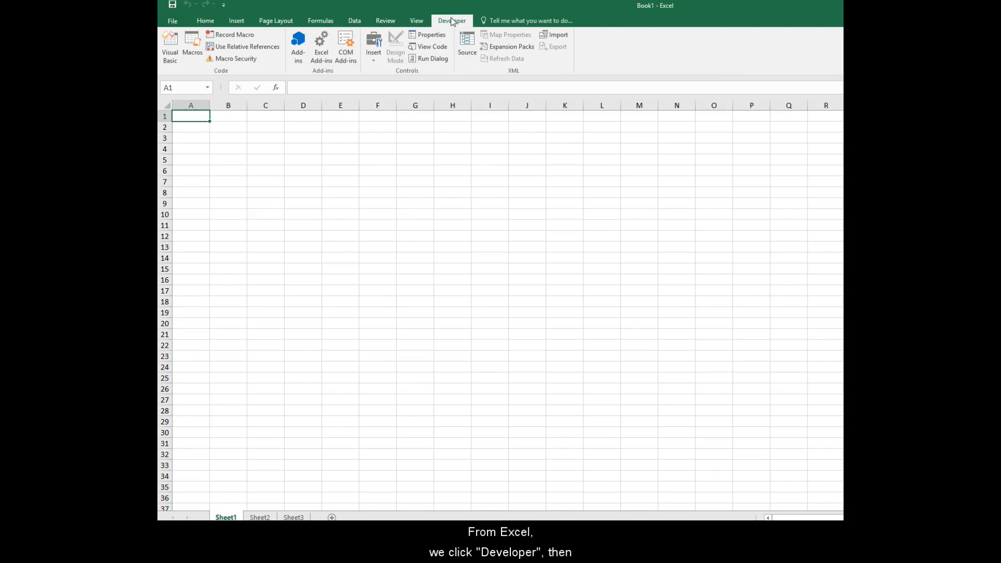
left_click(169, 49)
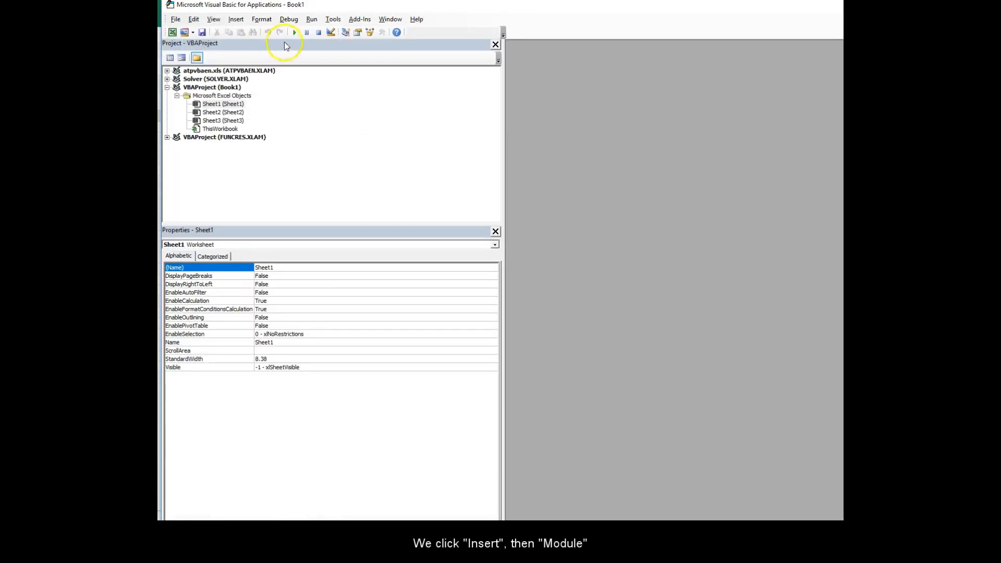
left_click(236, 19)
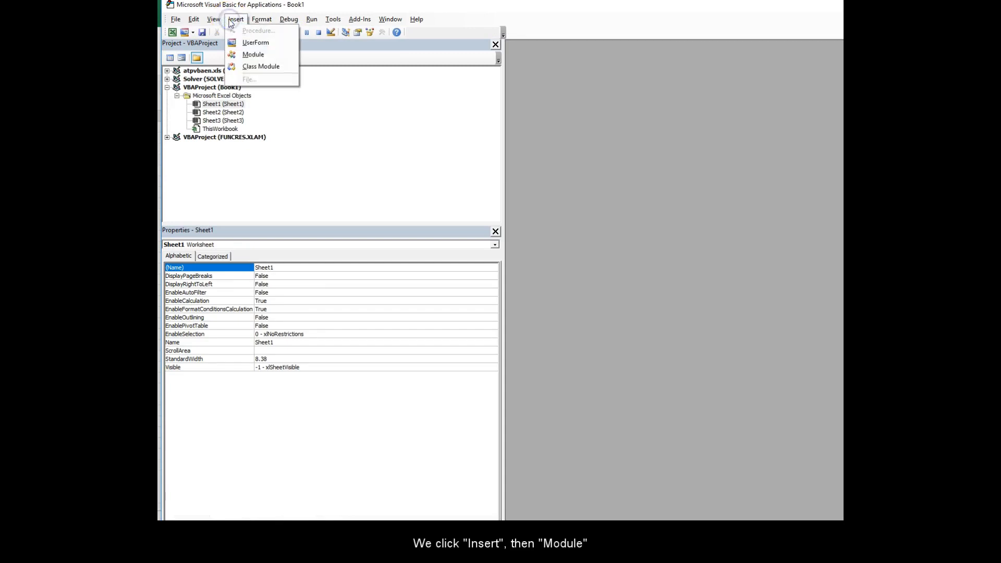
left_click(249, 55)
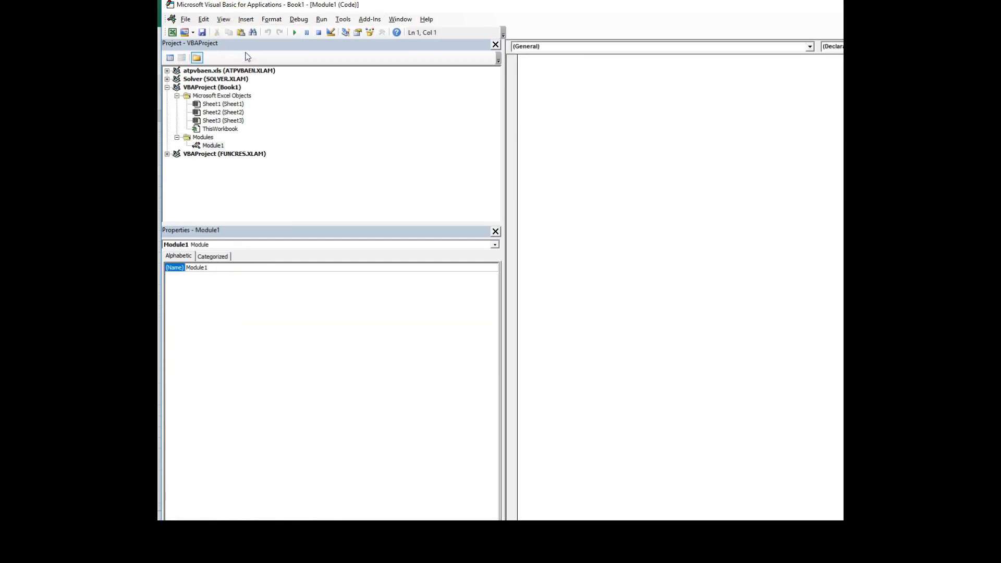
Paste the copied functions into Module1 and close the editor to return to Excel.
right_click(547, 69)
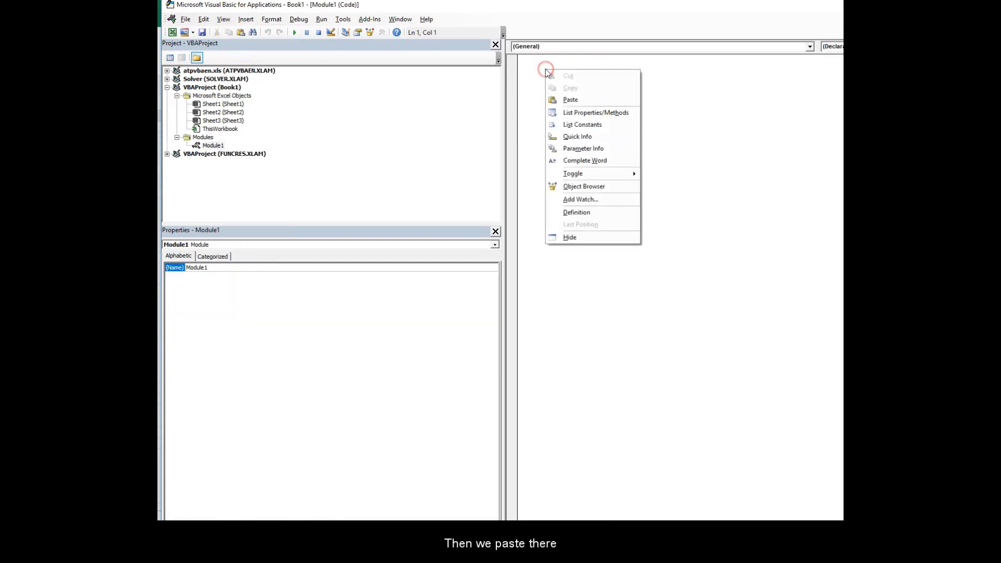
left_click(563, 98)
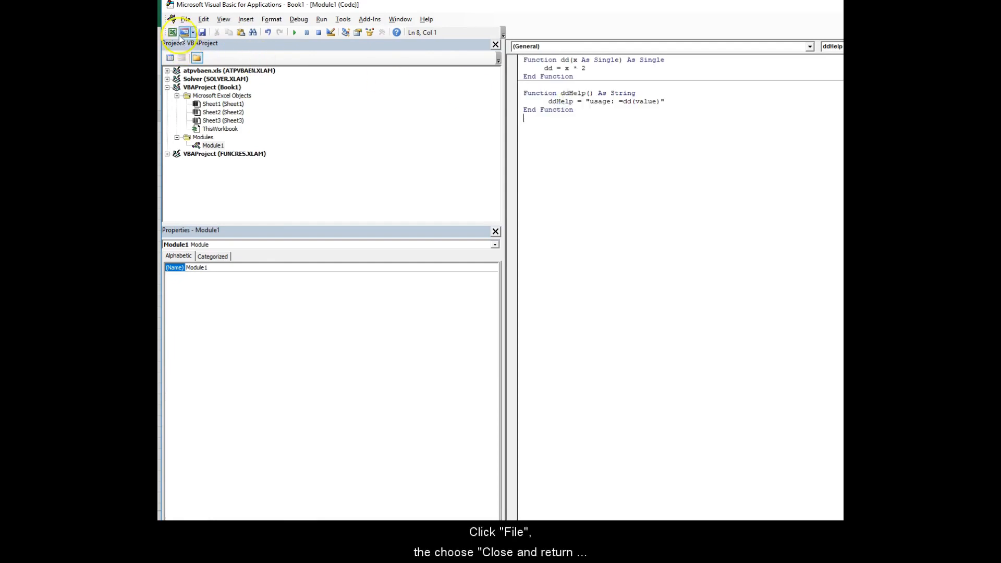
left_click(186, 19)
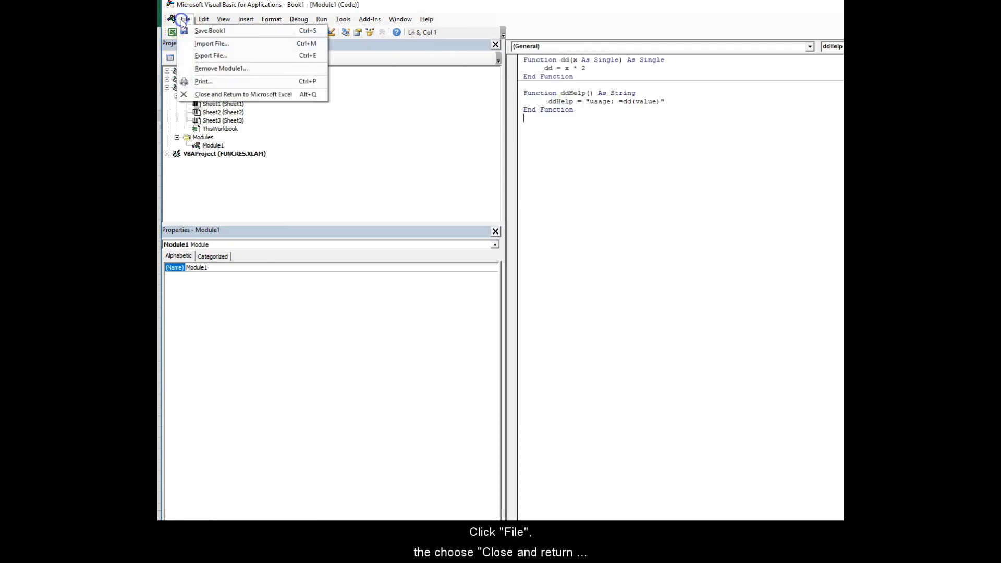
left_click(207, 94)
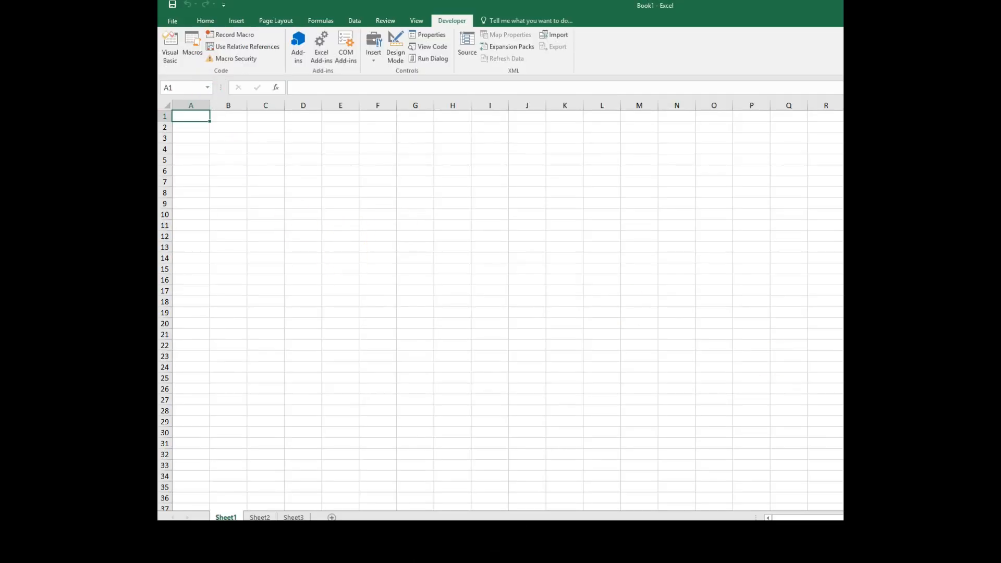
Enter the formula =ddHelp() in cell C3.
left_click(258, 137)
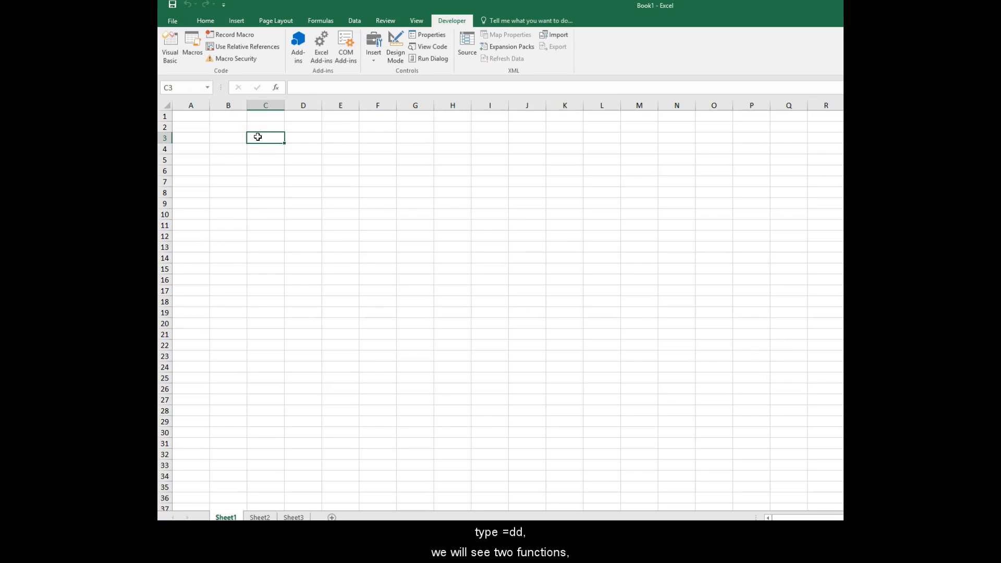
type("=dd")
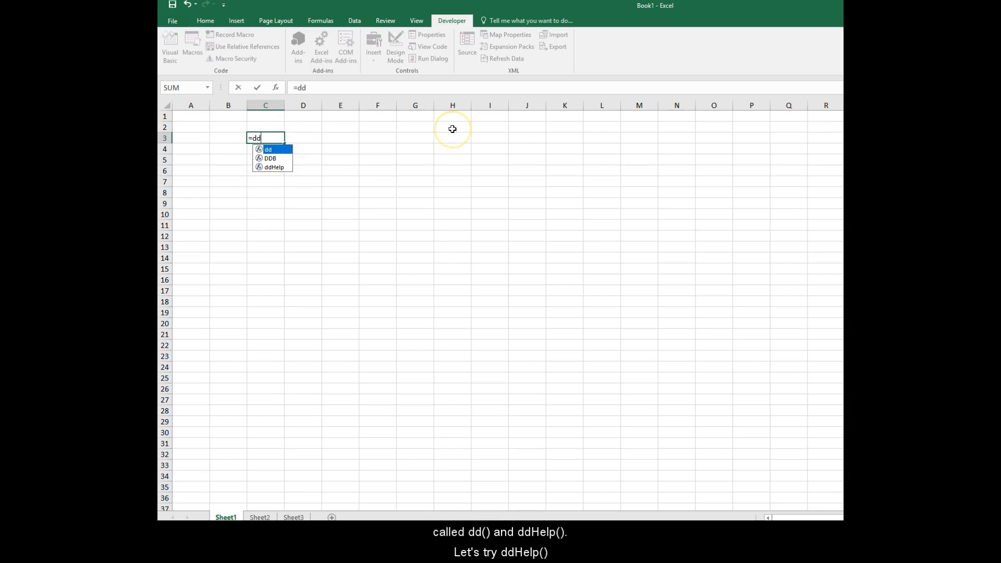
type("Help()")
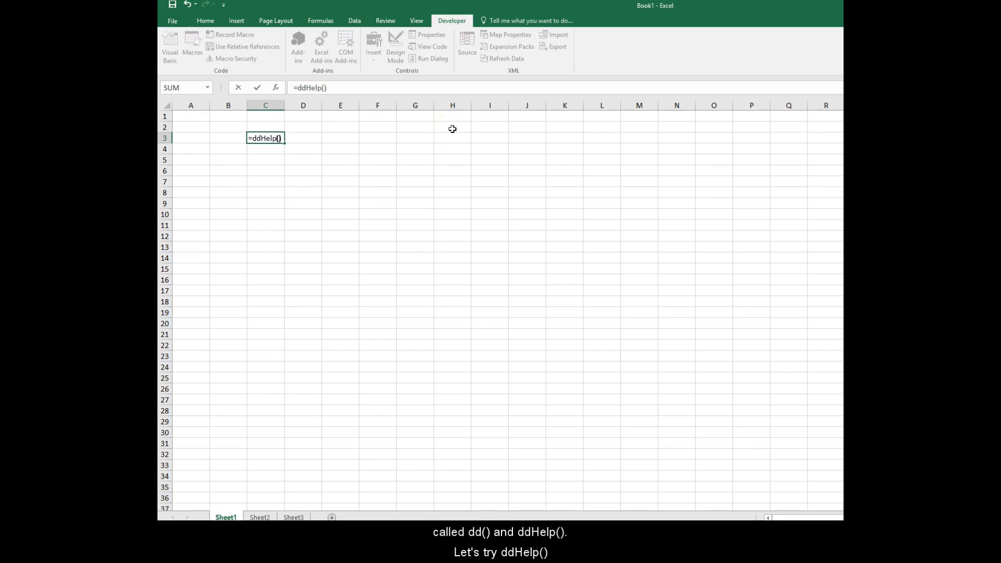
key("Return")
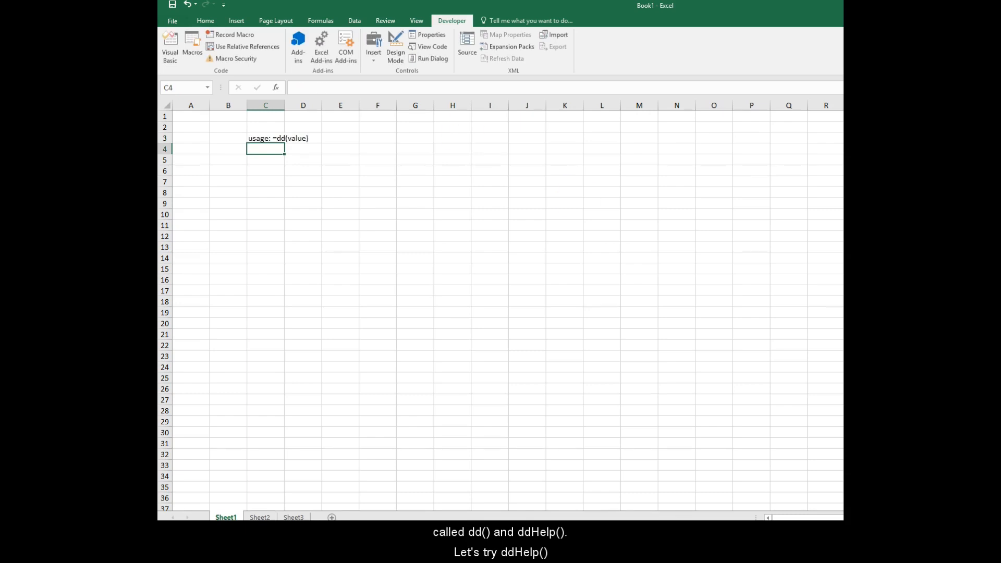
Enter the formula =dd(24) in cell C5.
scroll(348, 216, "up", 4)
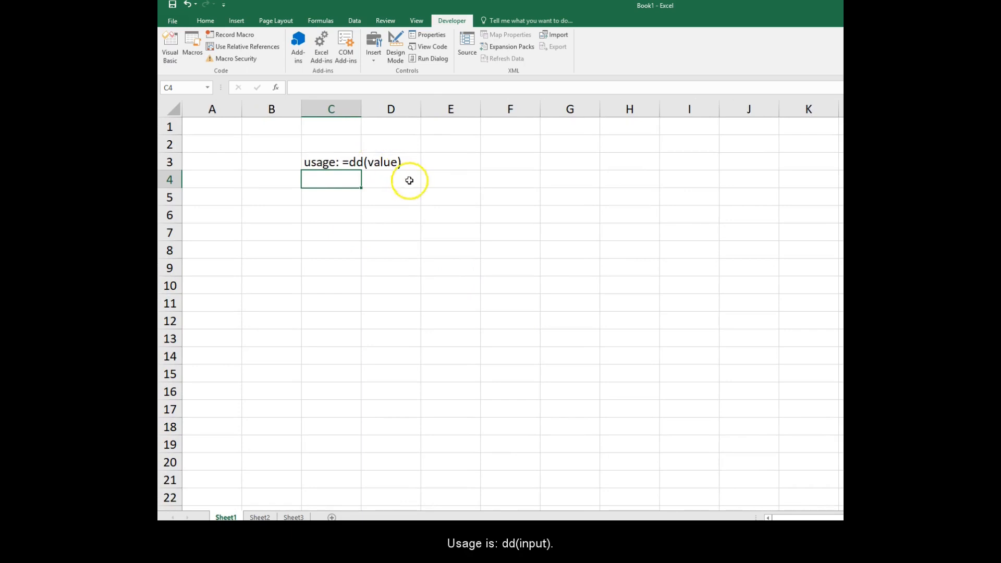
left_click(346, 196)
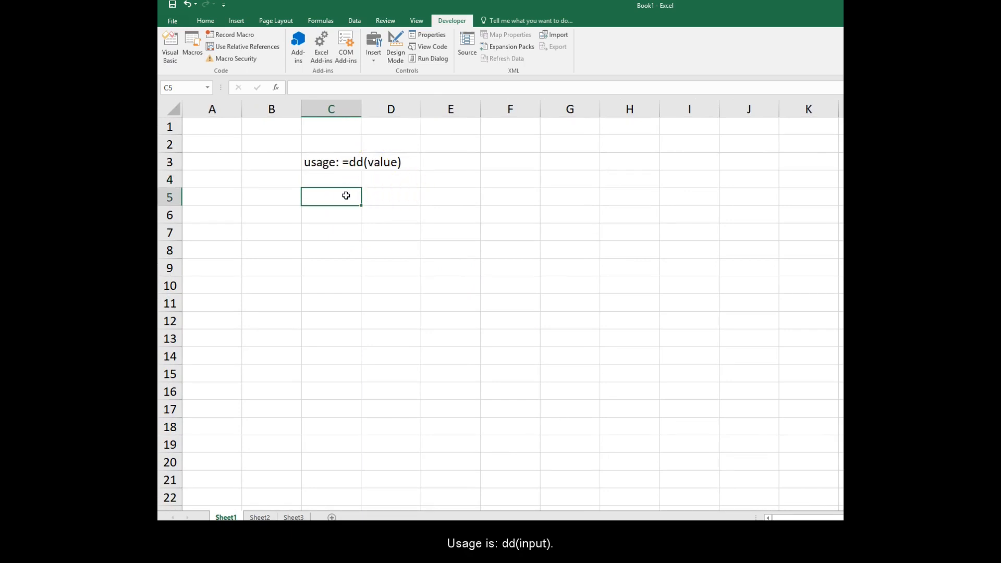
type("=dd(")
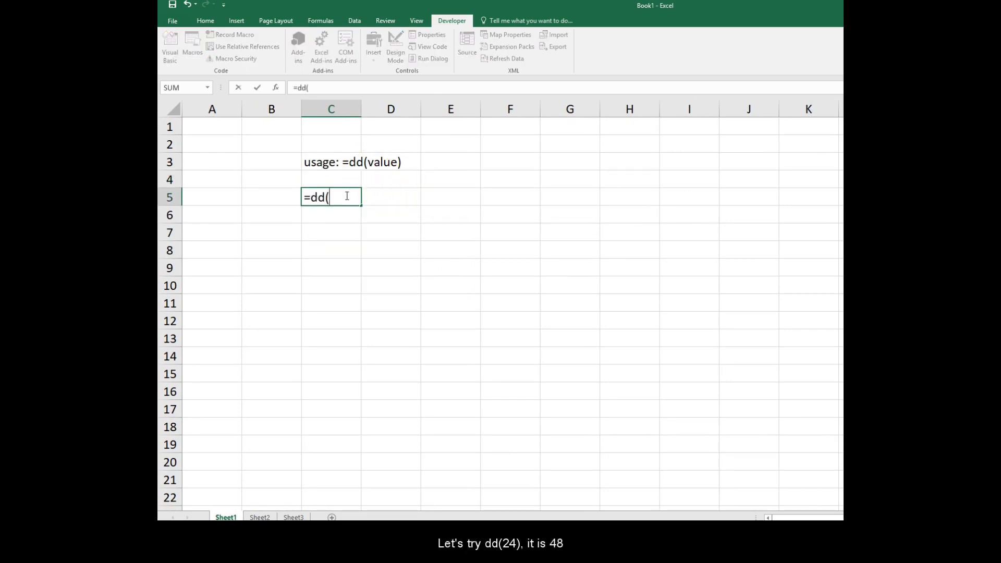
type("24)")
key("Return")
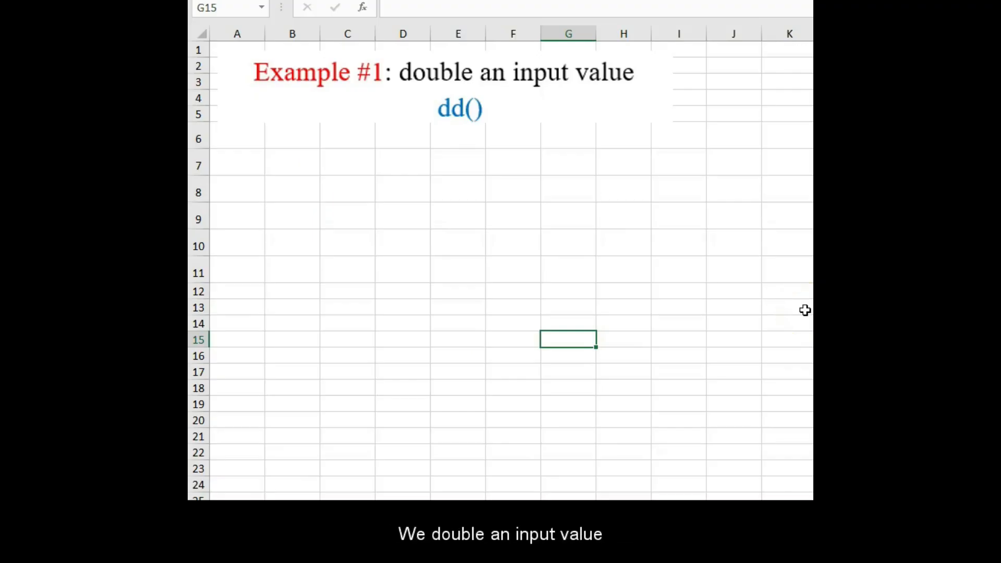
Enter the formula =ddHelp() in cell D7.
left_click(396, 166)
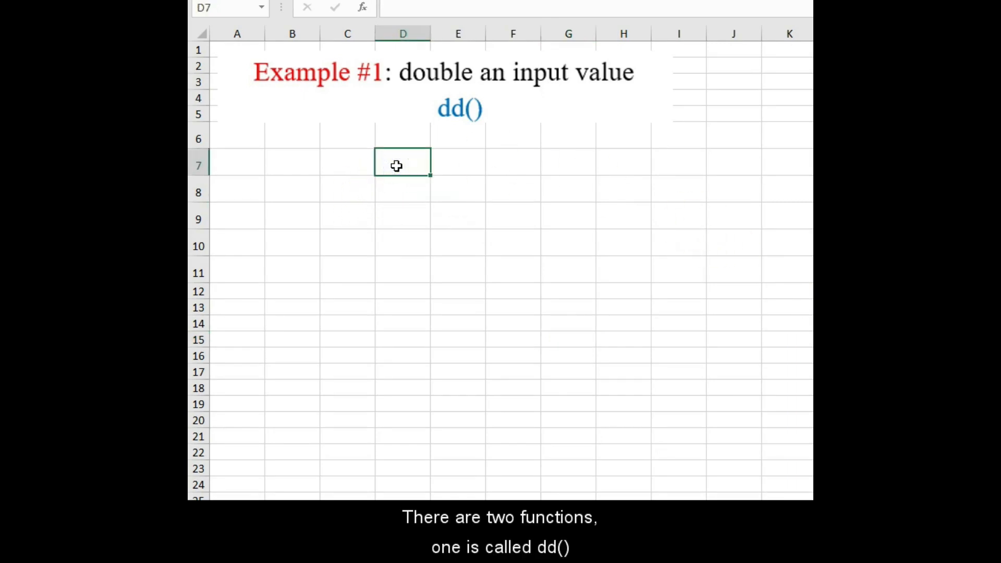
type("=dd")
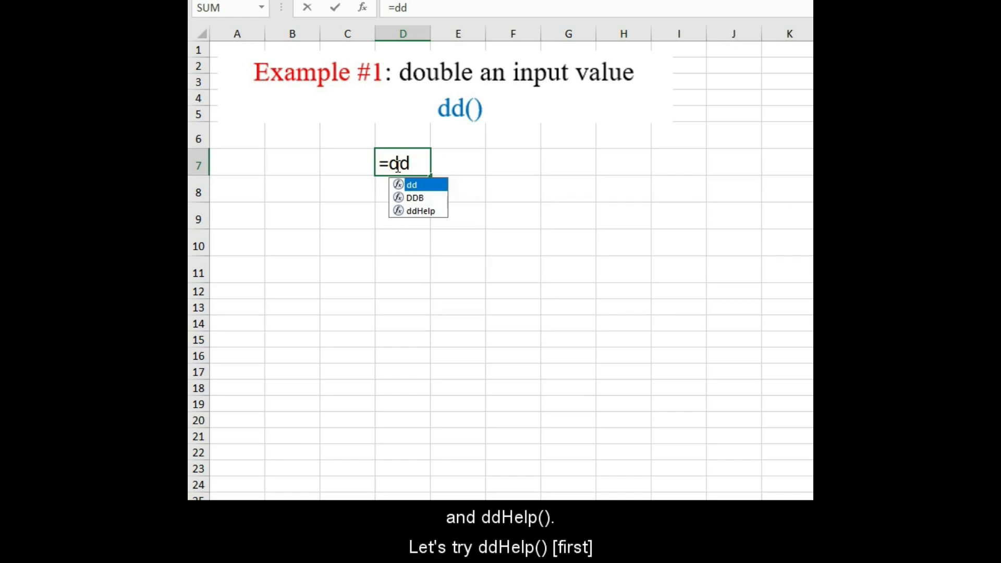
type("Help")
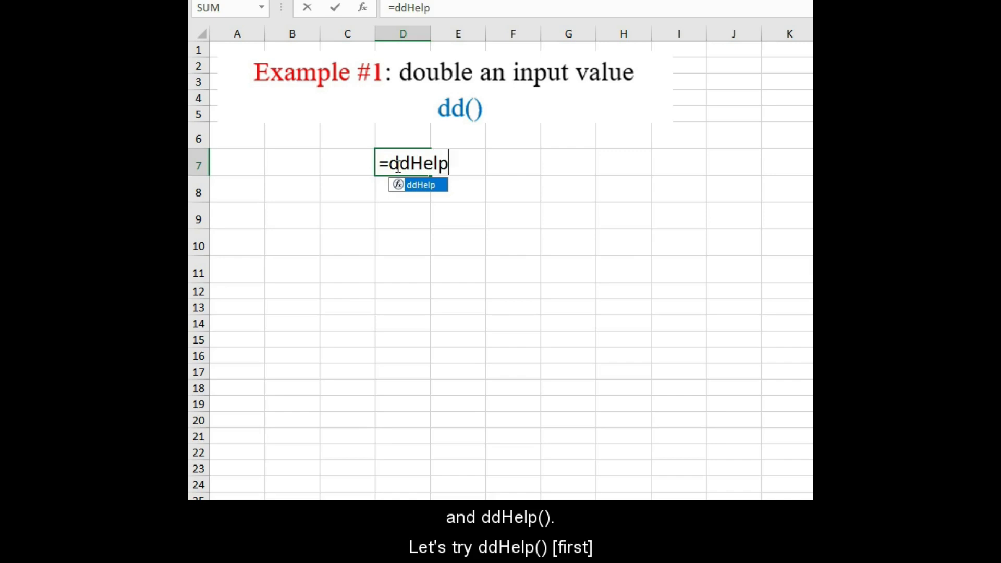
type("()")
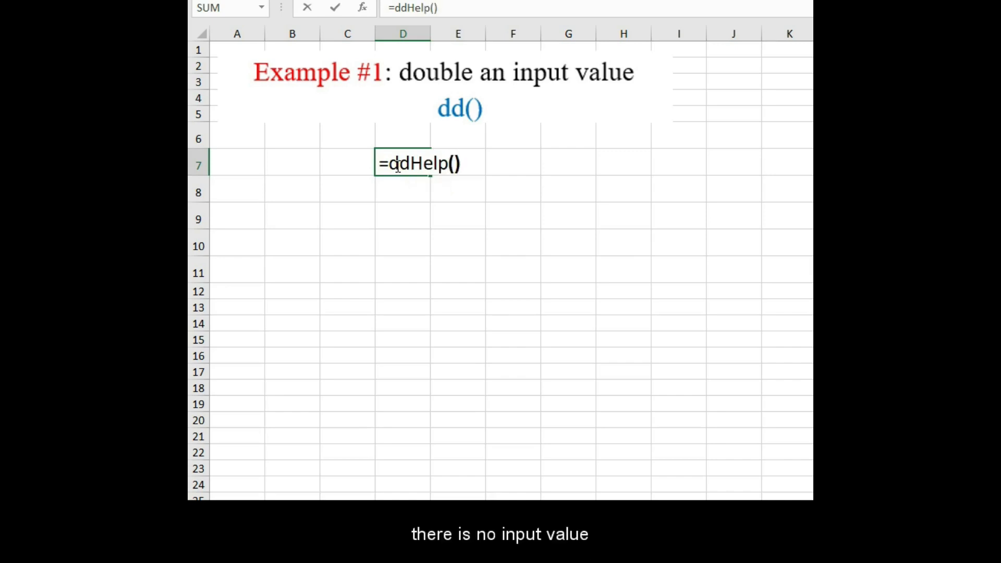
key("Return")
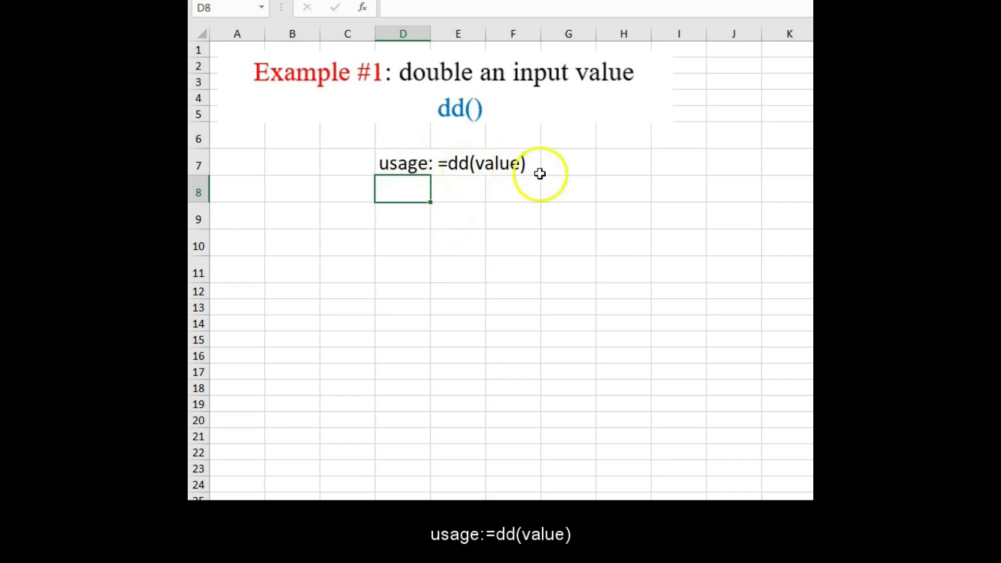
Enter 20 in cell D9 and the formula =dd(D9) in cell E9.
left_click(419, 215)
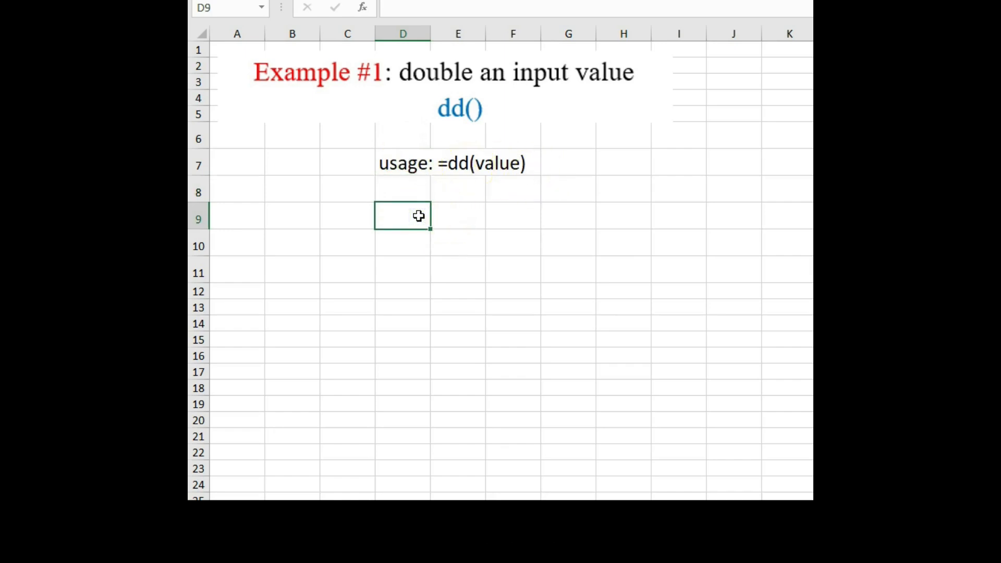
type("20")
key("Tab")
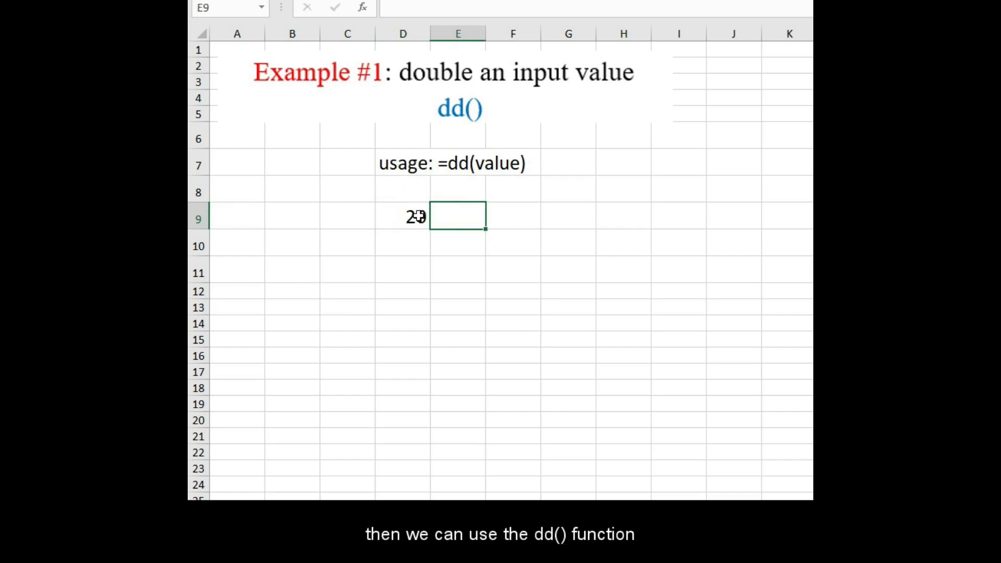
type("=dd(")
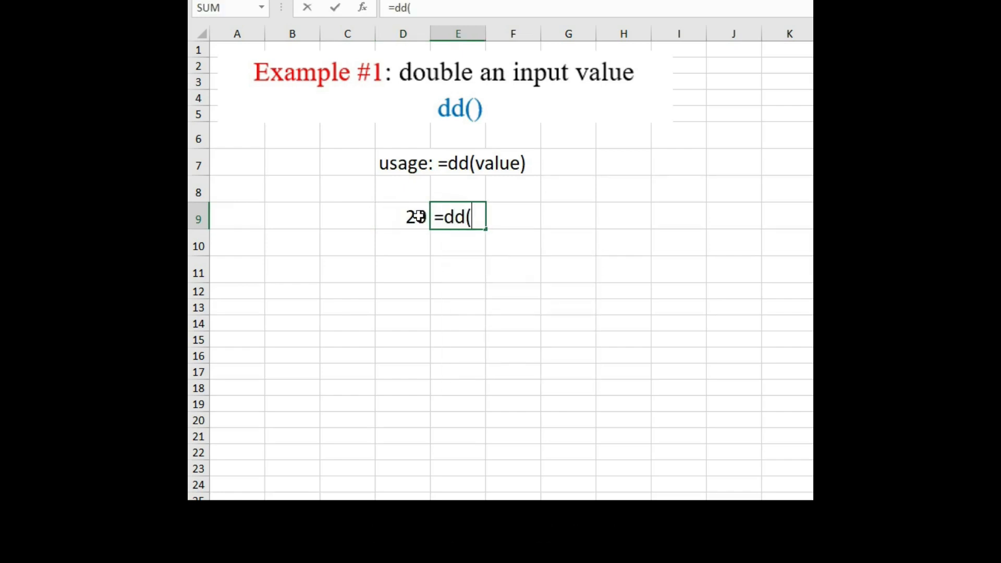
left_click(417, 217)
type(")")
key("Return")
Change the value in cell D9 to 25.
left_click(417, 217)
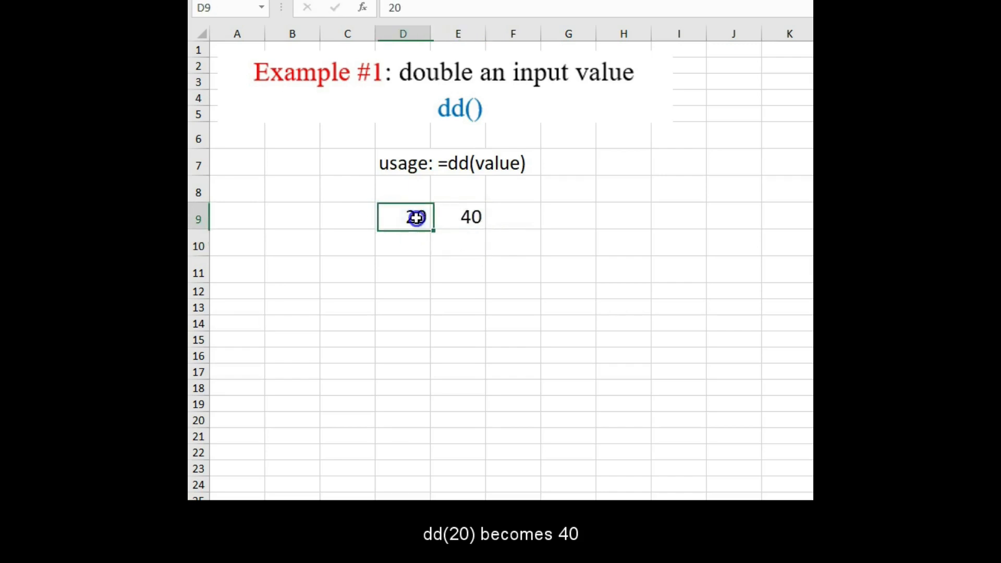
type("25")
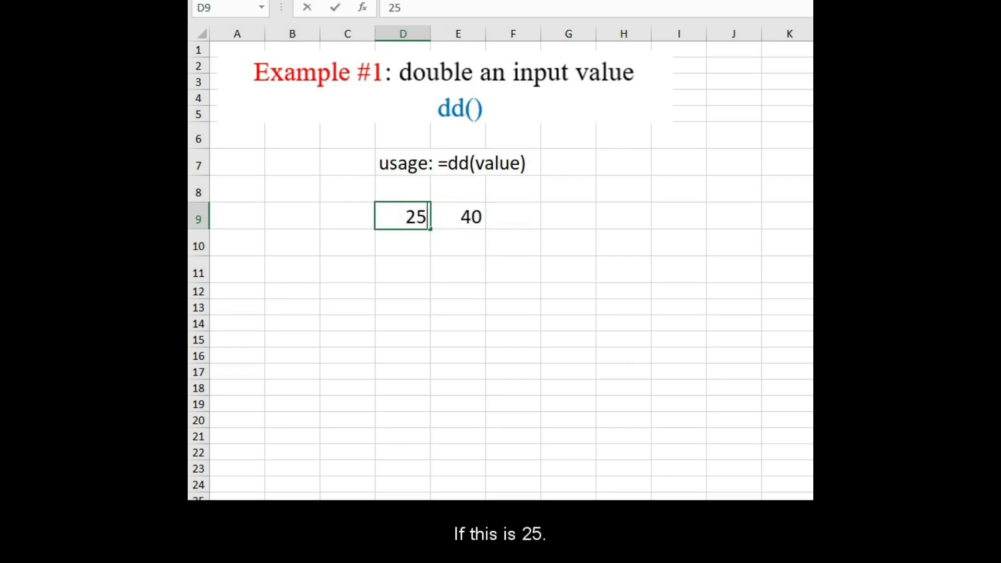
key("Return")
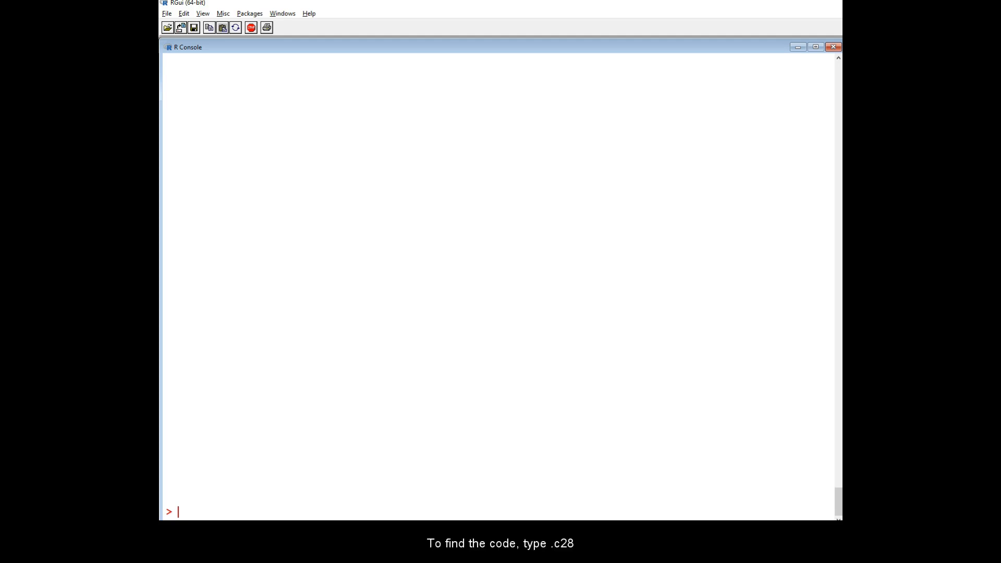
Switch to the R console and list the chapter 28 VBA snippets with .c28.
type("28")
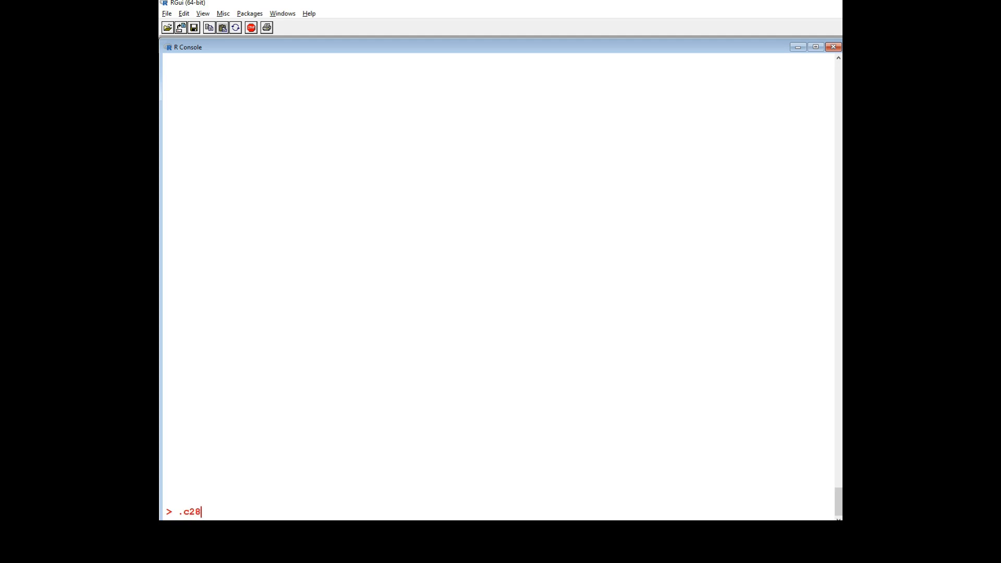
key("Return")
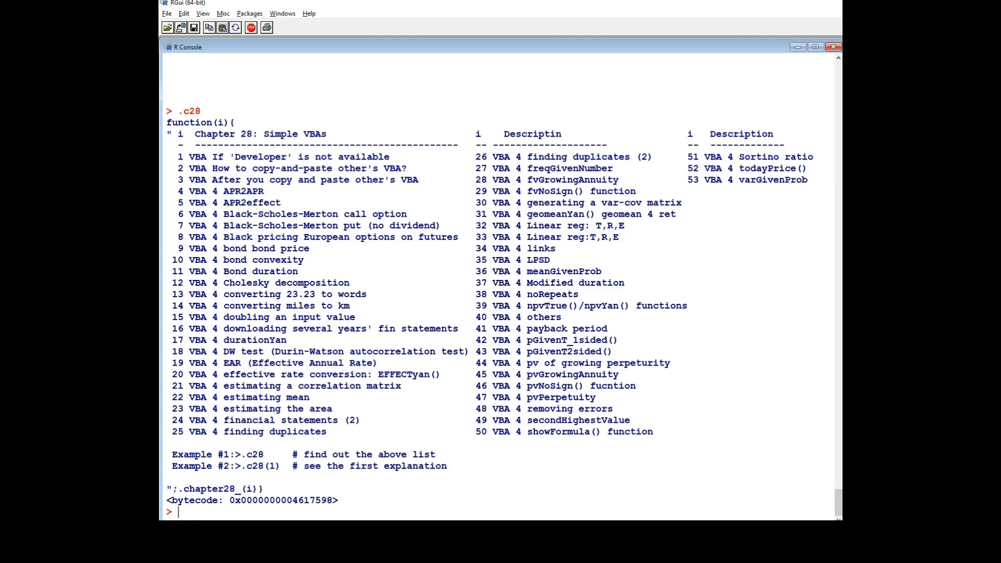
left_click_drag(479, 435, 655, 433)
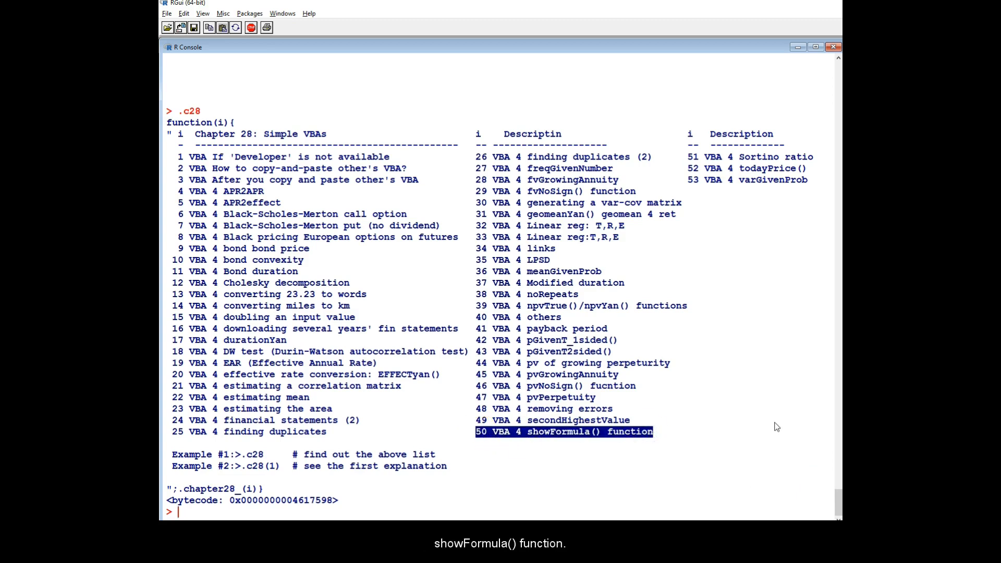
left_click(549, 497)
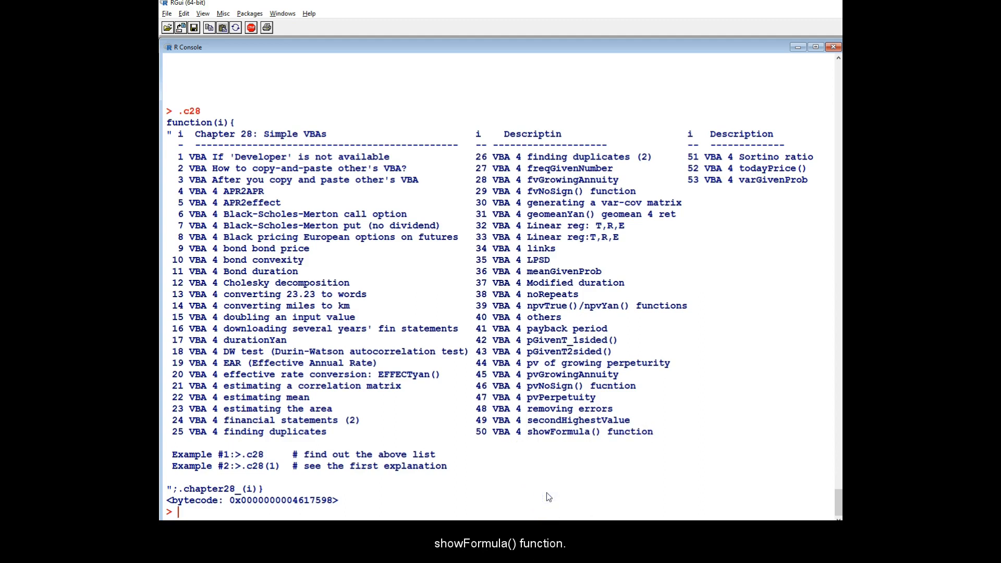
Display the showFormula snippet by running .c28(50) in the R console.
type(".c28(")
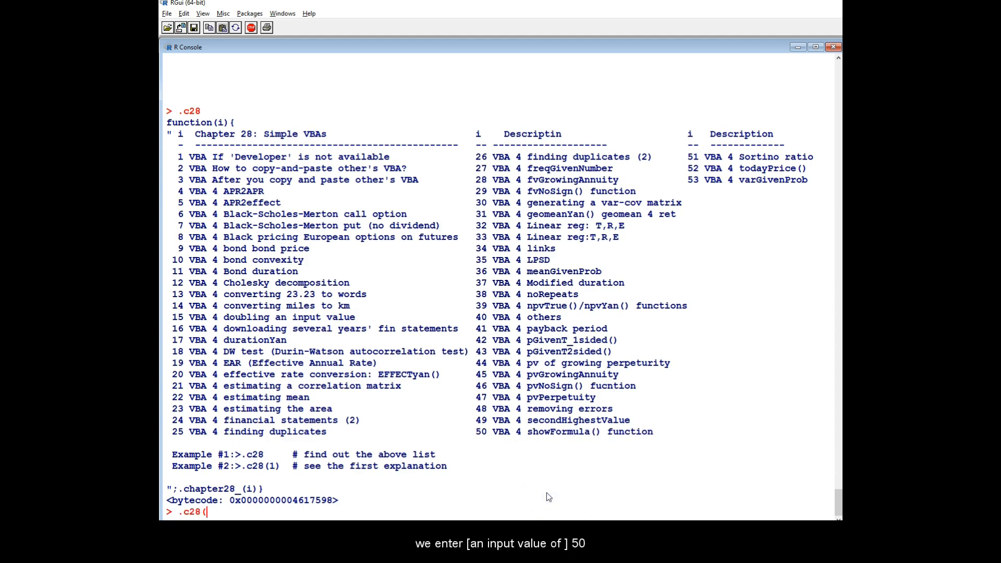
type("50)")
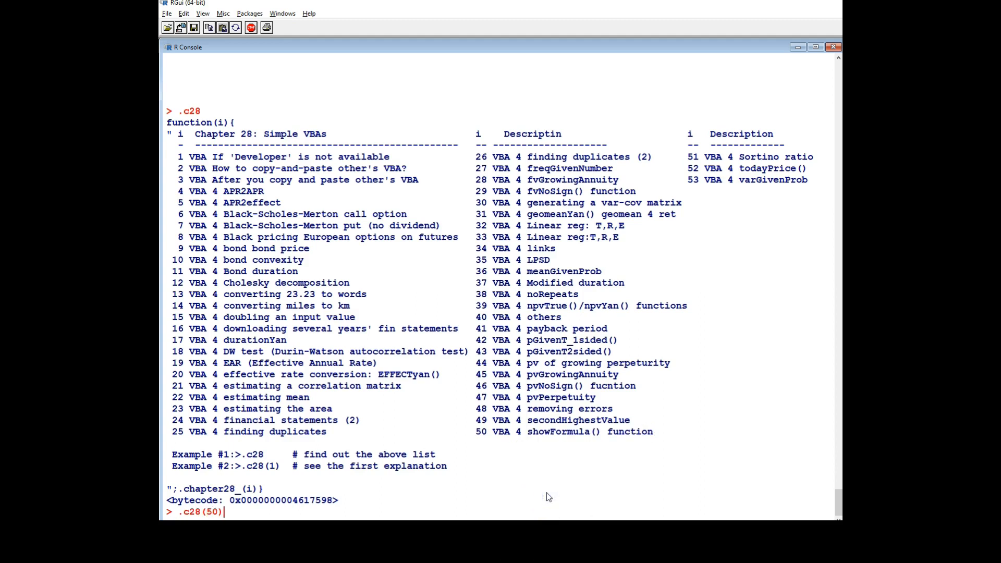
key("Return")
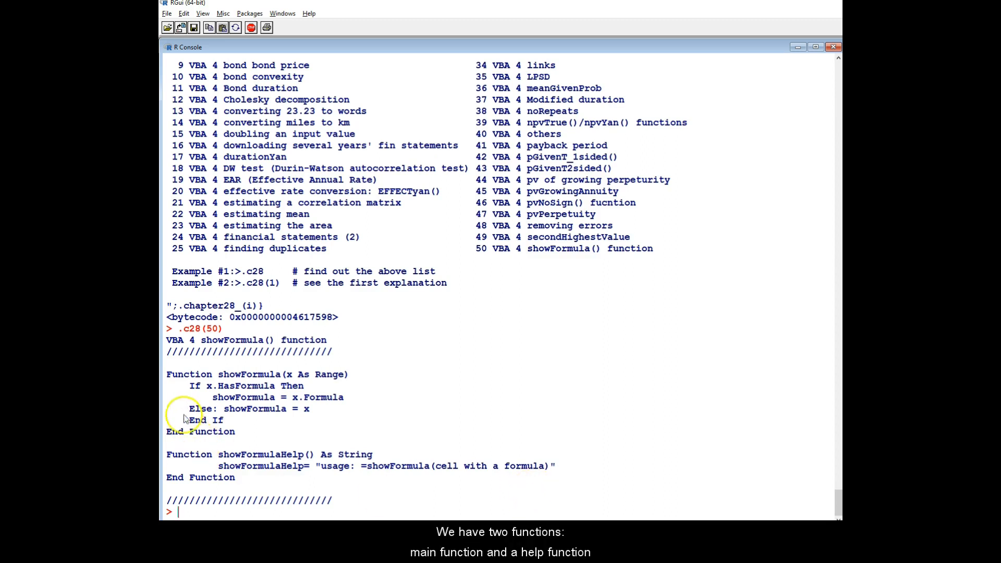
Select and copy the showFormula and showFormulaHelp functions from the console output.
left_click_drag(165, 372, 256, 477)
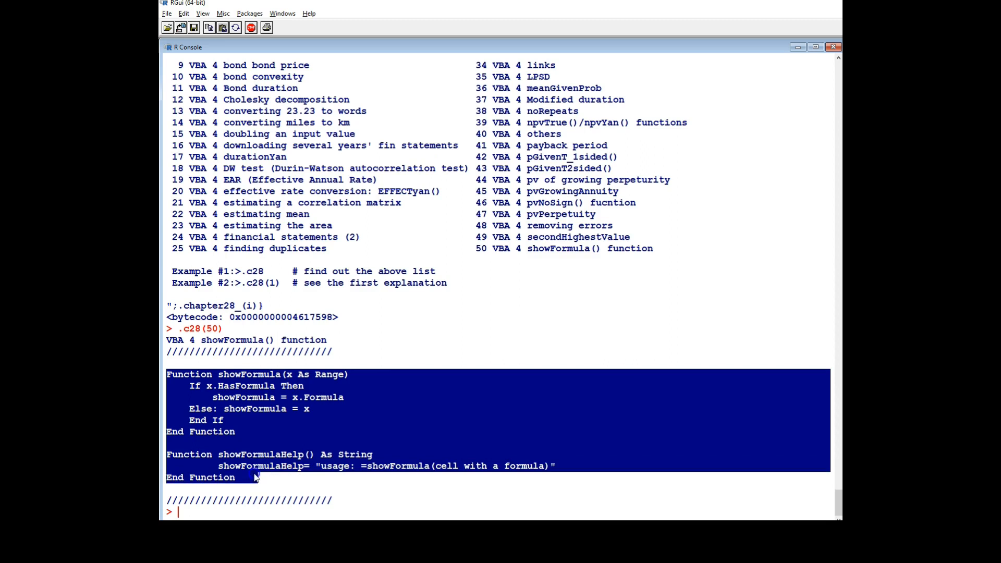
right_click(481, 420)
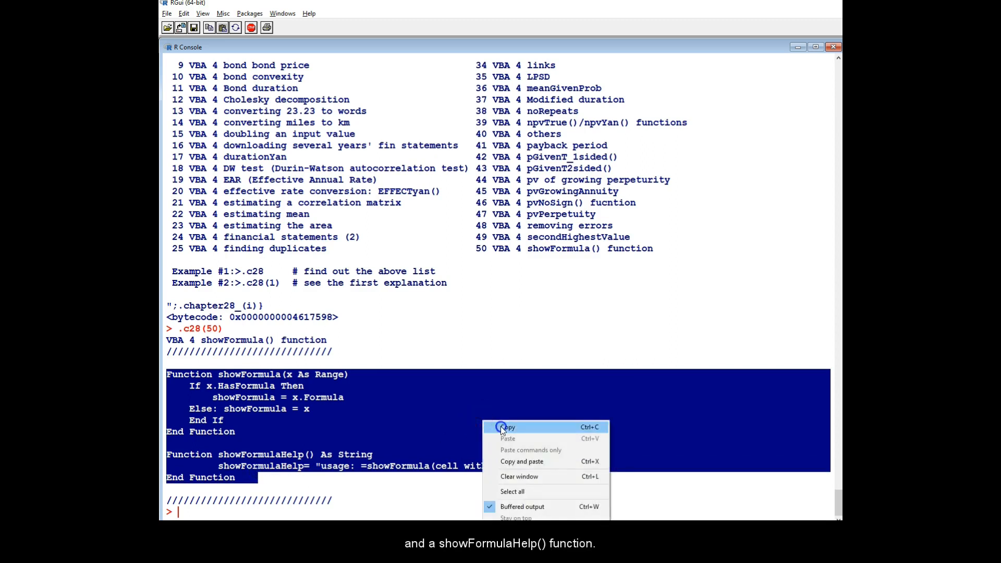
left_click(503, 428)
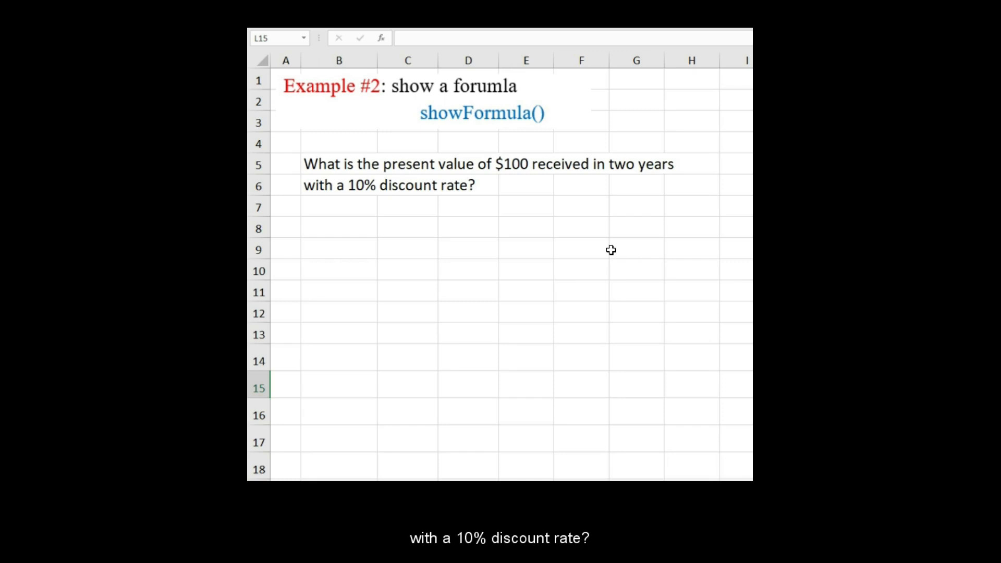
Back in Excel, enter the formula =pv(0.1,2,0,100) in cell C8.
left_click(424, 228)
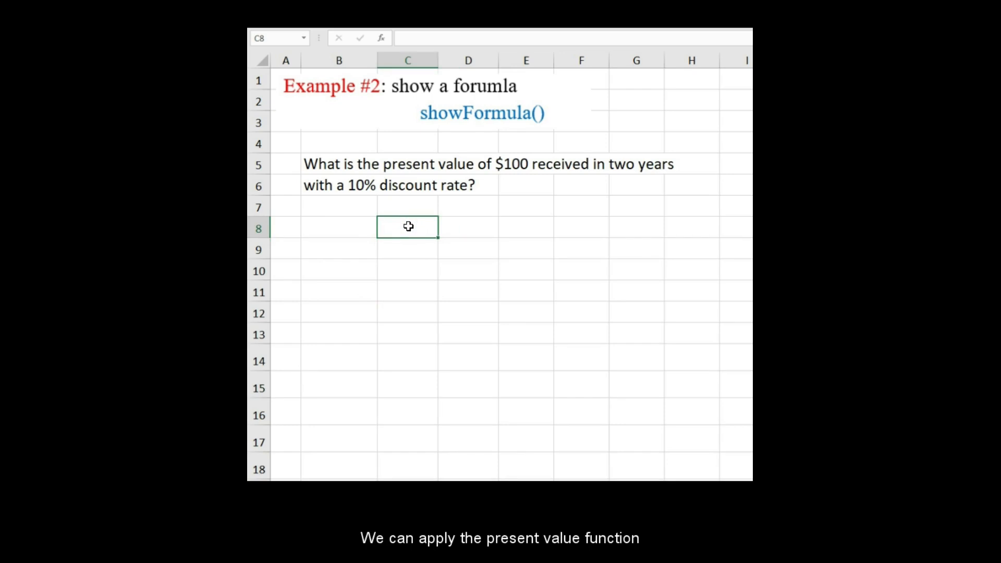
type("=p")
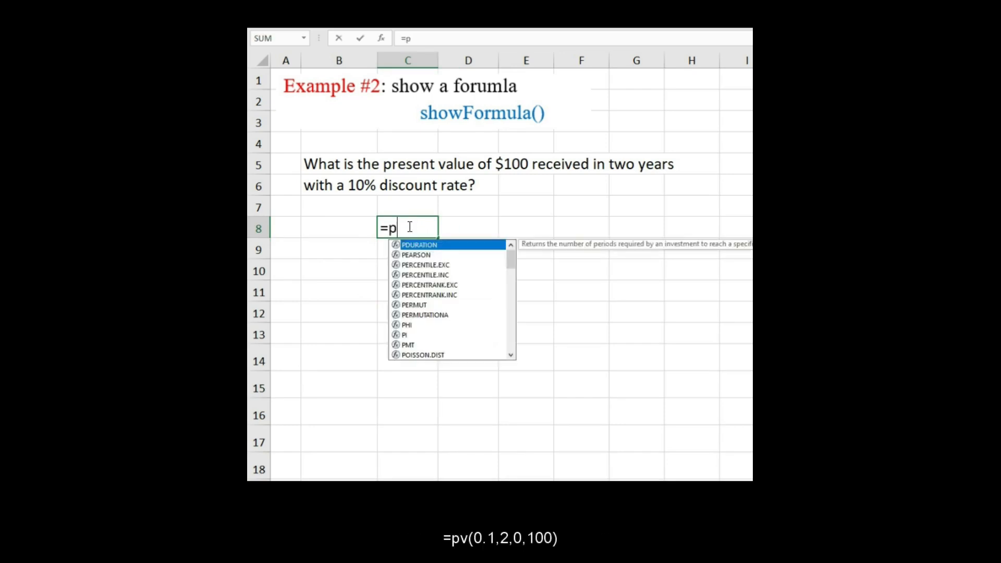
type("v(")
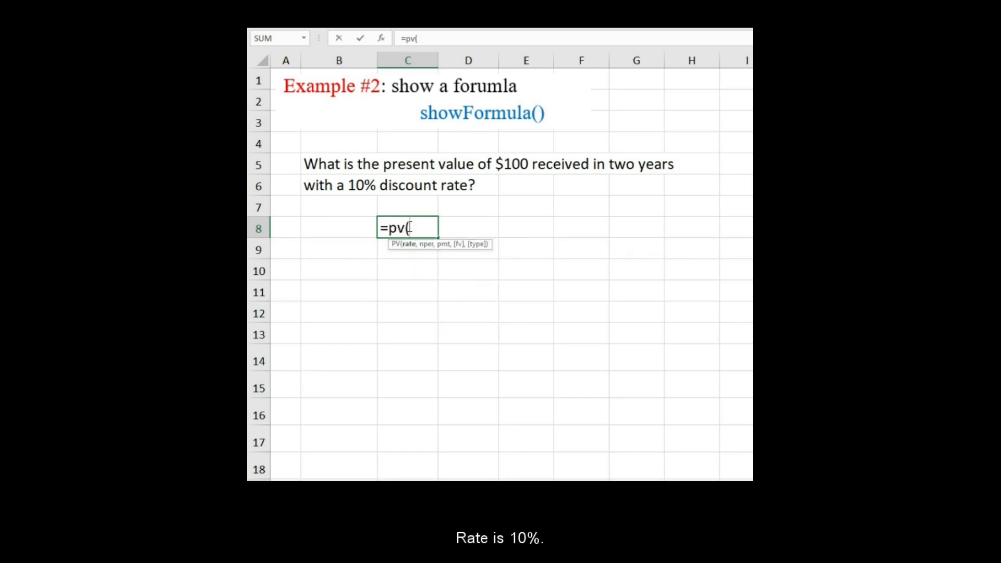
type("0.1,")
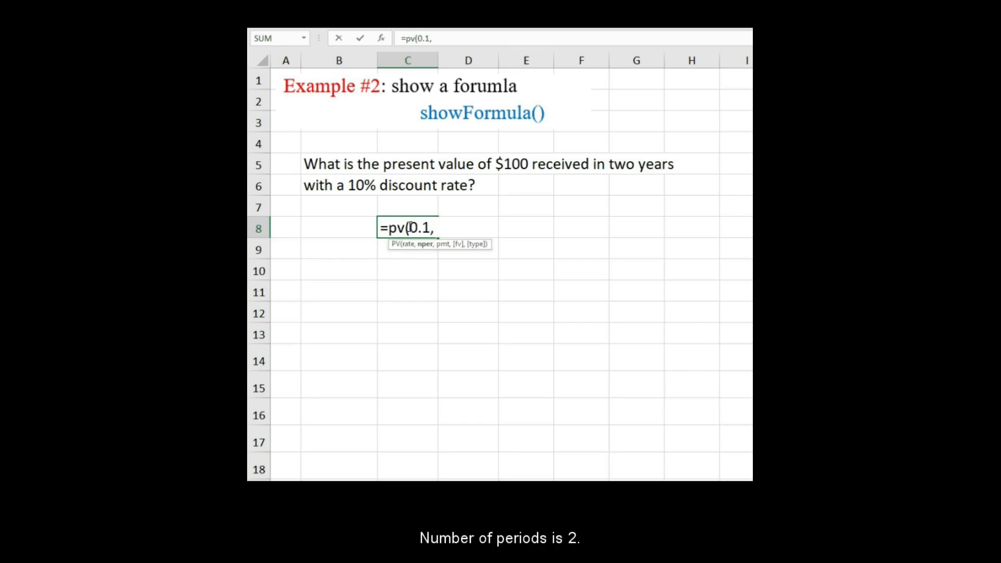
type("2,0")
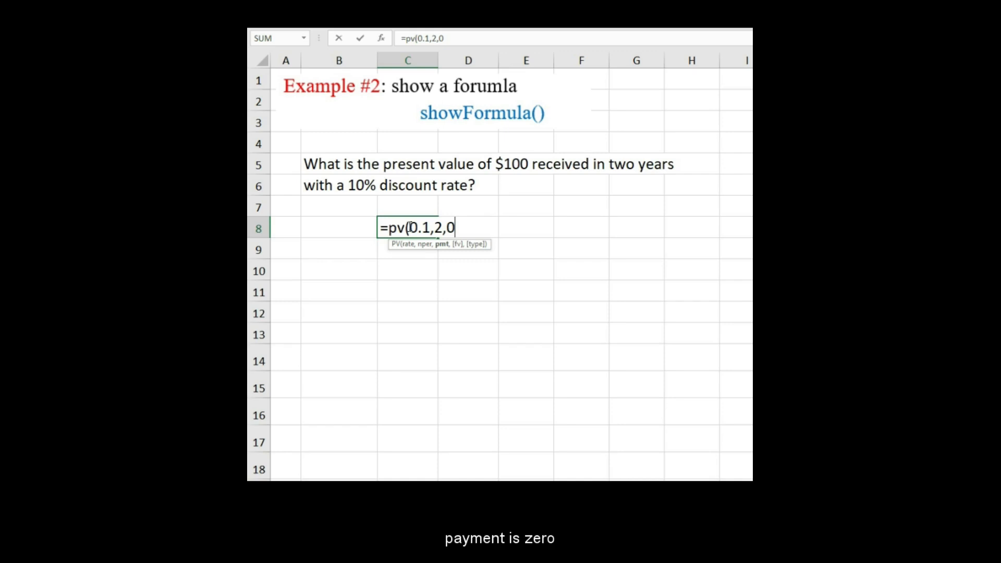
type(",100)")
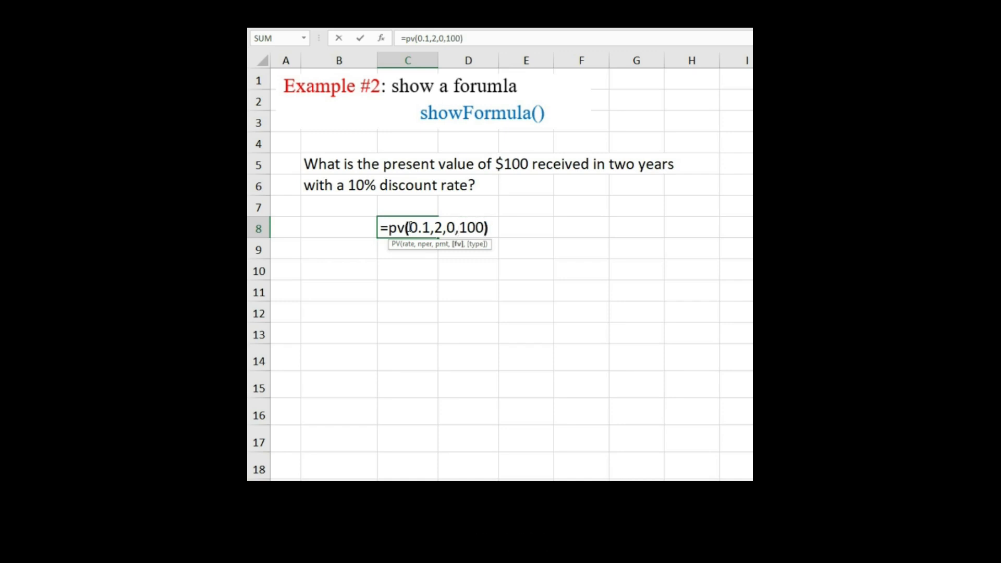
key("Return")
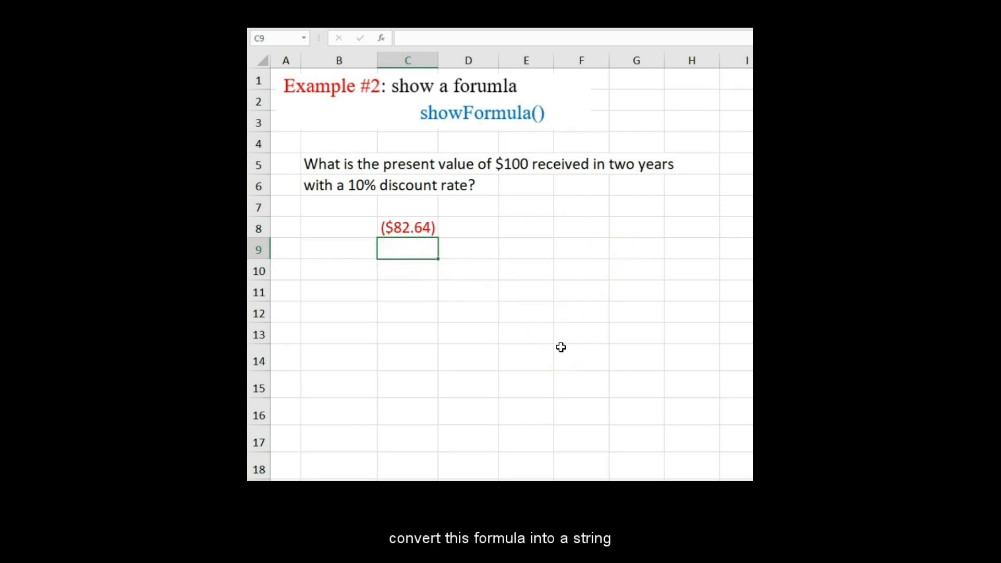
Prefix cell C8's formula with an apostrophe so it shows as text.
left_click(410, 228)
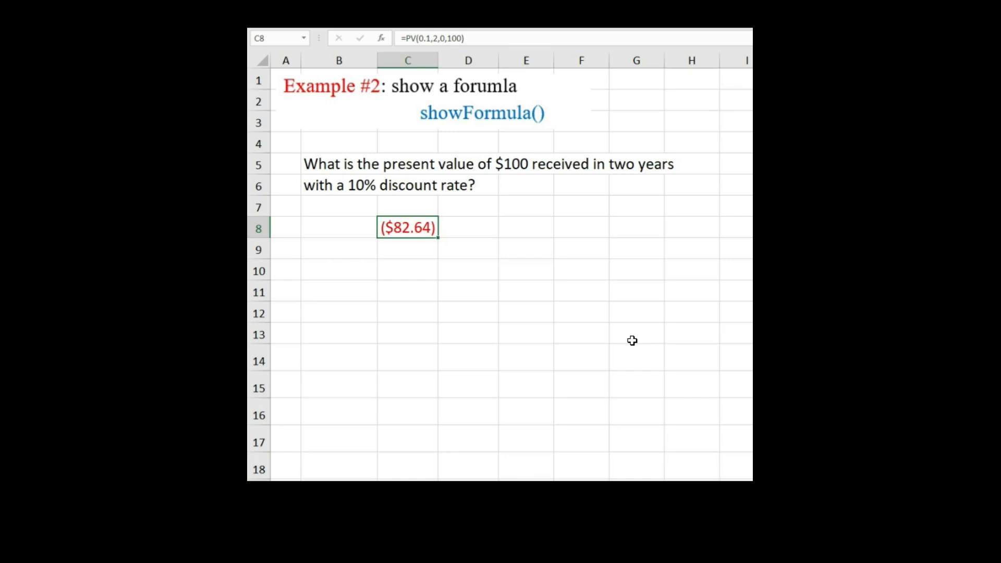
left_click(397, 38)
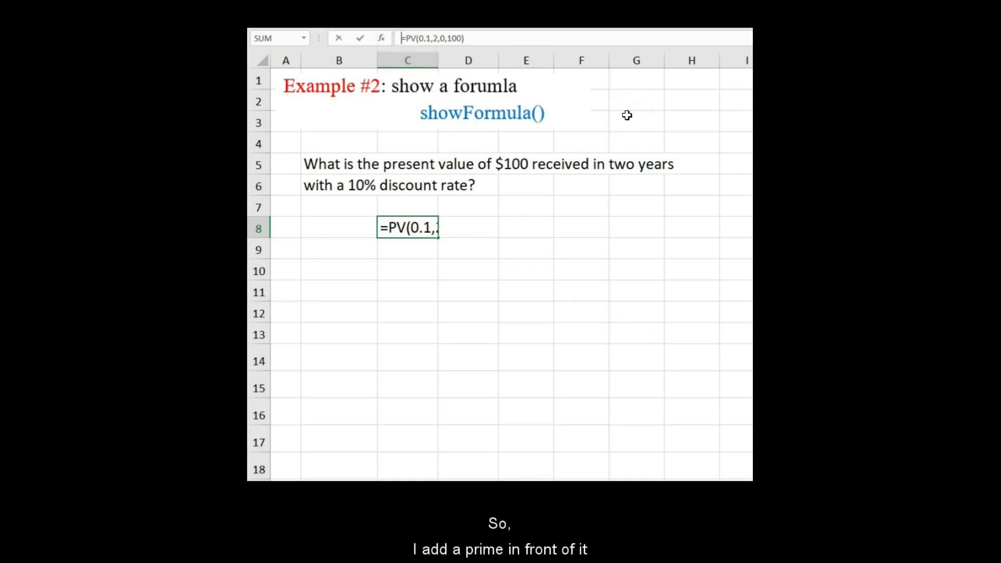
type("'")
key("Return")
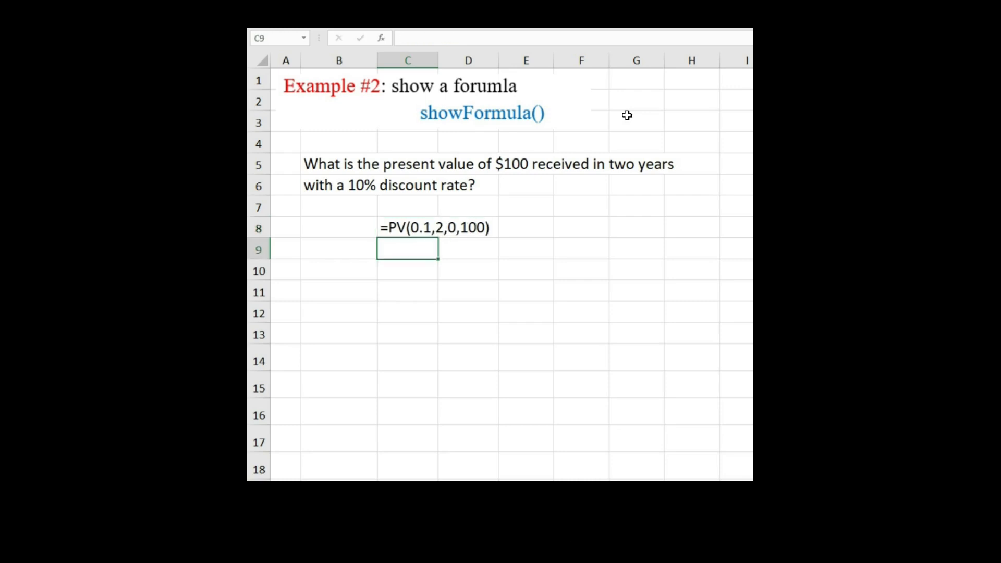
Copy cell C8 and paste it into cell F8.
left_click(422, 222)
right_click(420, 225)
left_click(437, 249)
right_click(585, 225)
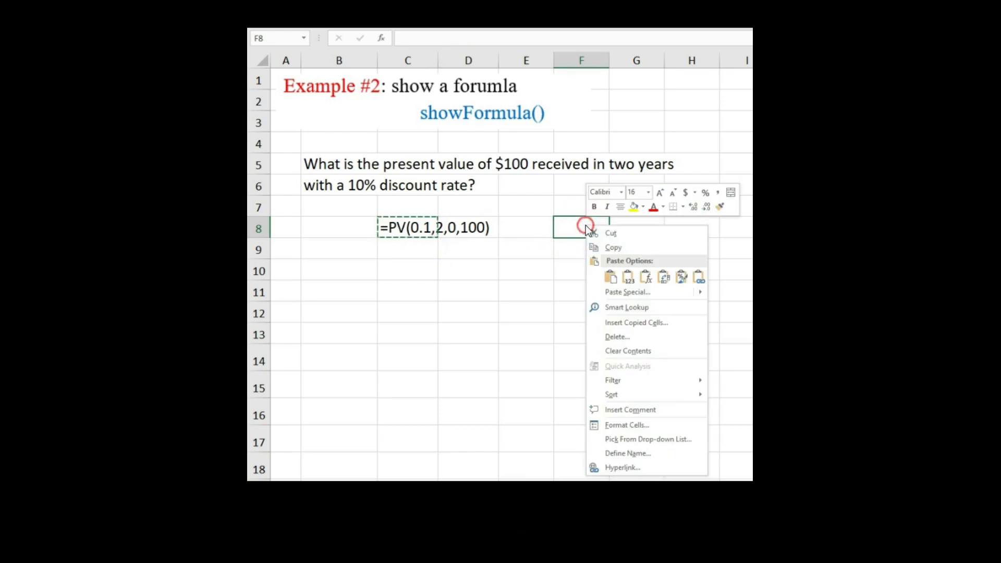
left_click(633, 276)
Remove the leading apostrophe from cell C8's formula so it calculates again.
left_click(411, 228)
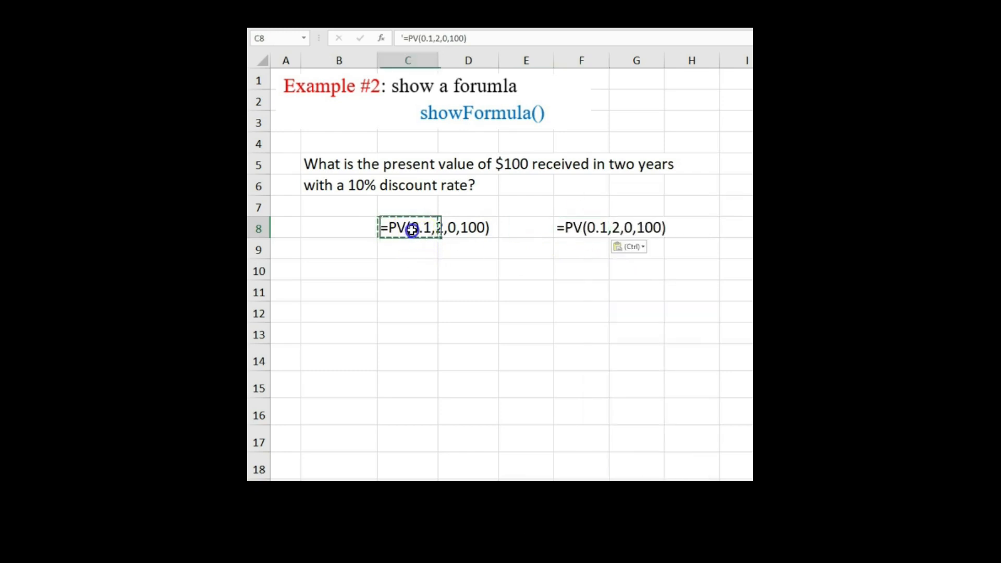
left_click(397, 35)
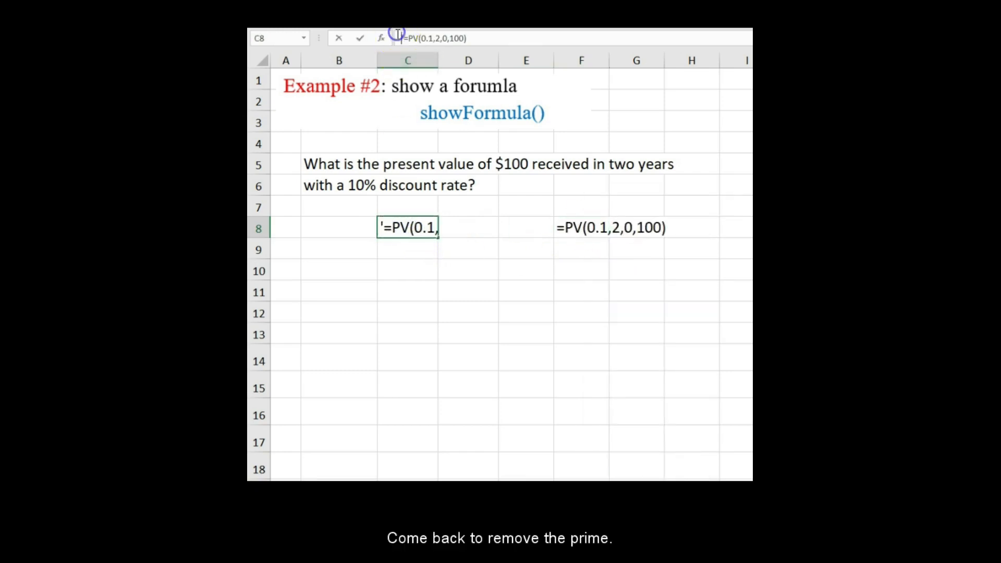
key("Delete")
key("Return")
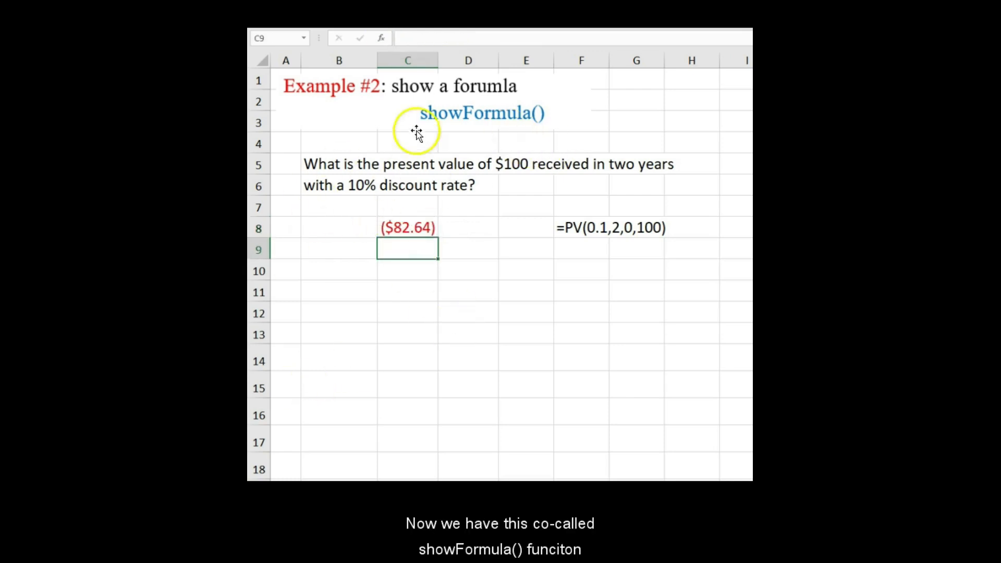
Enter =showFormulaHelp() in cell D10 to show the function's usage.
left_click(470, 274)
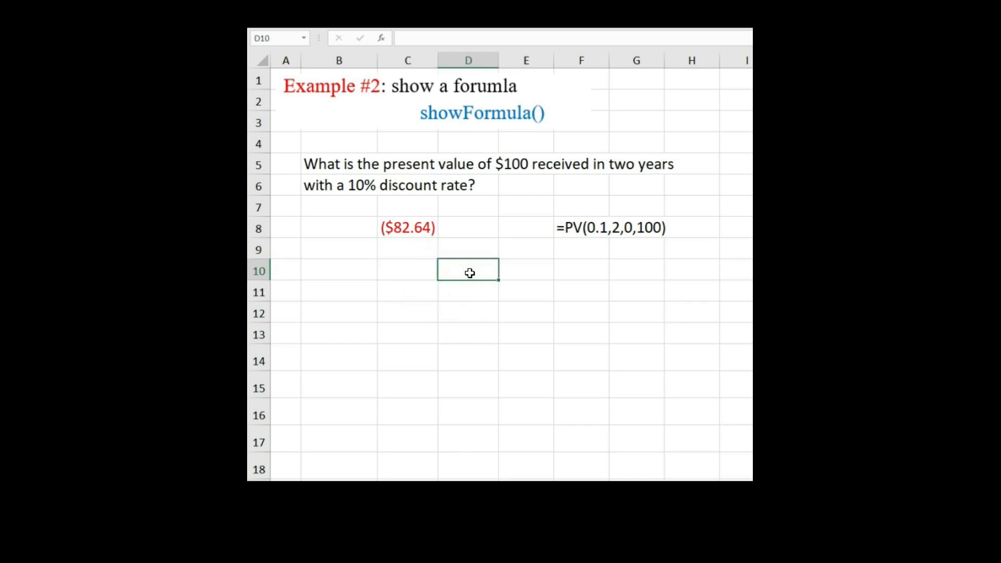
type("=s")
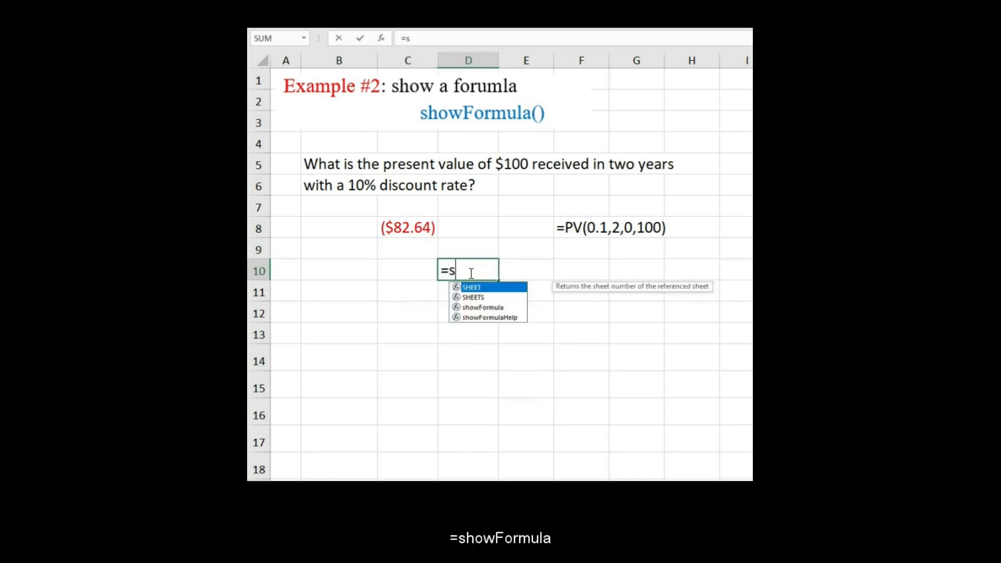
type("howForm")
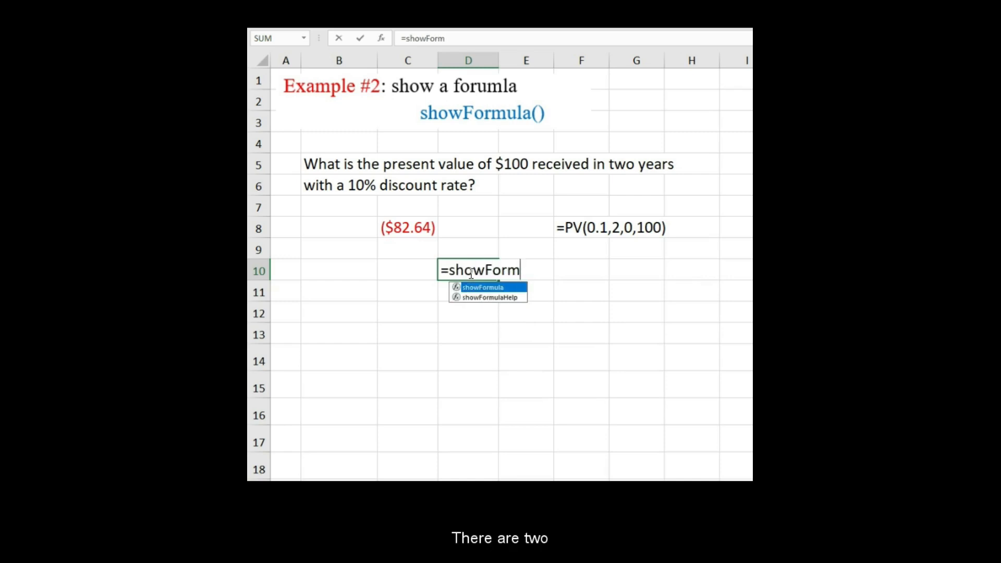
type("ula")
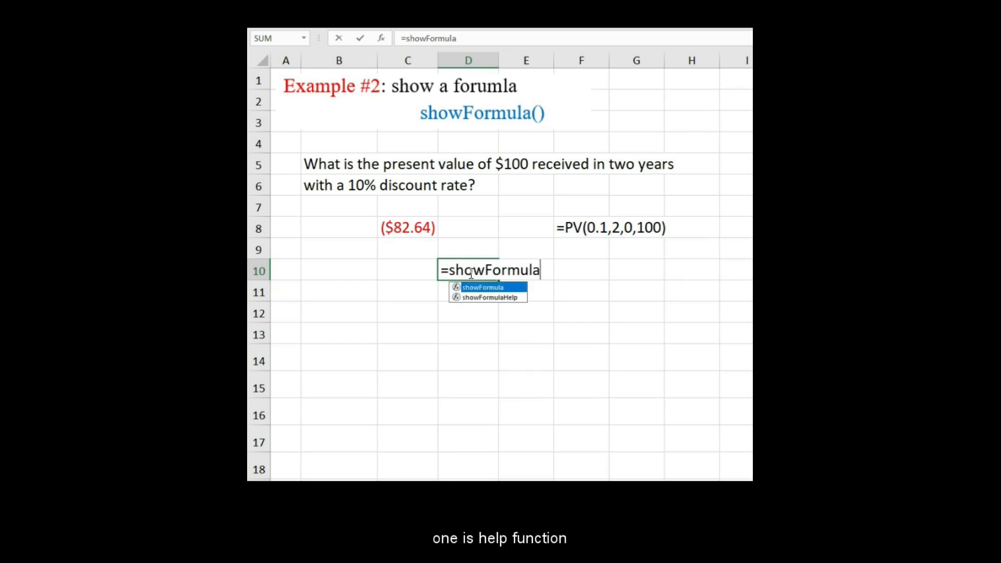
type("Help()")
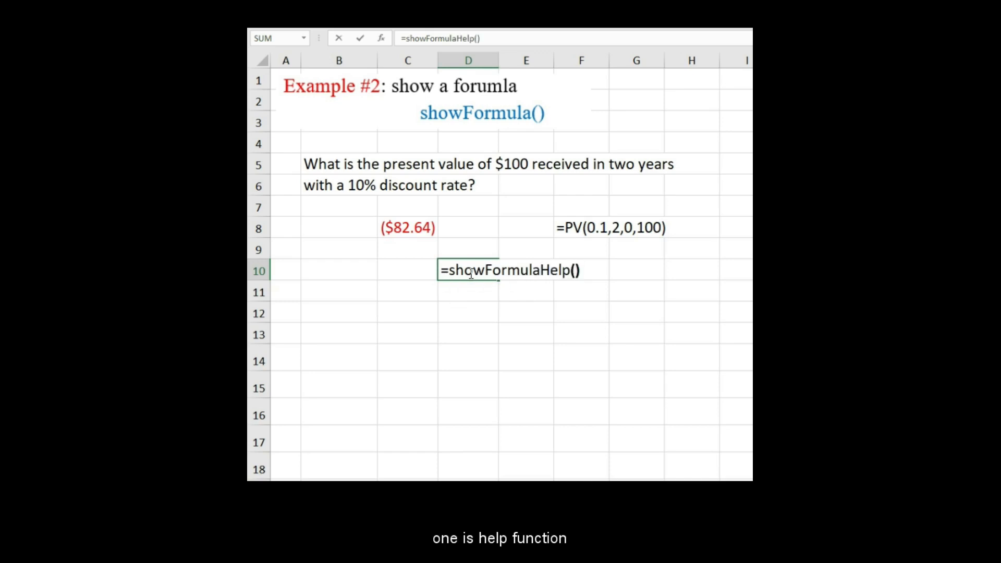
key("Return")
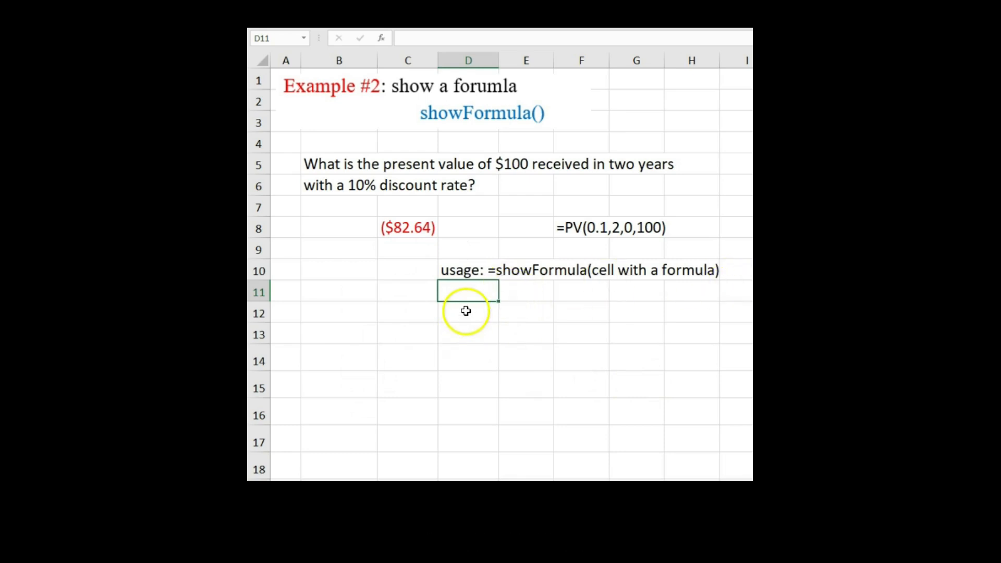
Enter =showFormula(C8) in cell E12, referencing the PV formula cell C8, to display its formula as text.
left_click(530, 313)
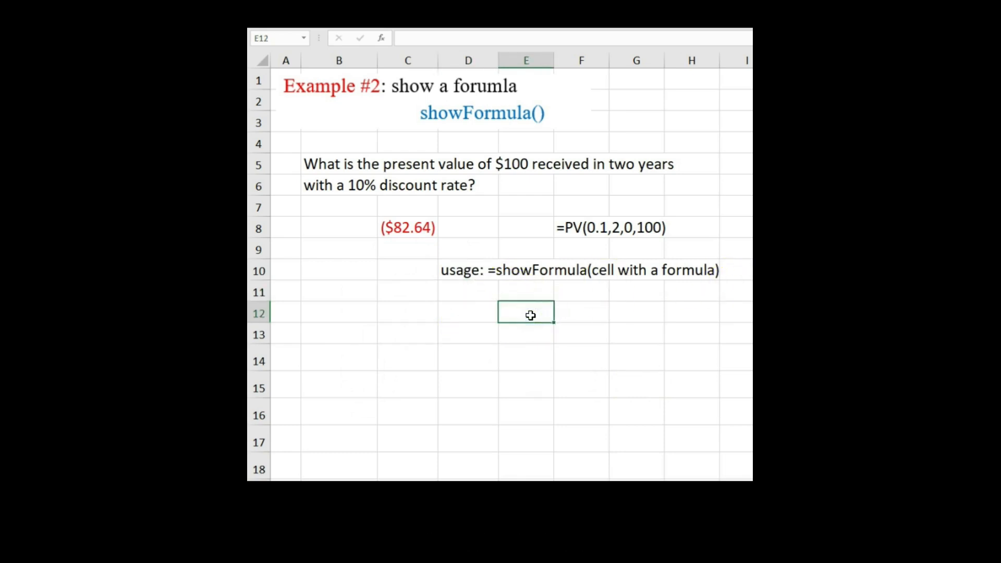
type("=showF")
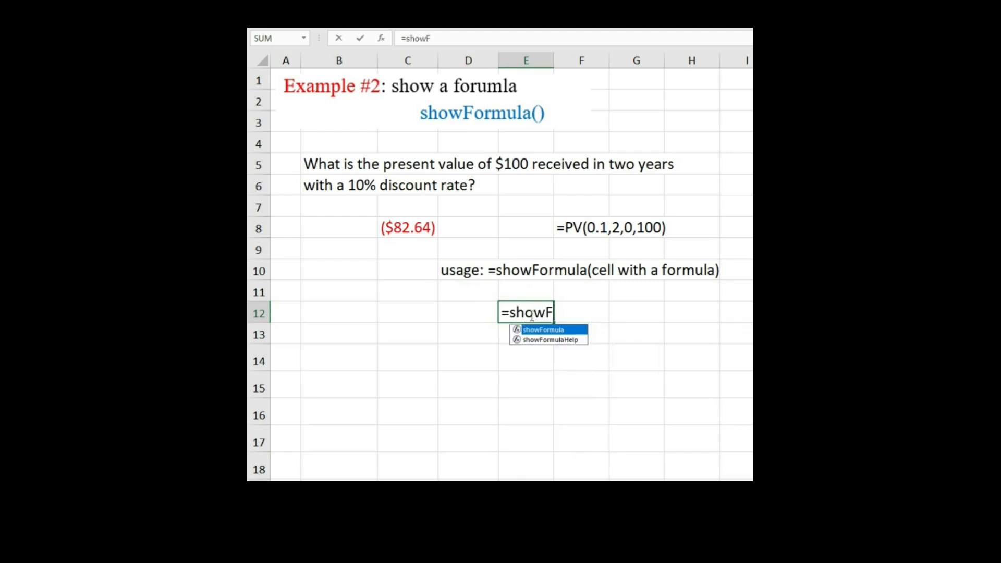
type("ormula(")
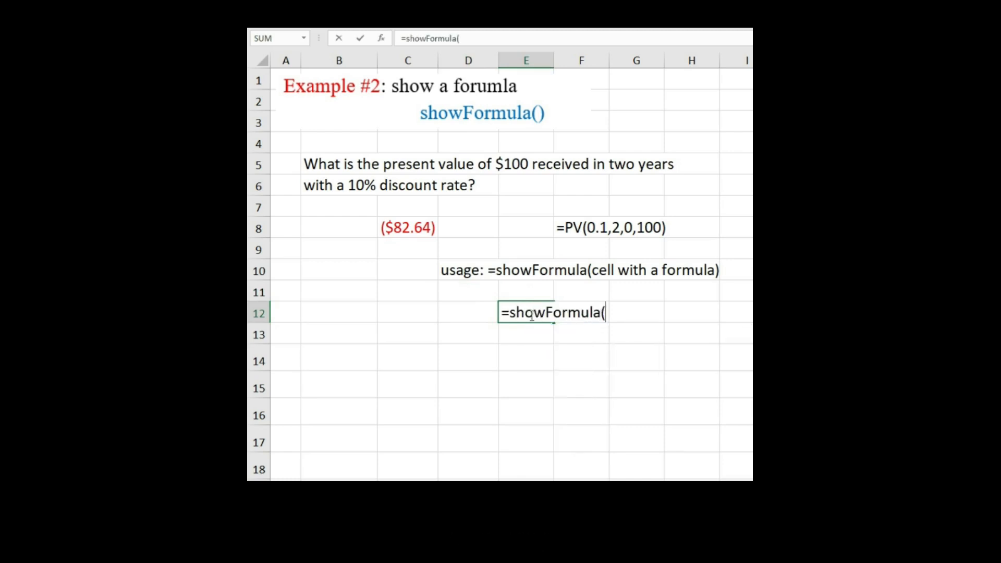
left_click(420, 228)
type(")")
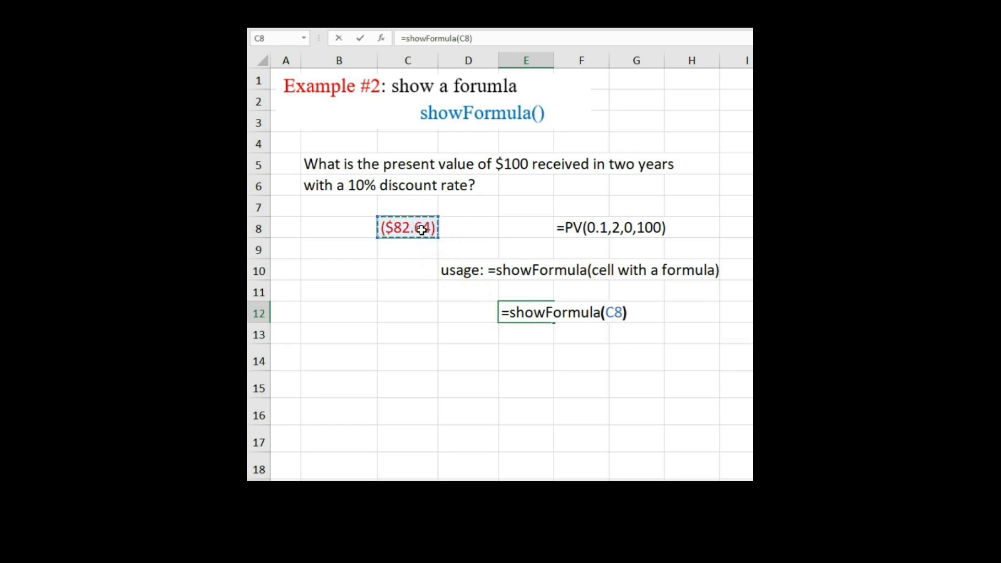
key("Return")
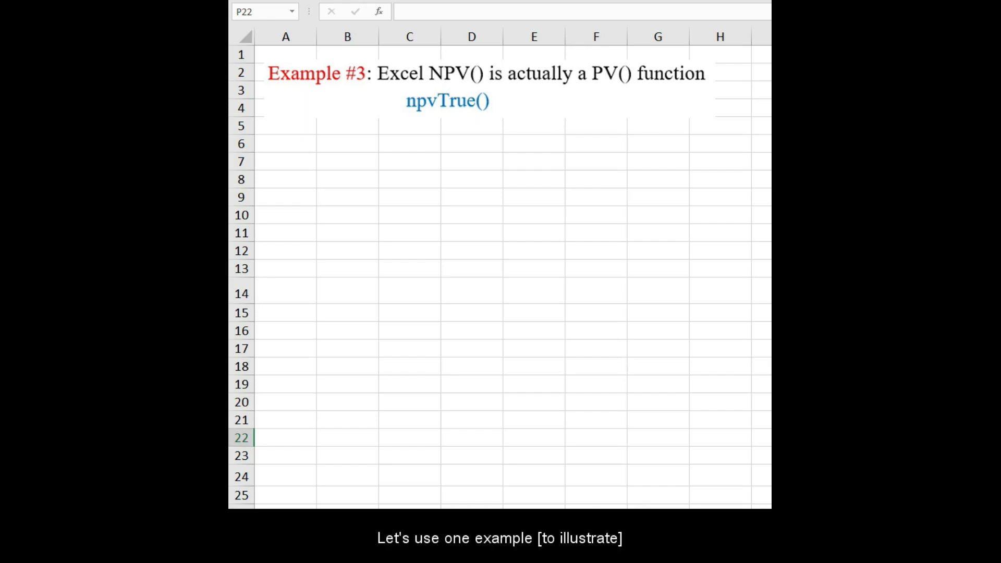
On the Example #3 sheet, enter the label R in cell B7 and the rate 0.1 in C7.
left_click(358, 161)
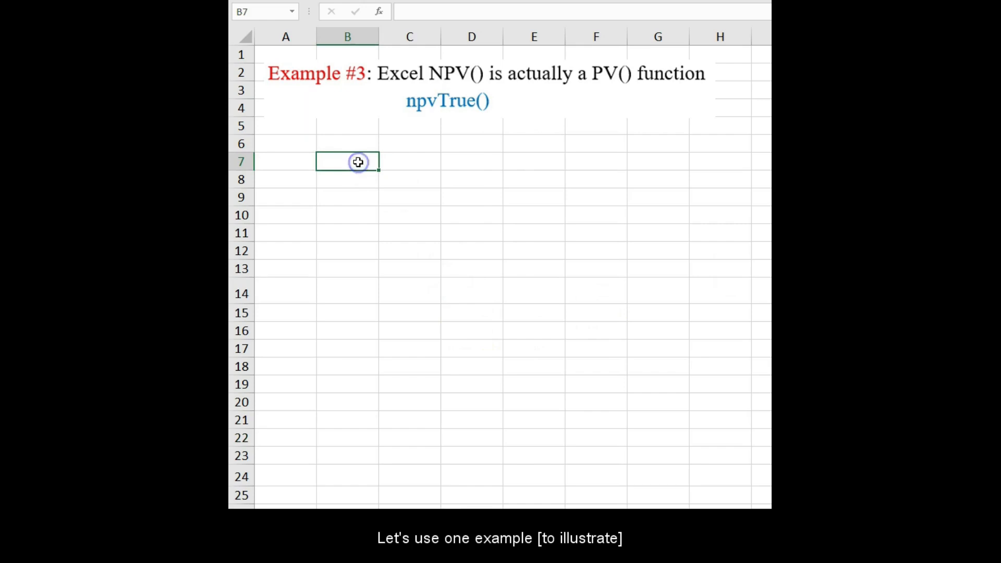
type("R")
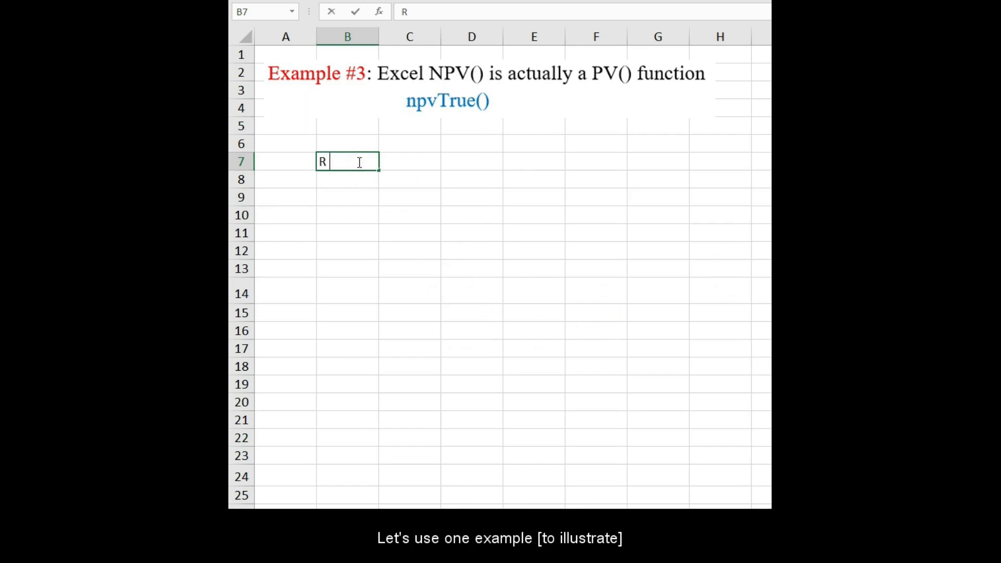
key("Tab")
type("0.1")
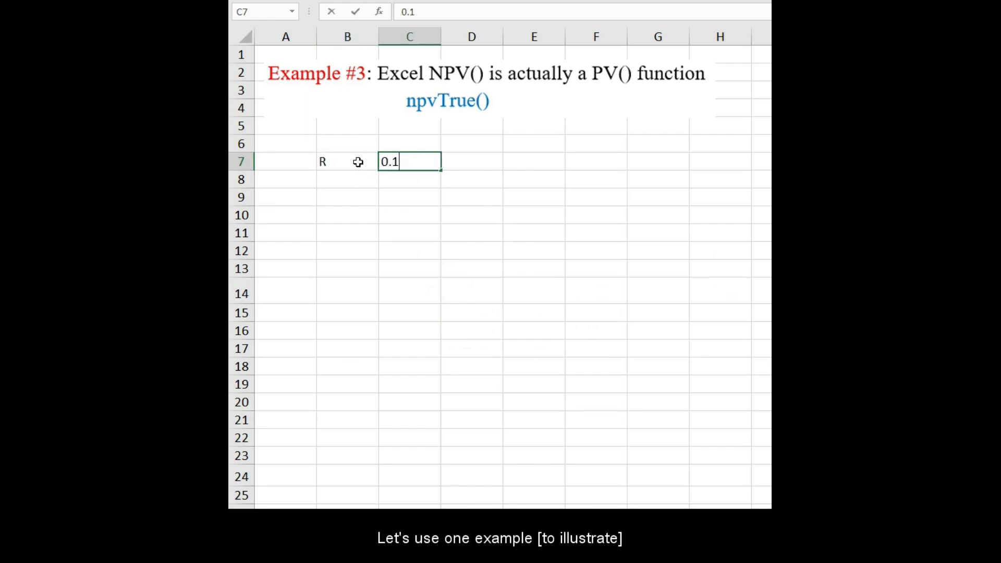
key("Return")
key("Return")
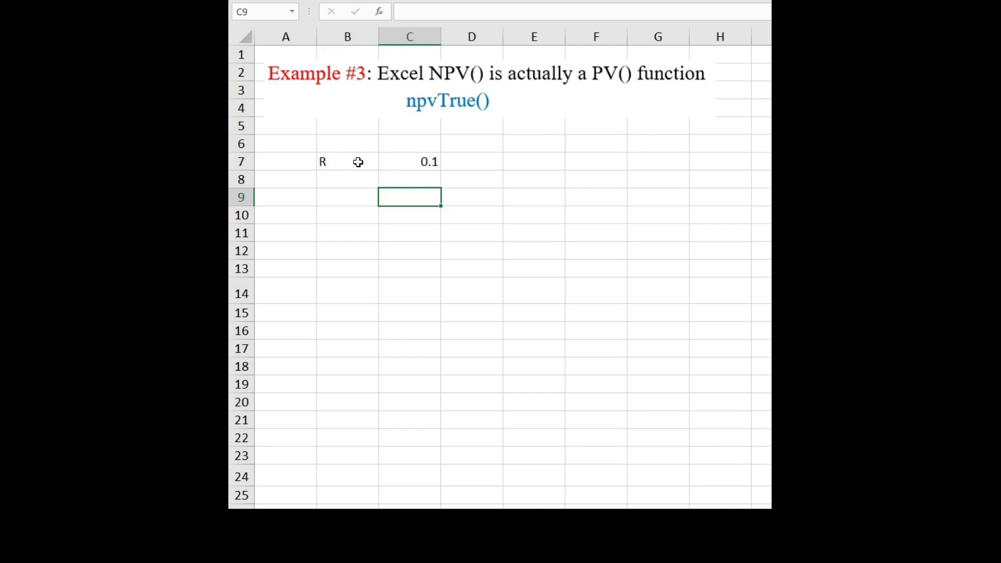
Enter the header time in cell B9 and the periods 0, 1, 2 and 3 in B10 through B13.
key("Left")
type("to,")
key("BackSpace")
key("BackSpace")
type("ime")
key("Return")
type("0")
key("Return")
type("1")
key("Return")
type("2")
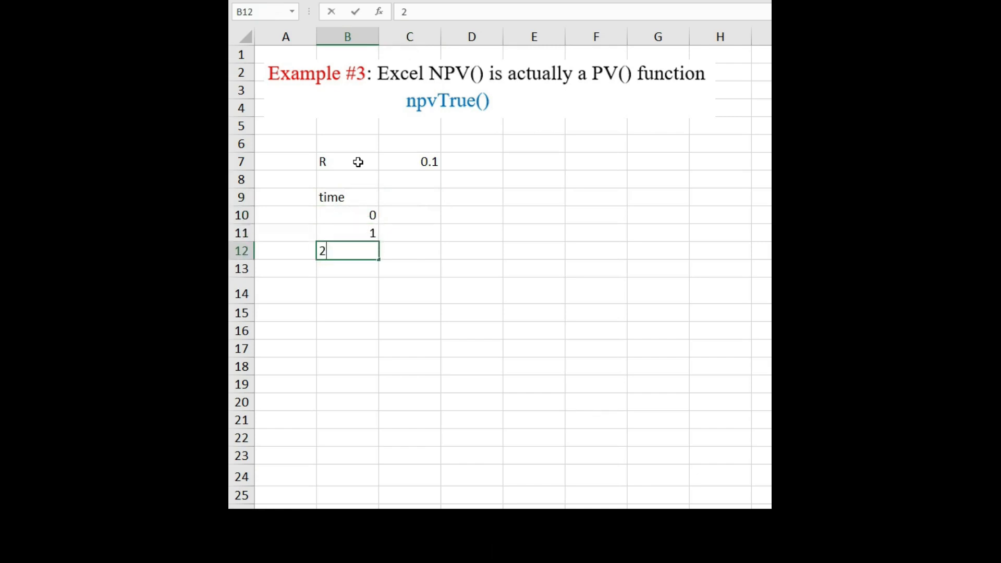
key("Return")
type("3")
key("Return")
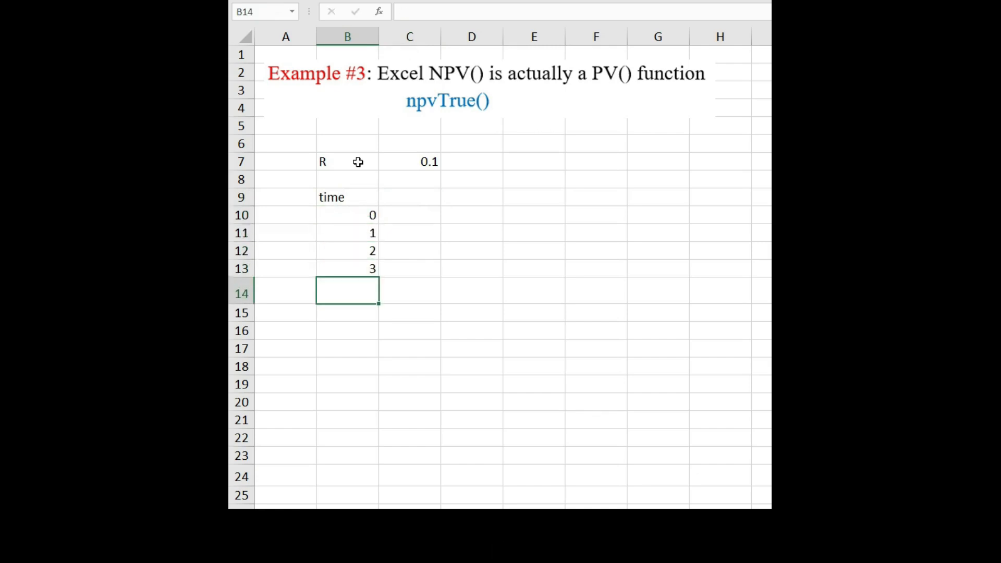
Enter the cash flows -100, 50, 40 and 40 in cells C10 through C13.
left_click(410, 215)
type("-10")
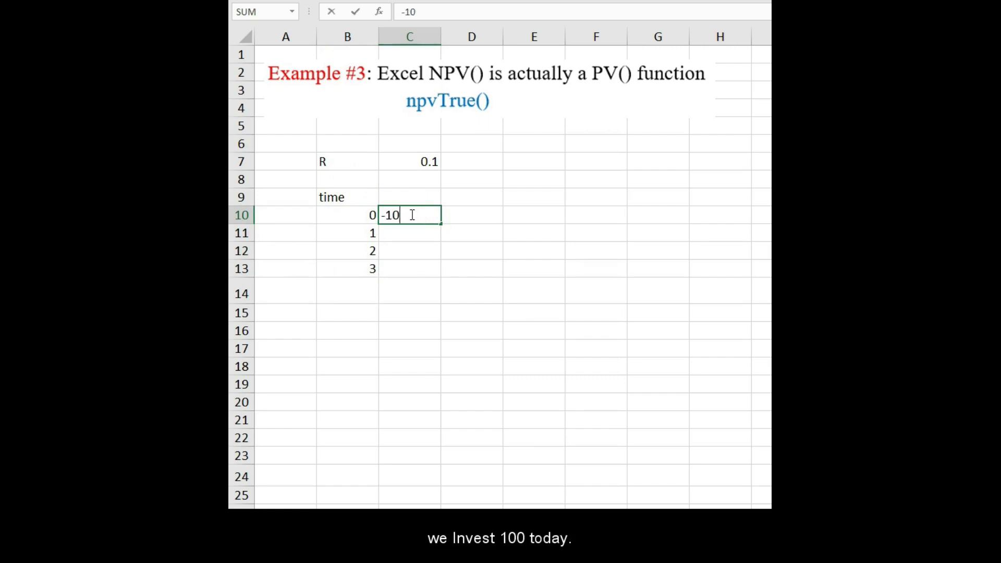
type("0")
key("Return")
type("50")
key("Return")
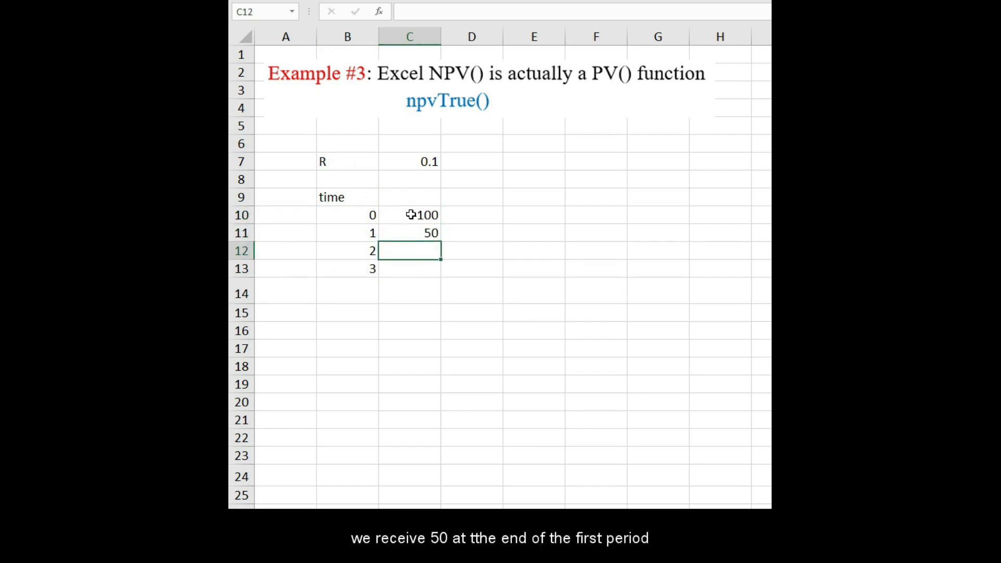
type("40")
key("Return")
type("4")
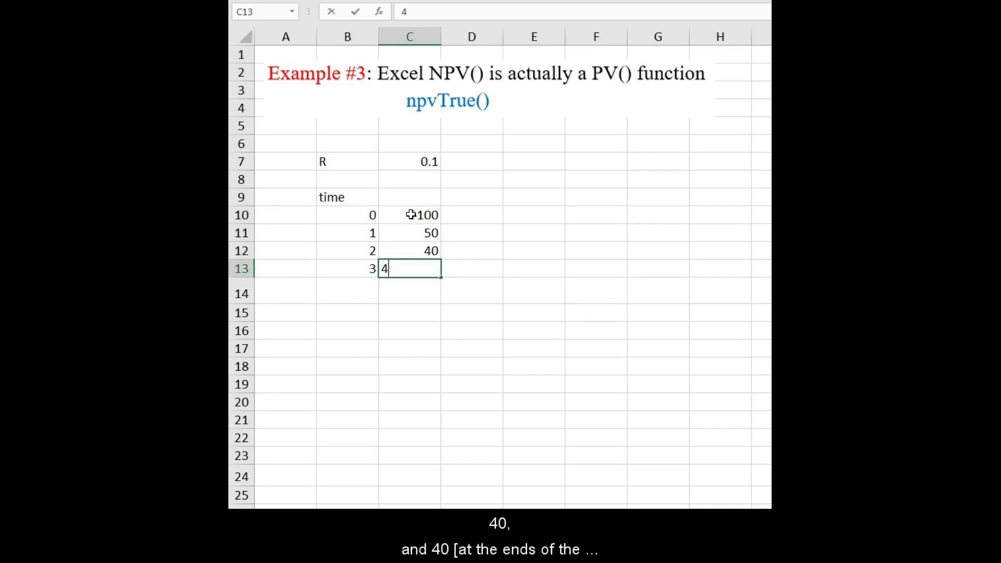
type("0")
key("Return")
key("Return")
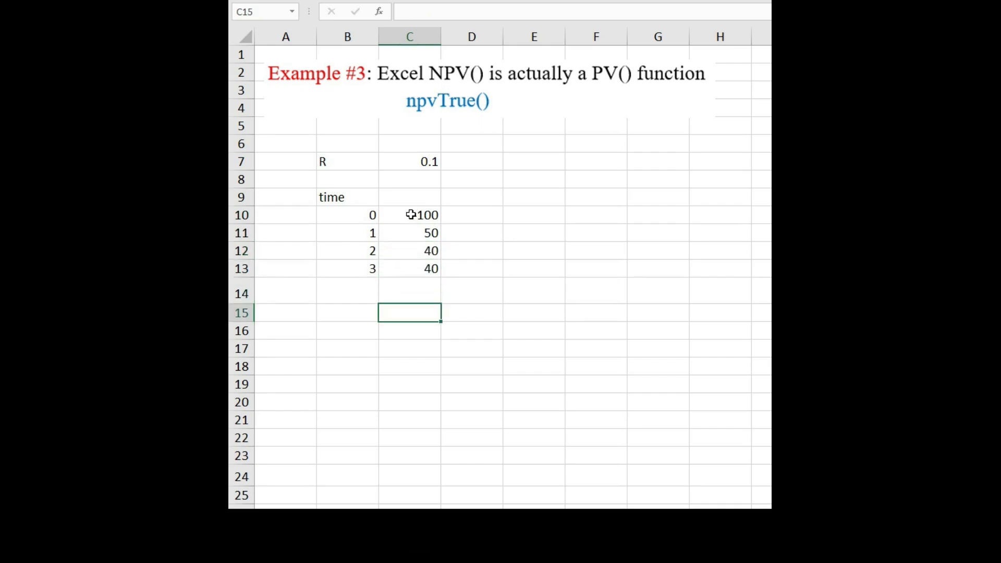
Label cell B15 IRR and start an =irr( formula in cell C15.
key("Left")
type("IRR")
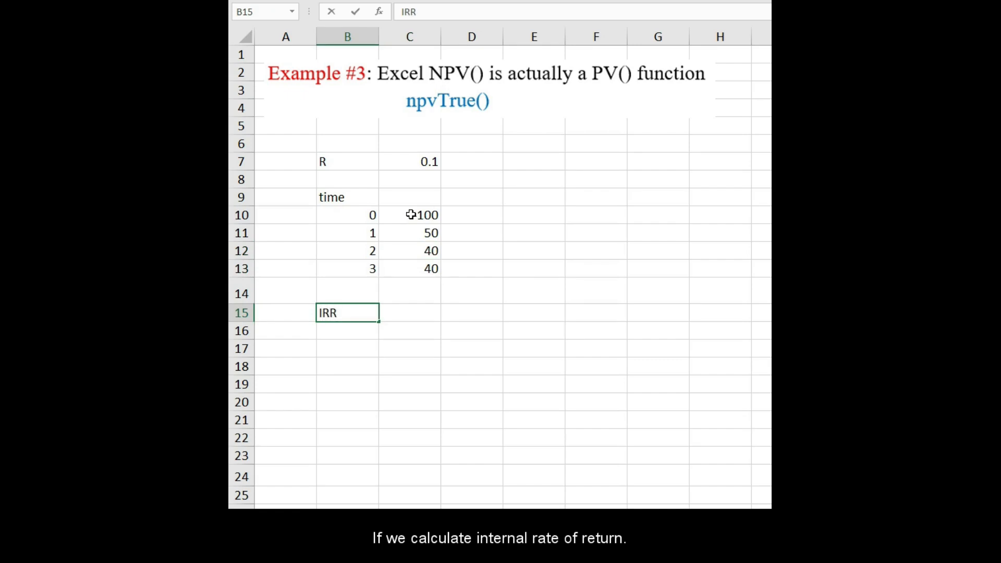
key("Right")
type("=")
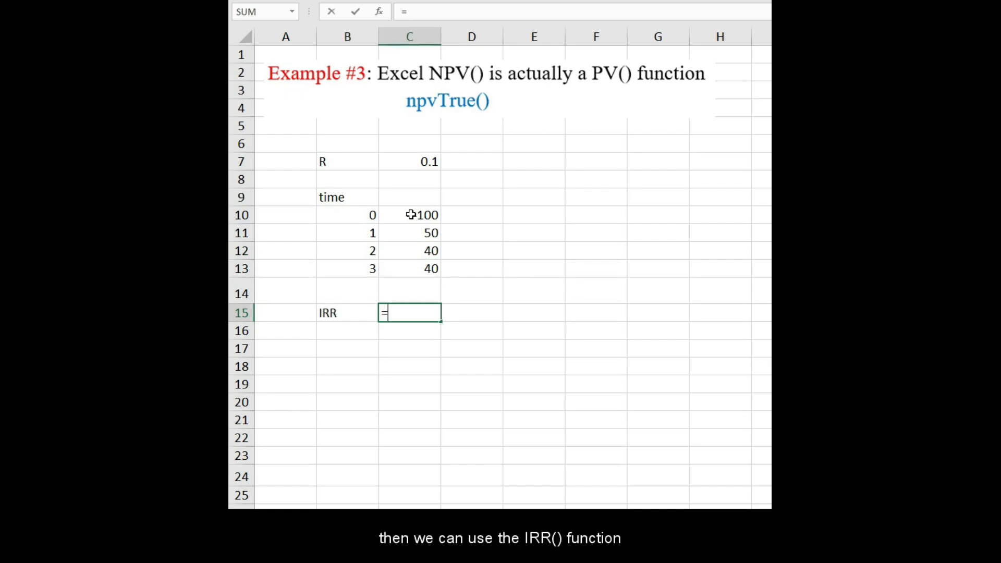
type("irr(")
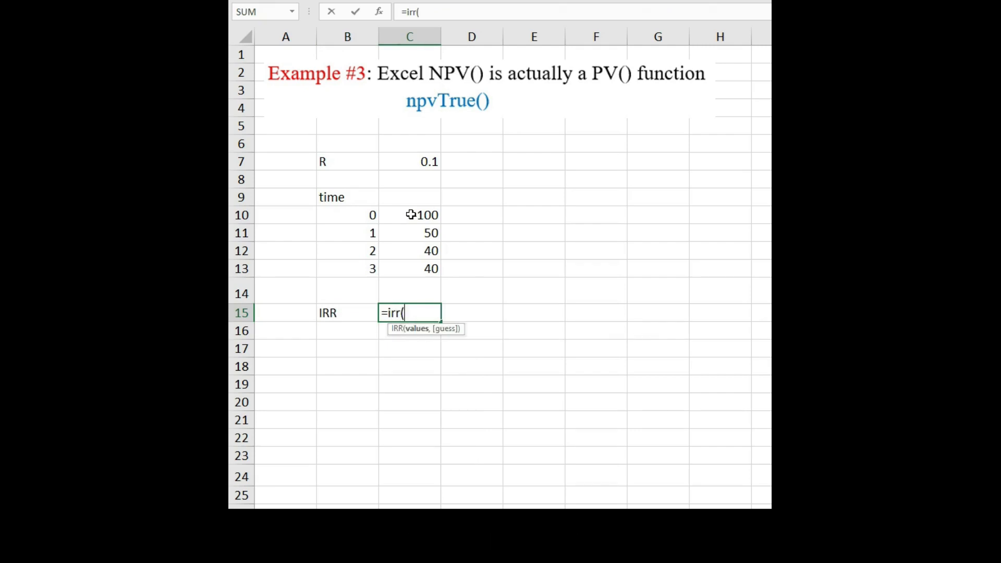
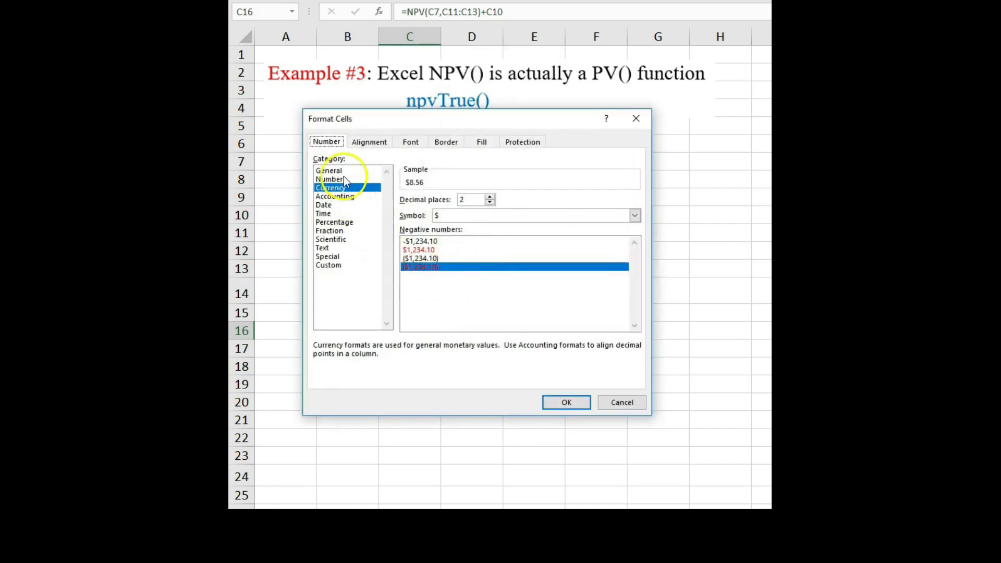
Apply the Number format to the NPV result in cell C16.
left_click(334, 179)
left_click(553, 401)
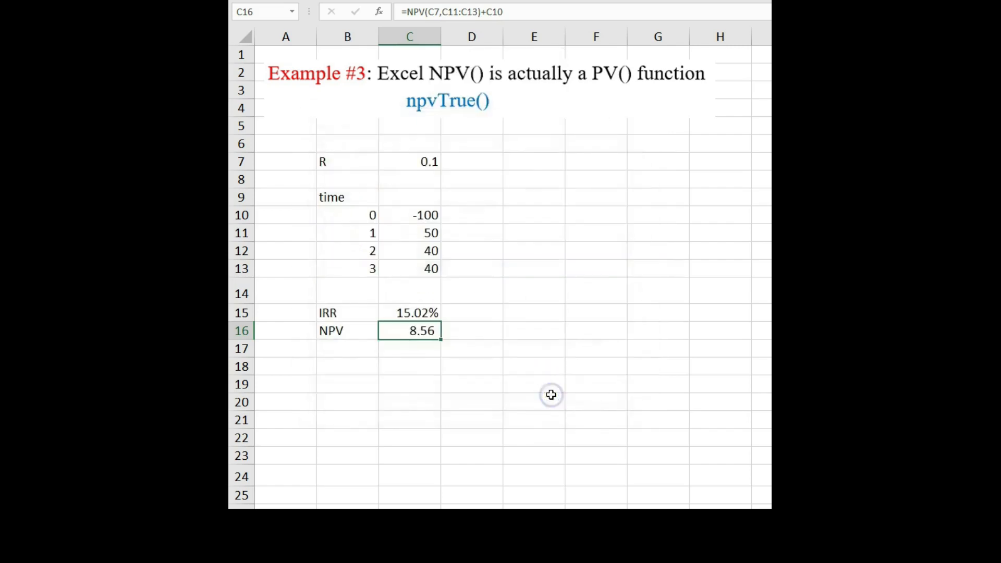
Enter =npvTrueHelp() in cell B18 to display the function's usage text.
left_click(348, 353)
left_click(351, 362)
type("=n")
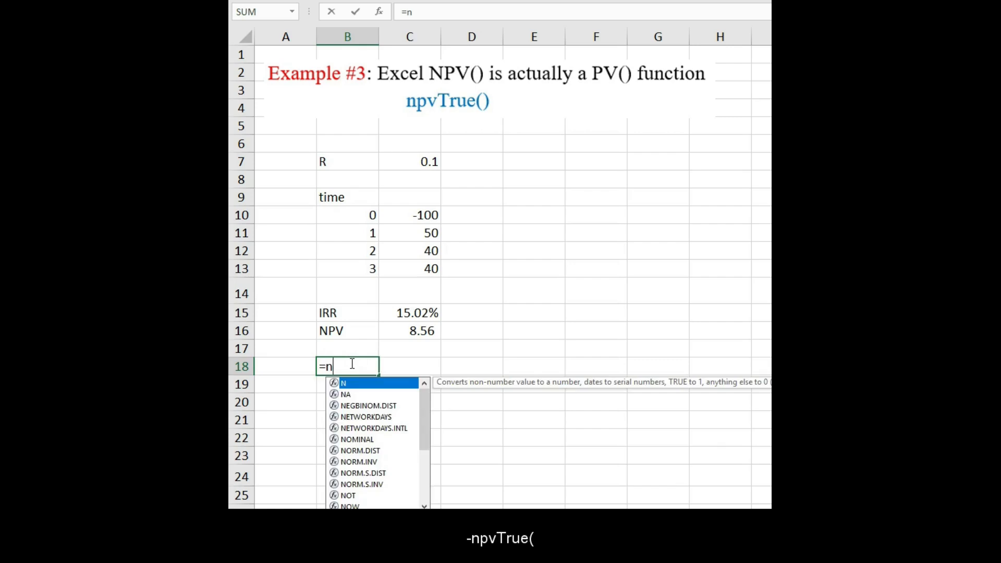
type("pvT")
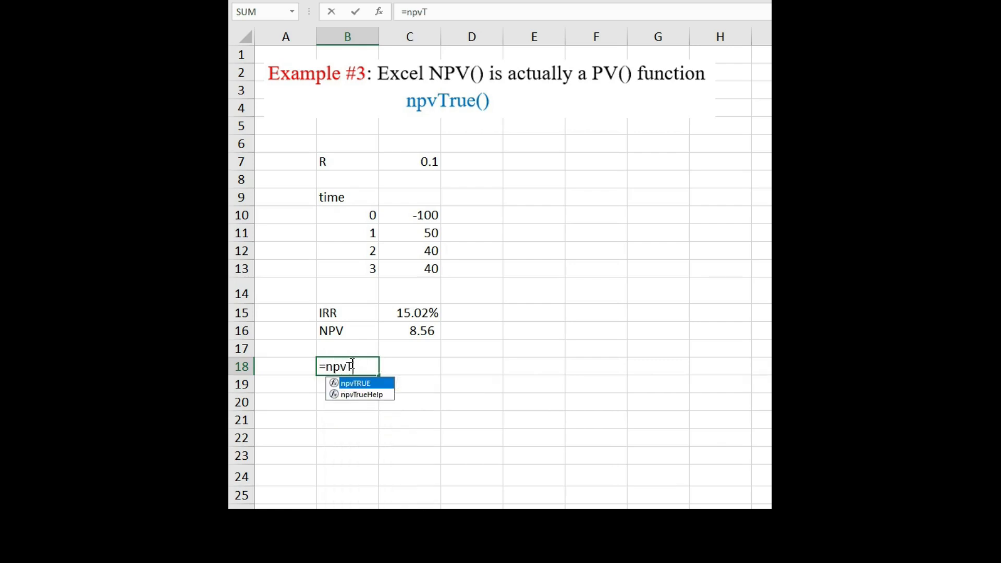
type("rueHelp()")
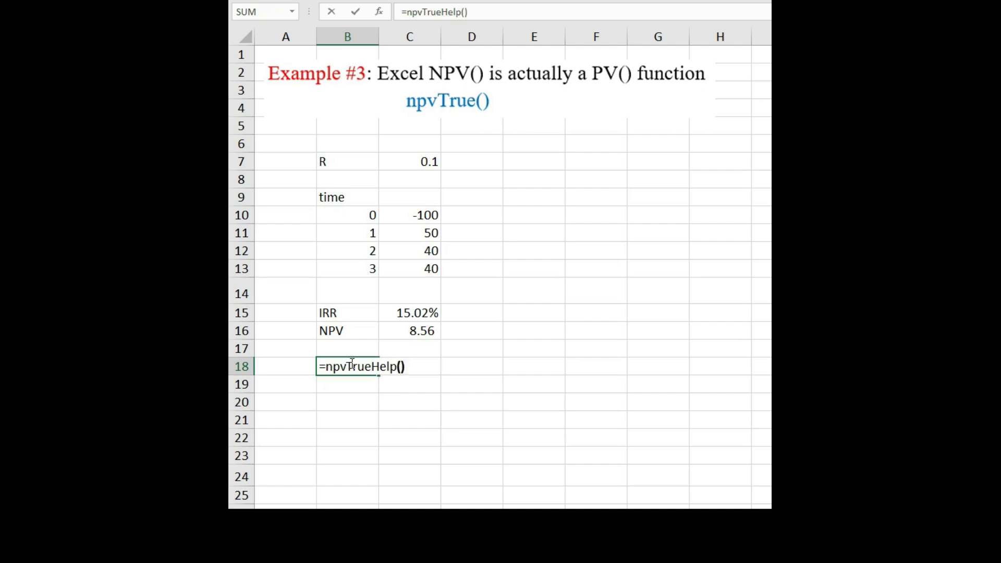
key("Return")
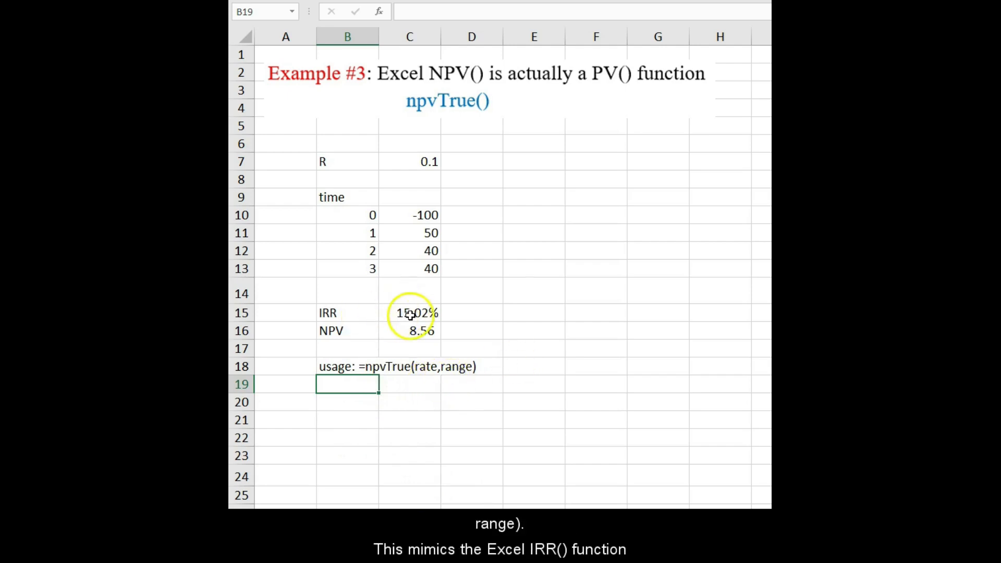
Enter the formula =npvTrue(C7,C10:C13) in cell C17, using the rate and the cash flow range.
left_click(363, 349)
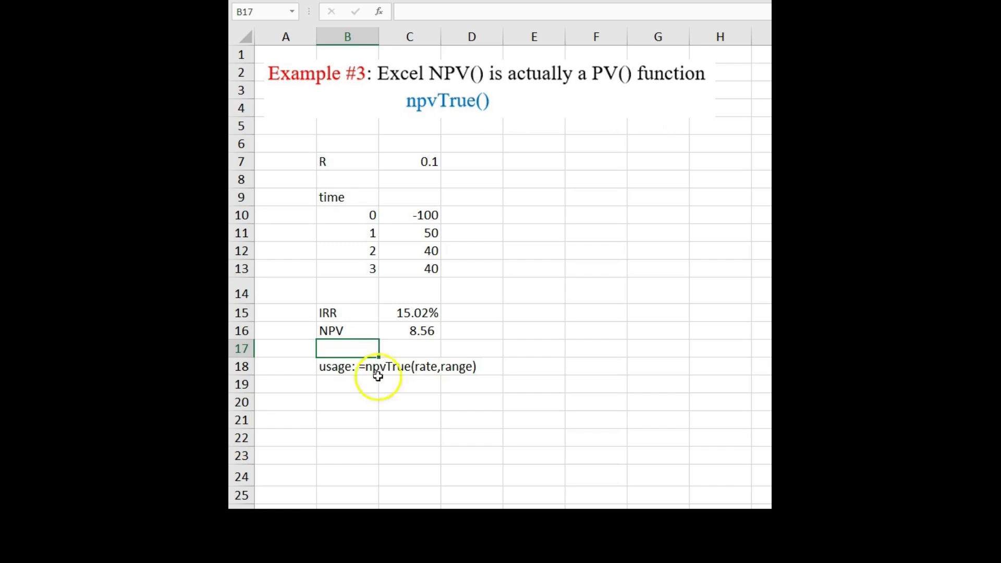
left_click(406, 350)
type("=")
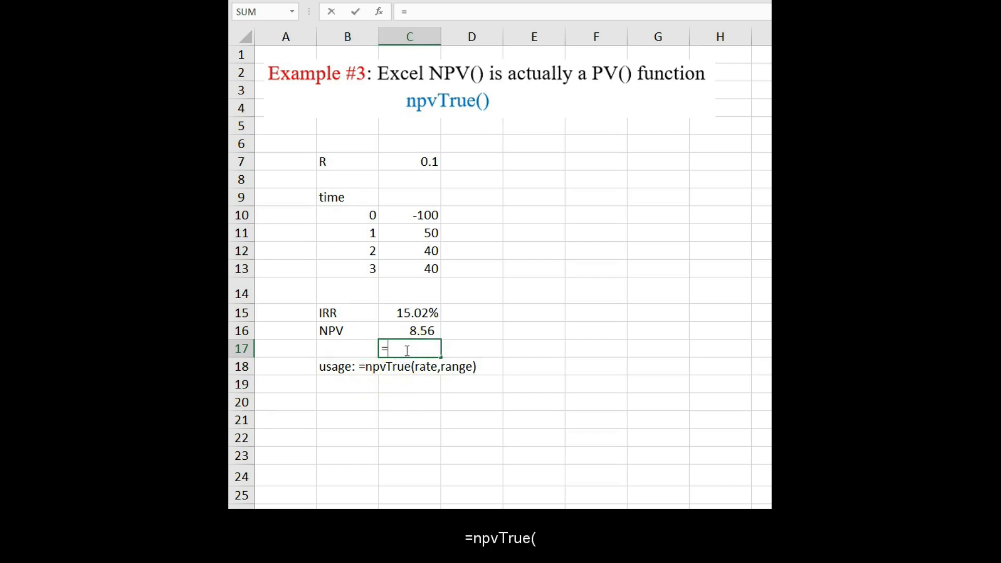
type("npvTr")
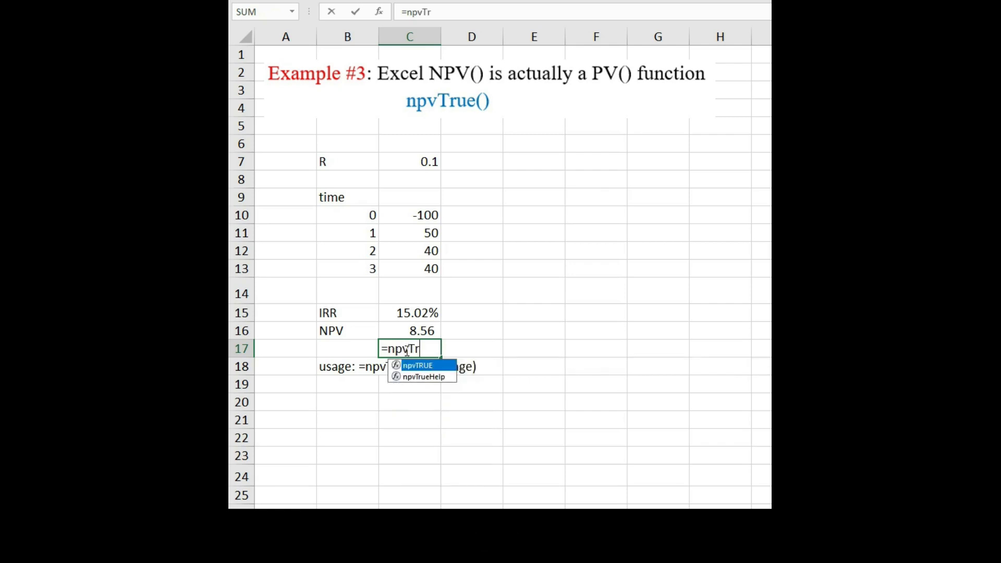
type("ue")
type("ue(")
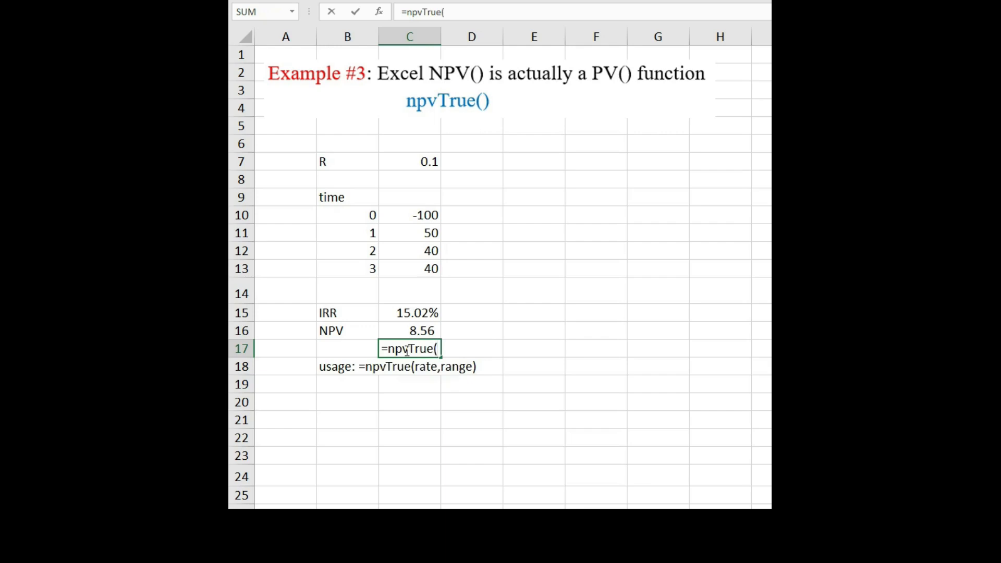
left_click(404, 163)
type(",")
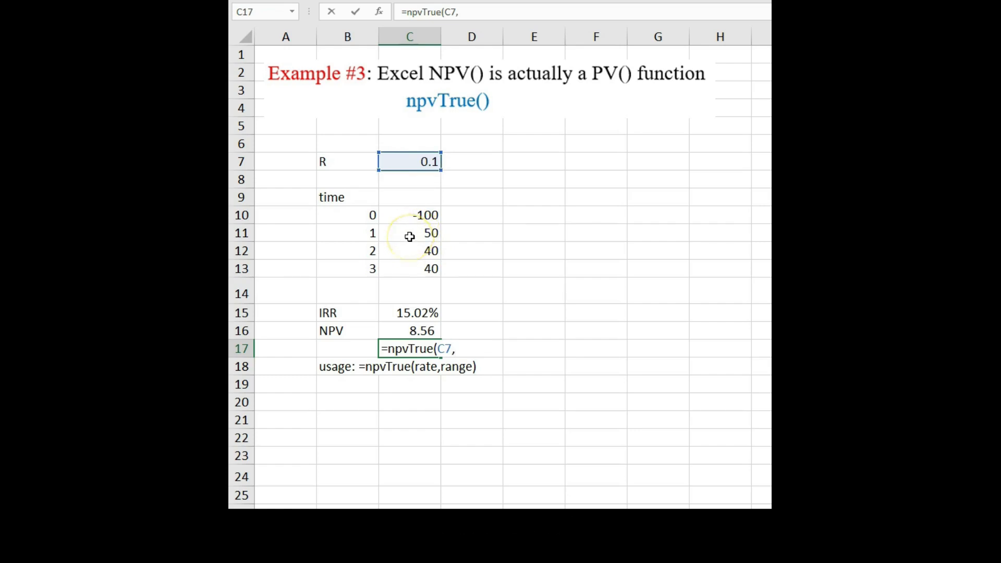
left_click_drag(410, 215, 411, 261)
type(")")
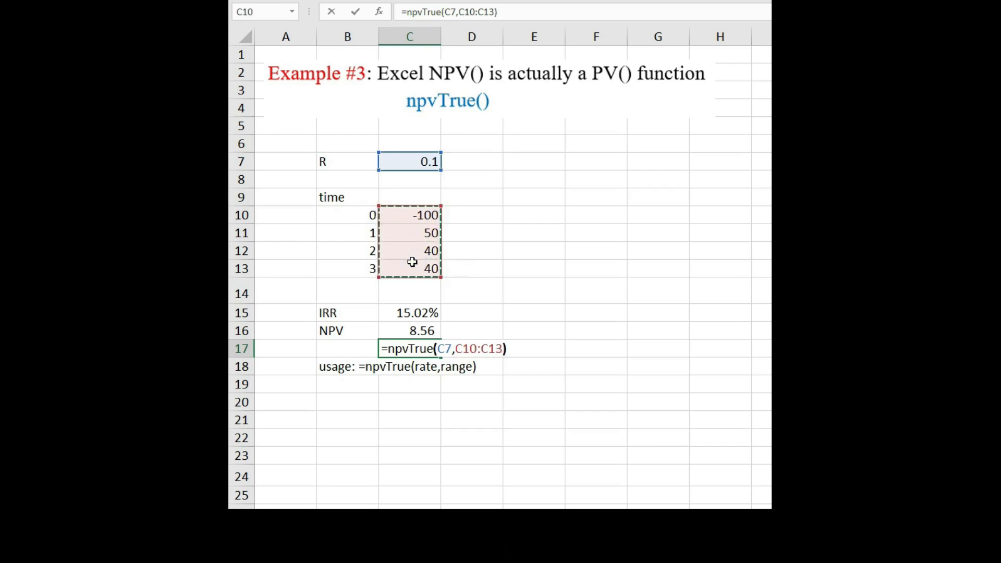
key("Return")
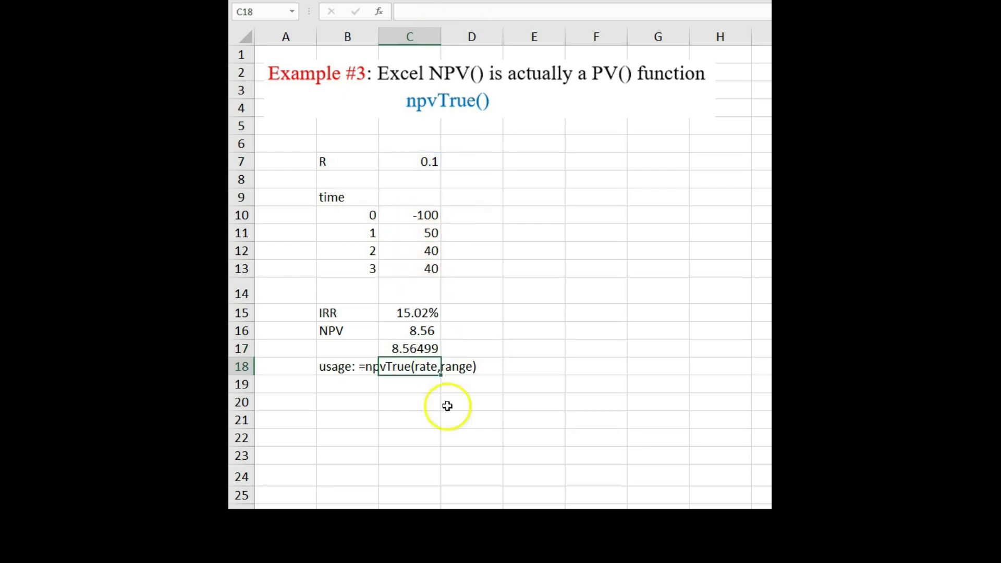
On the Example #4 sheet, label cell C17 Method 1:.
left_click(741, 435)
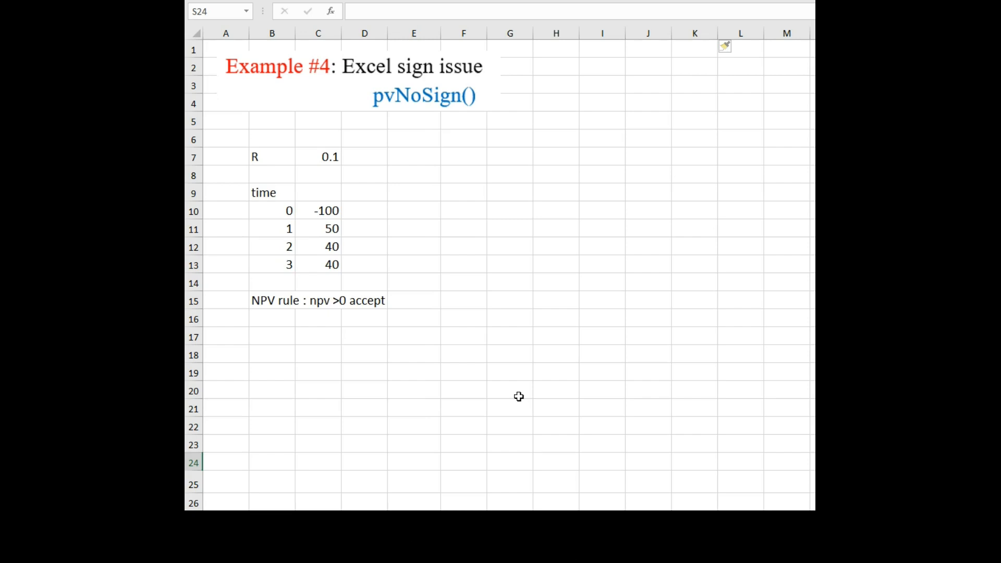
left_click(516, 381)
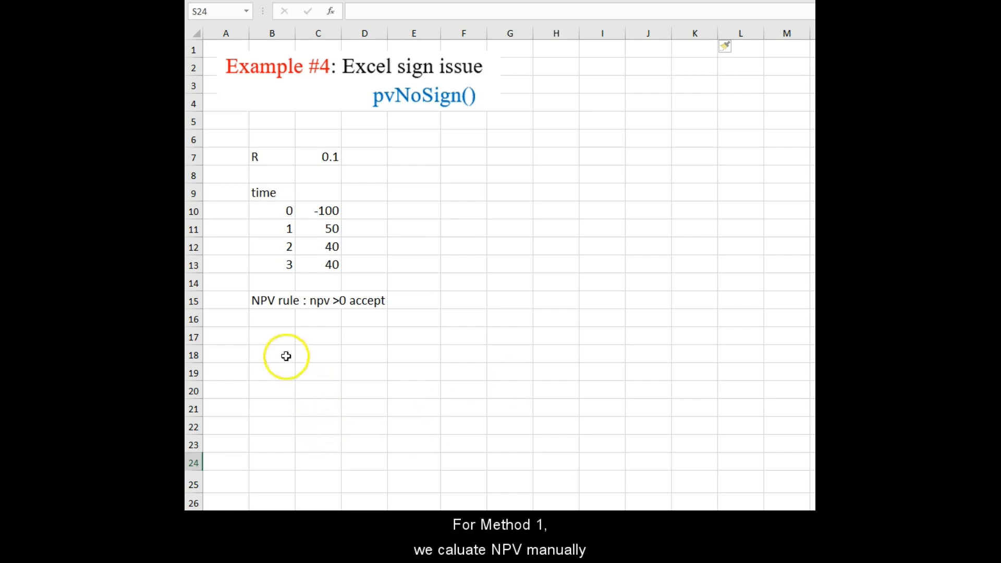
left_click(275, 336)
left_click(319, 331)
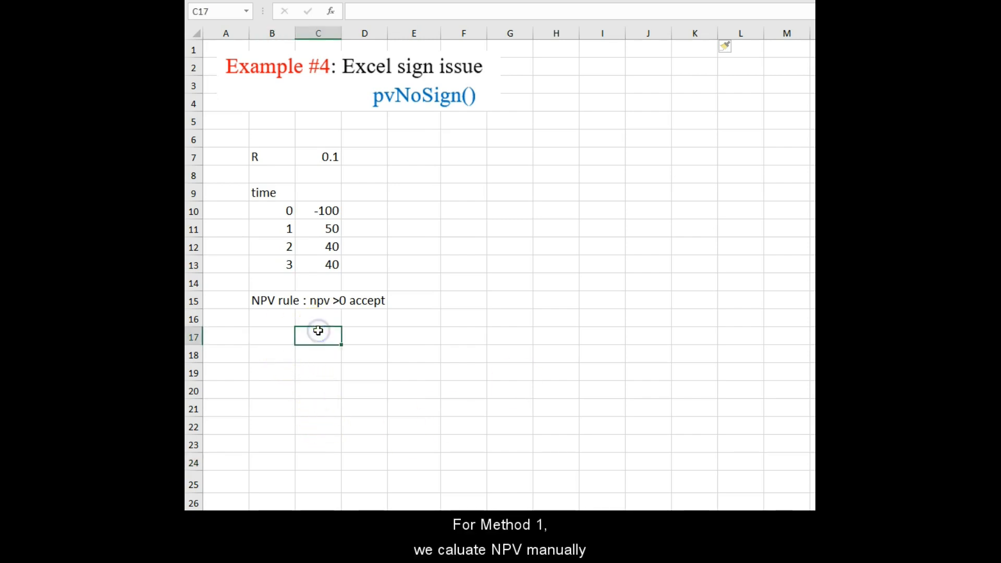
type("M")
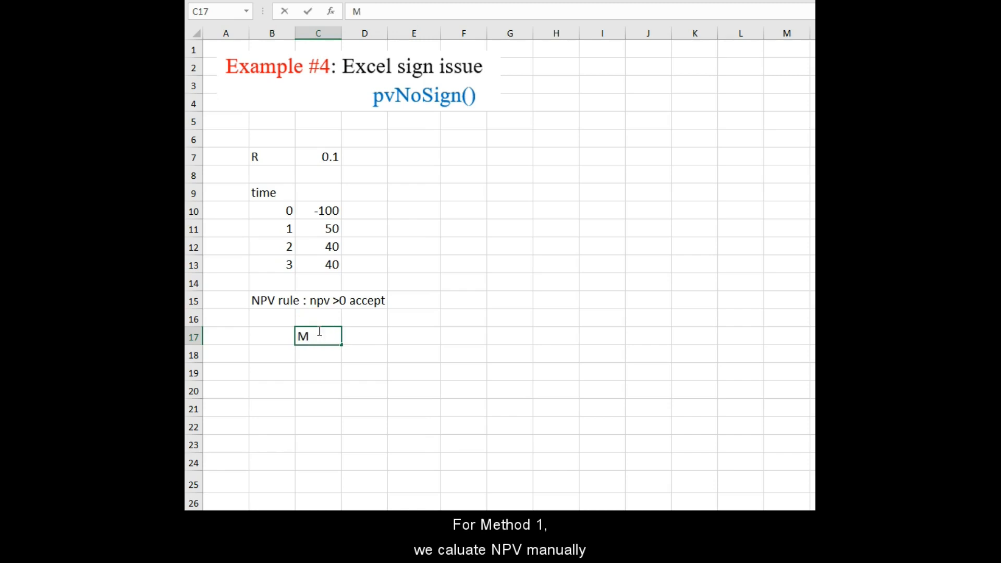
type("ethod 1:")
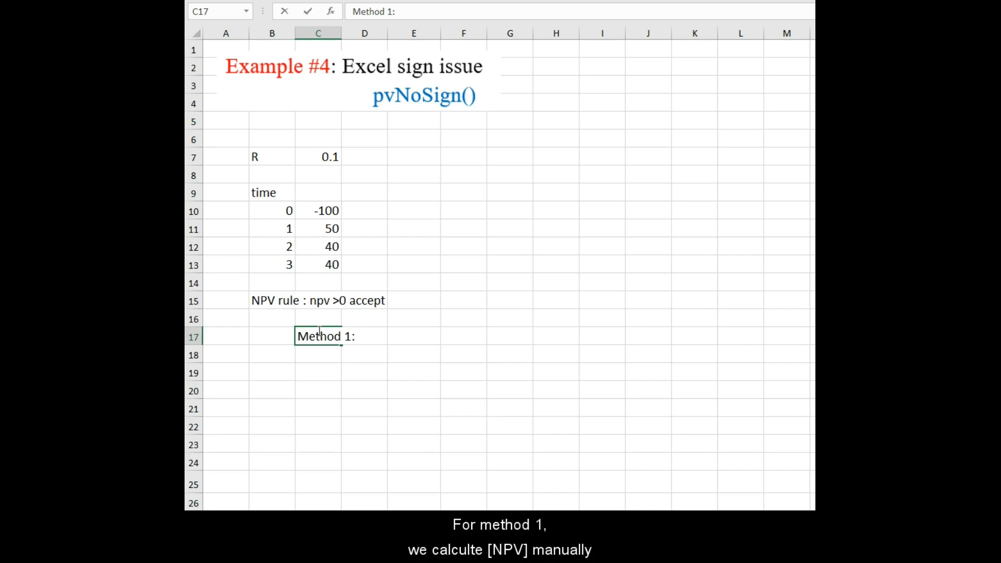
In cell E17, enter the manual NPV formula =C10+C11/(1+C7)+C12/(1+C7)^2+C13/(1+C7)^3.
left_click(421, 345)
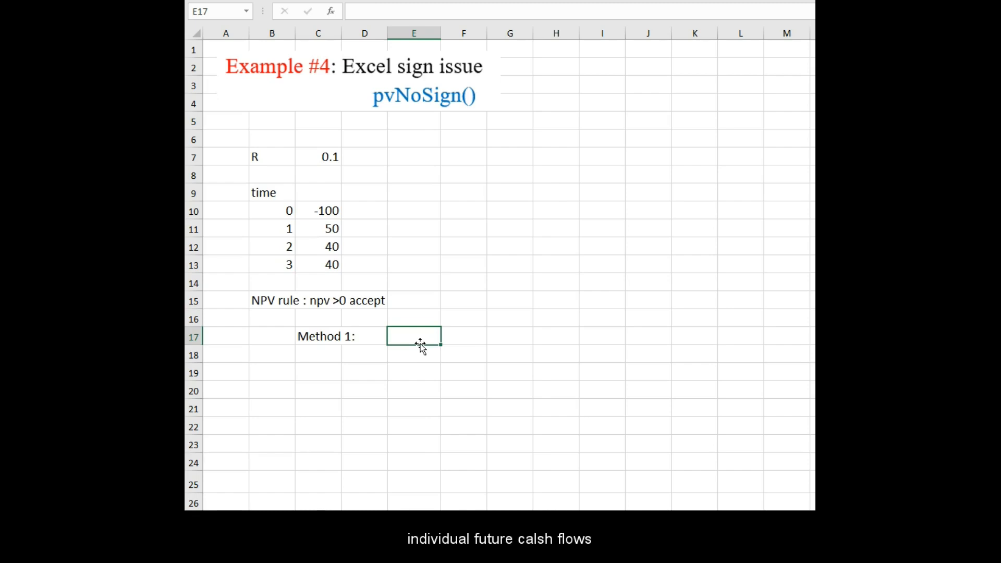
type("=")
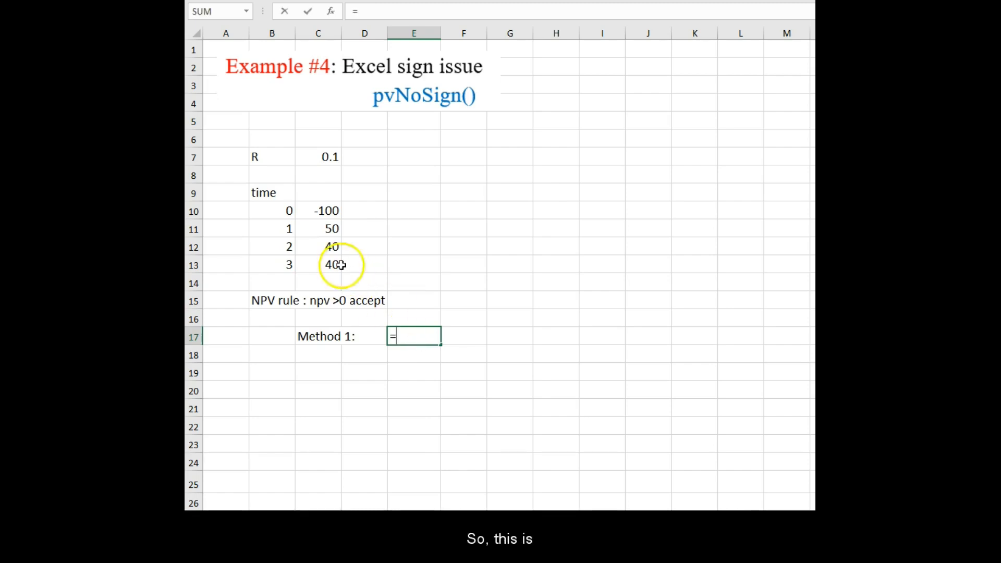
left_click(323, 214)
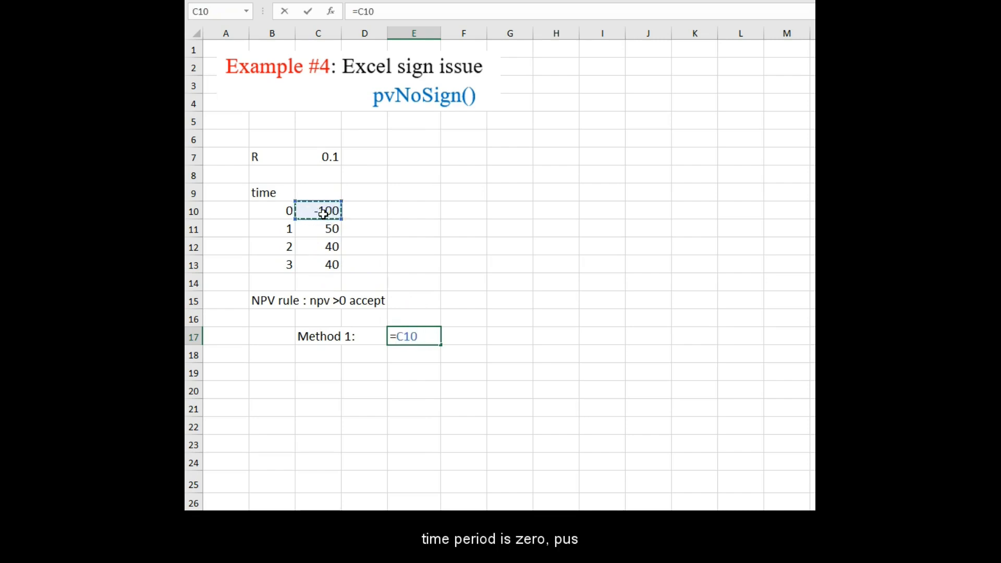
type("+")
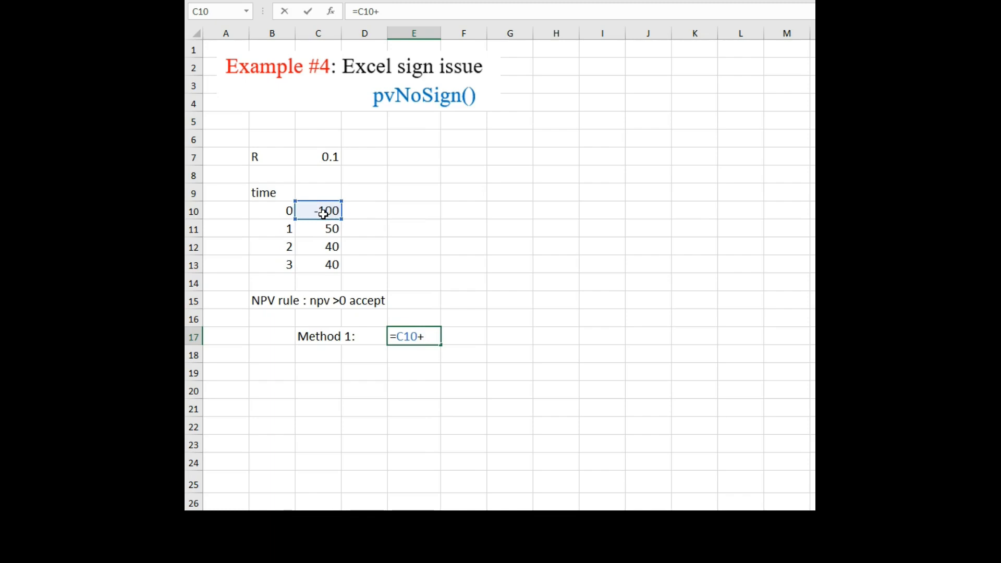
left_click(327, 232)
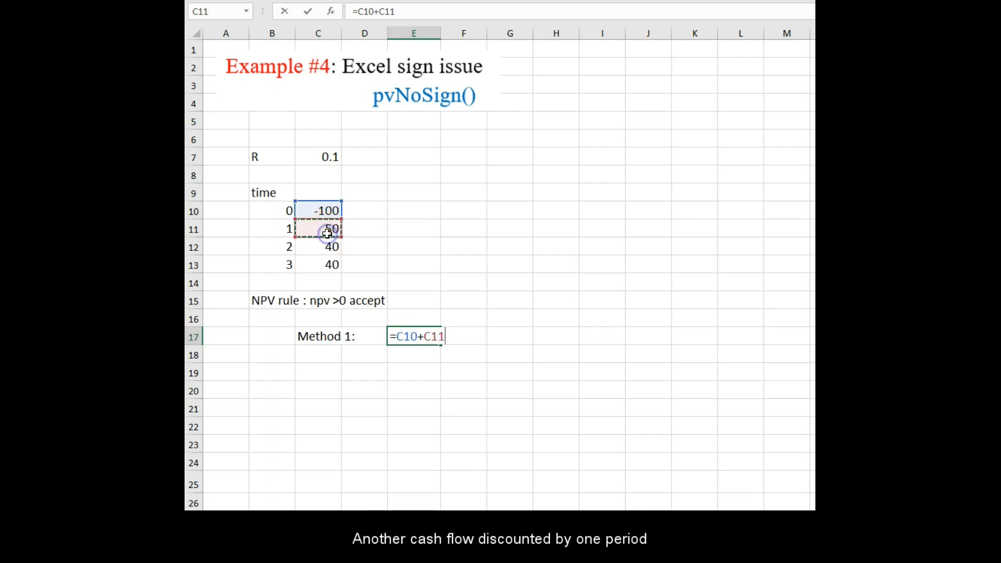
type("/(1+")
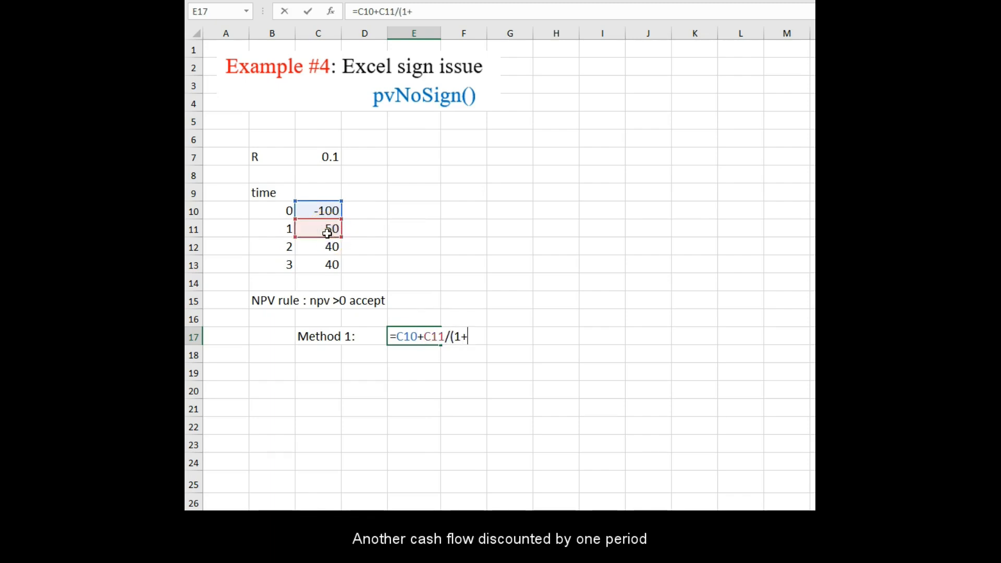
left_click(307, 157)
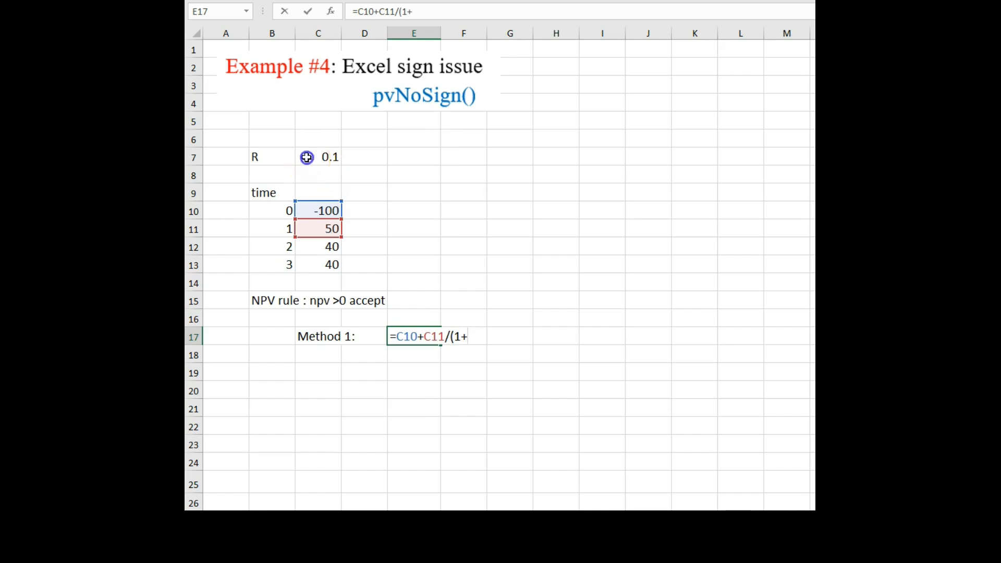
type(")+")
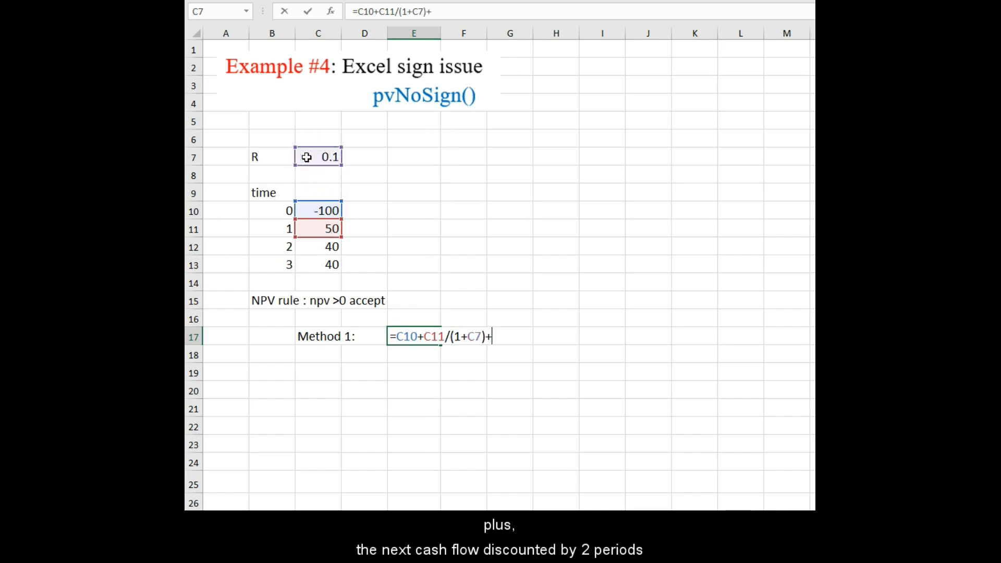
left_click(322, 249)
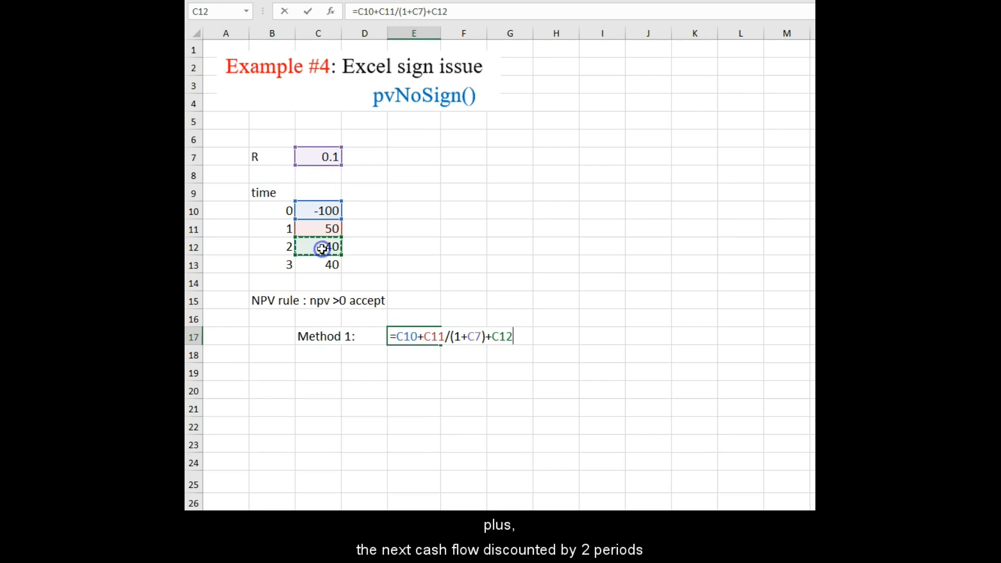
type("/(1+")
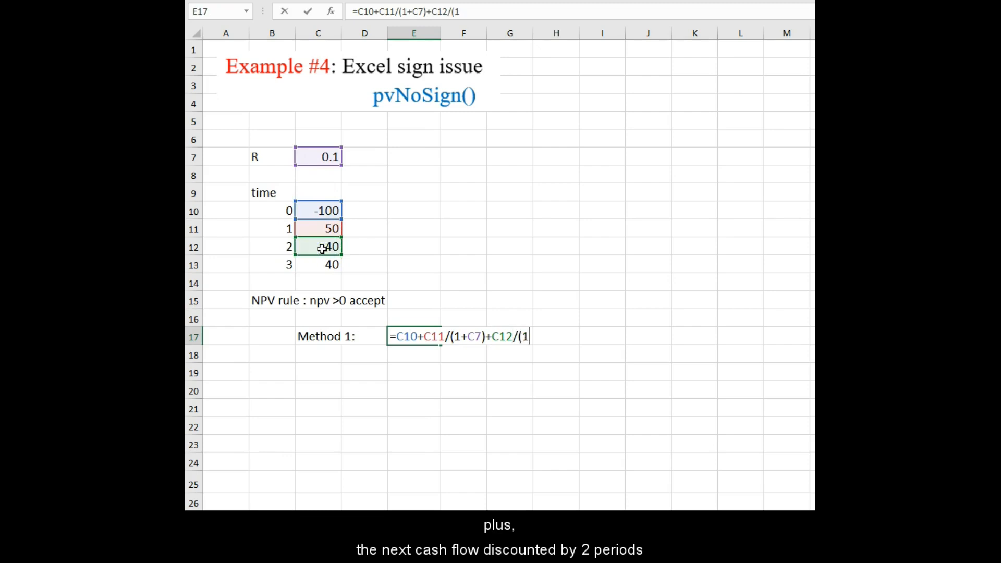
left_click(329, 155)
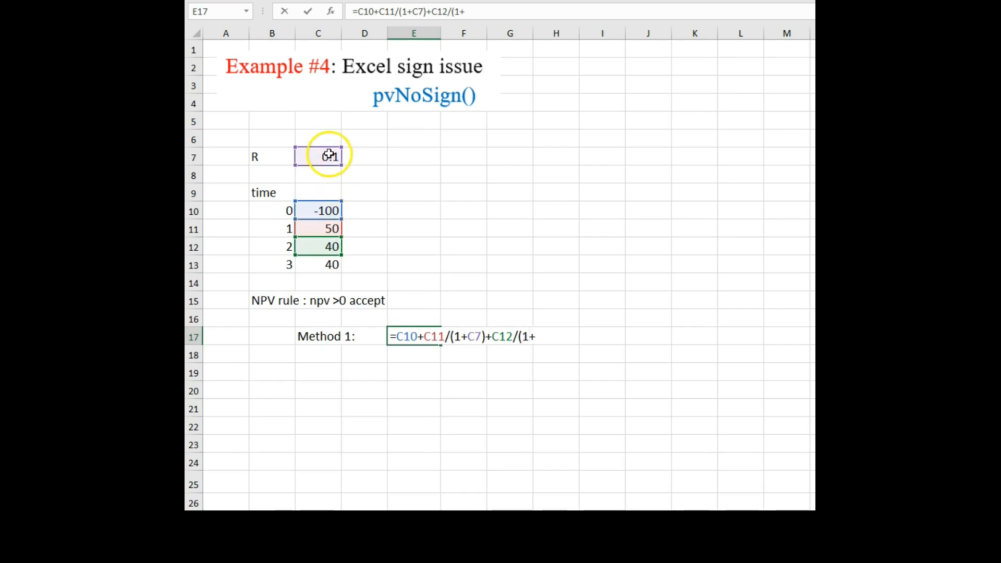
type(")")
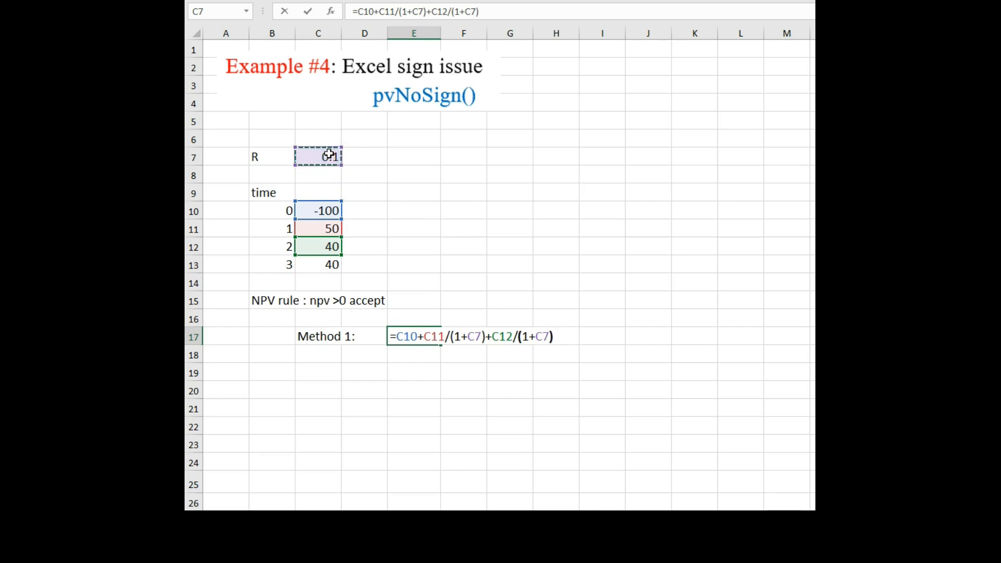
type("^2+")
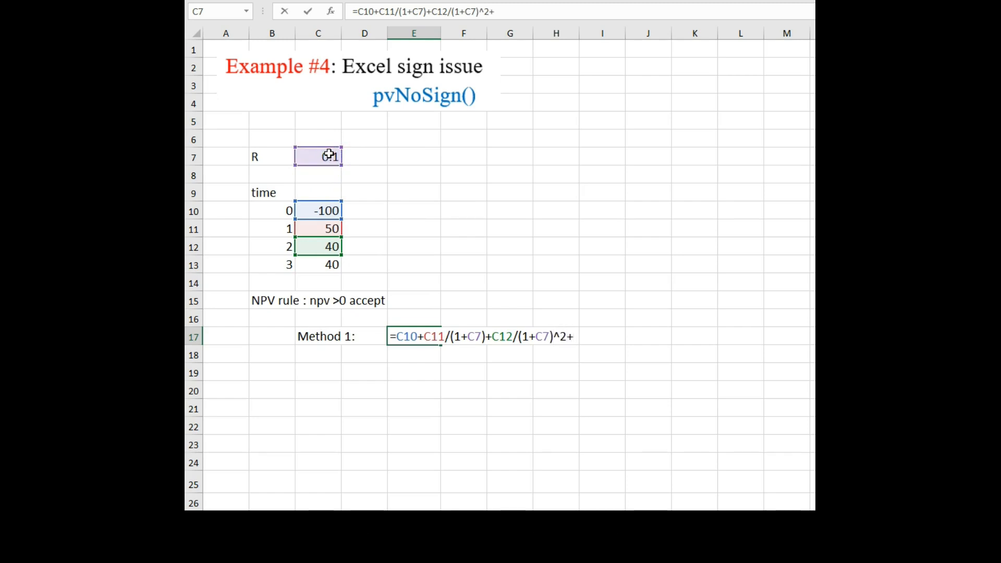
left_click(307, 268)
type("/(1+")
left_click(315, 161)
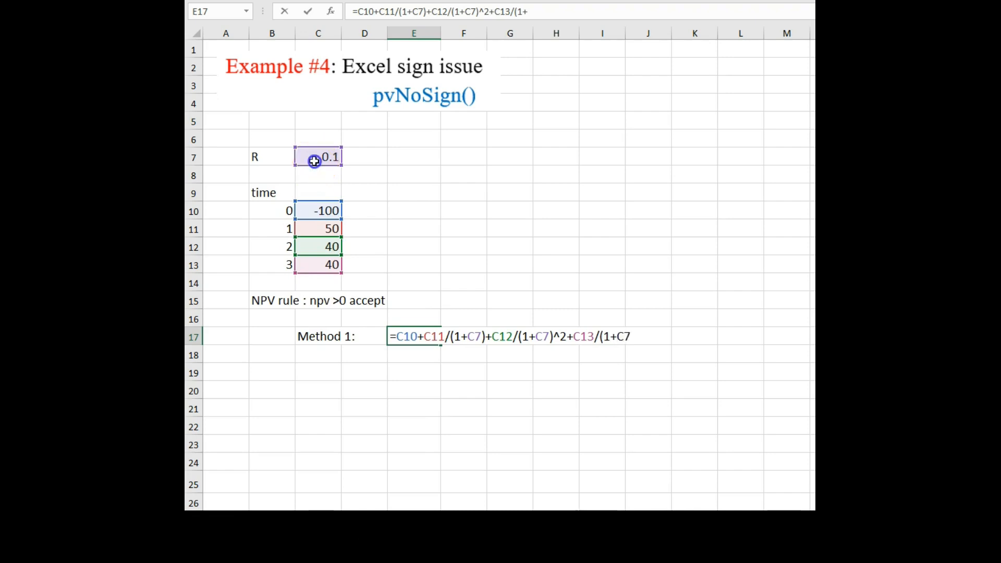
type(")^3")
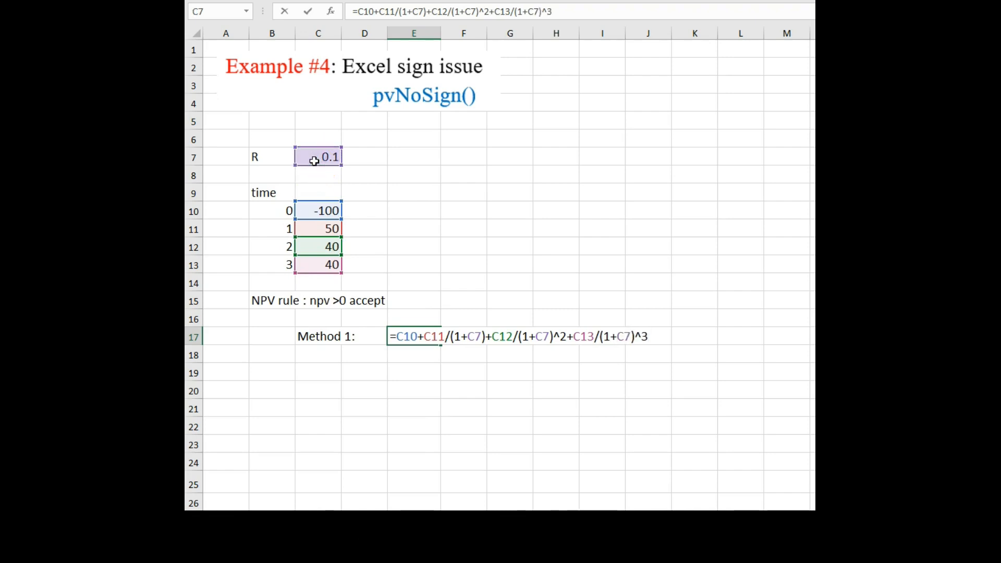
key("Return")
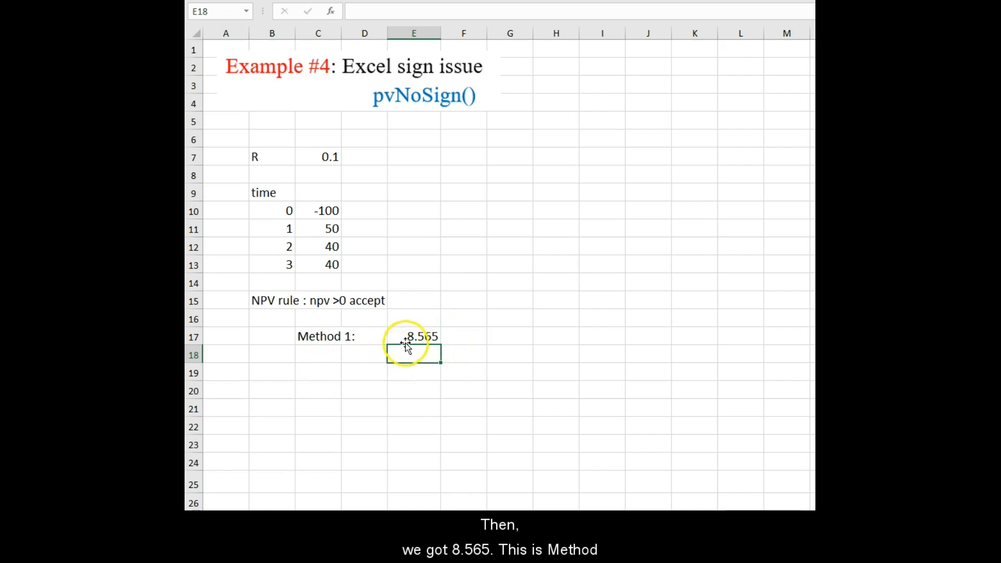
Label the column headers fv in C9 and pv in D9.
left_click(327, 192)
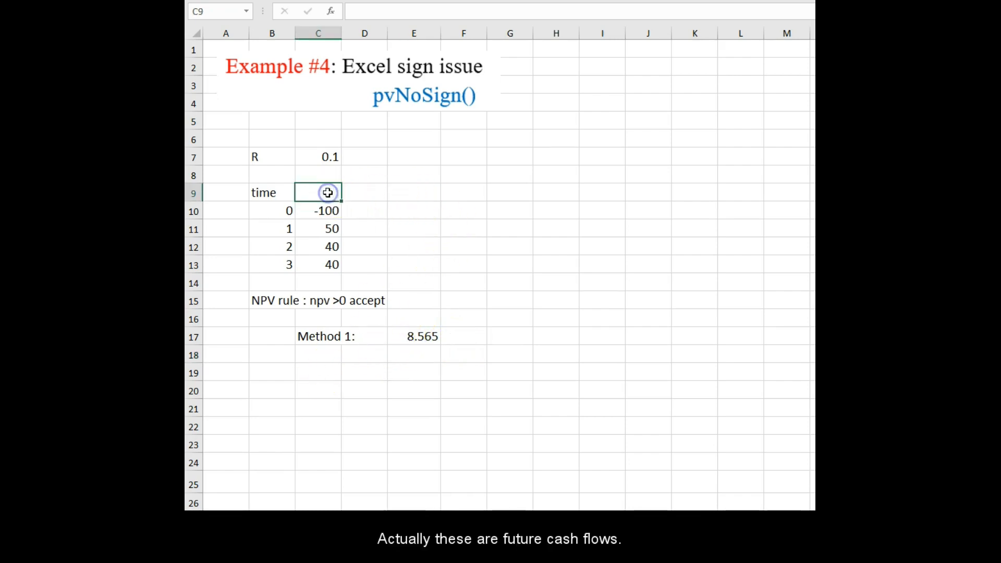
type("fv")
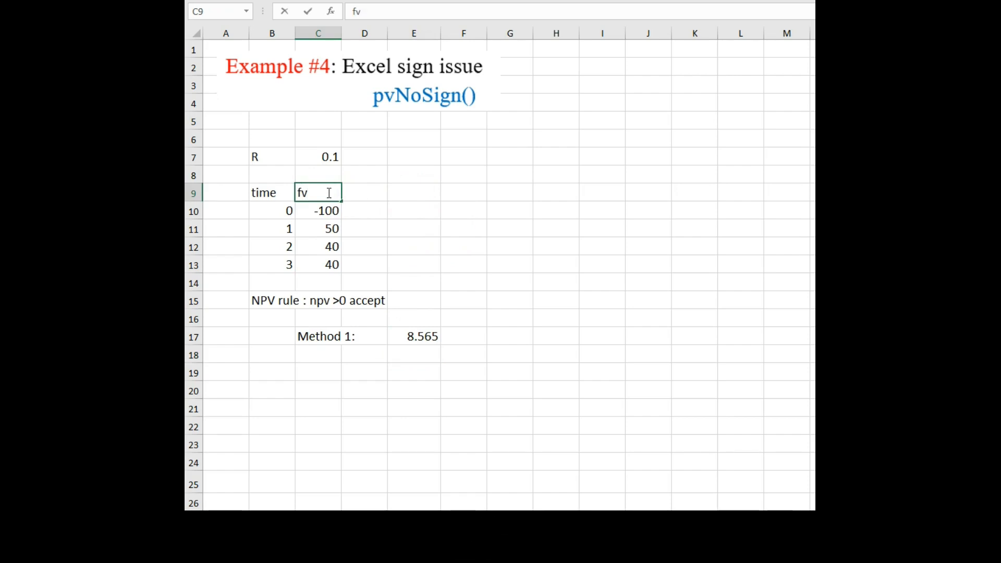
key("Tab")
type("pv")
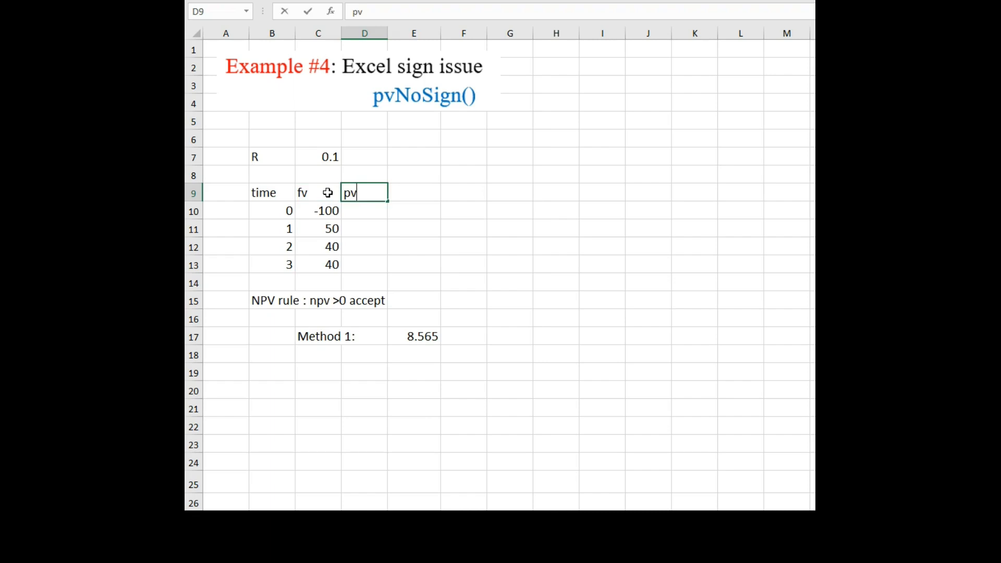
key("Return")
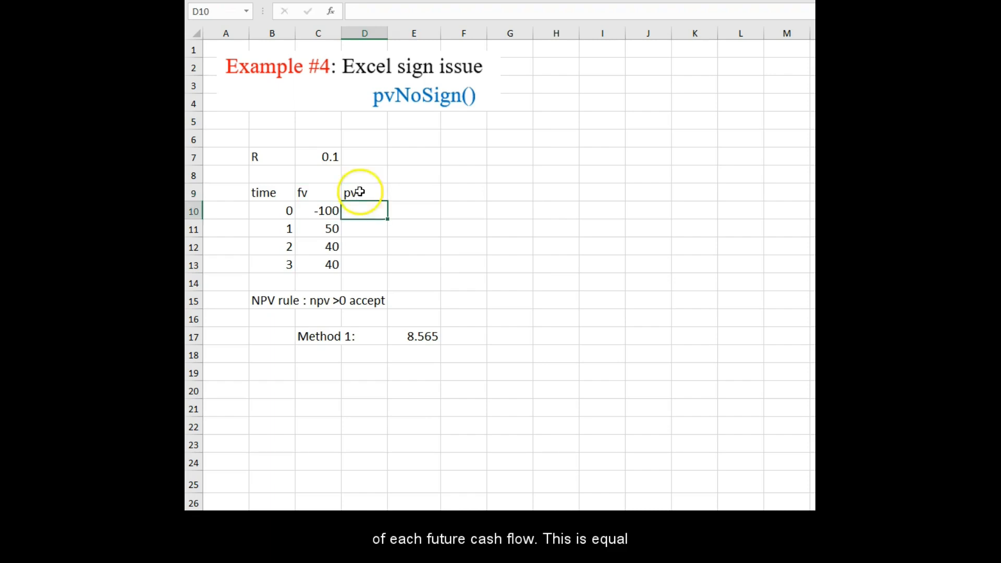
In D10, enter =pv($C$7,B10,0,C10) and fill the formula down to D13.
type("=")
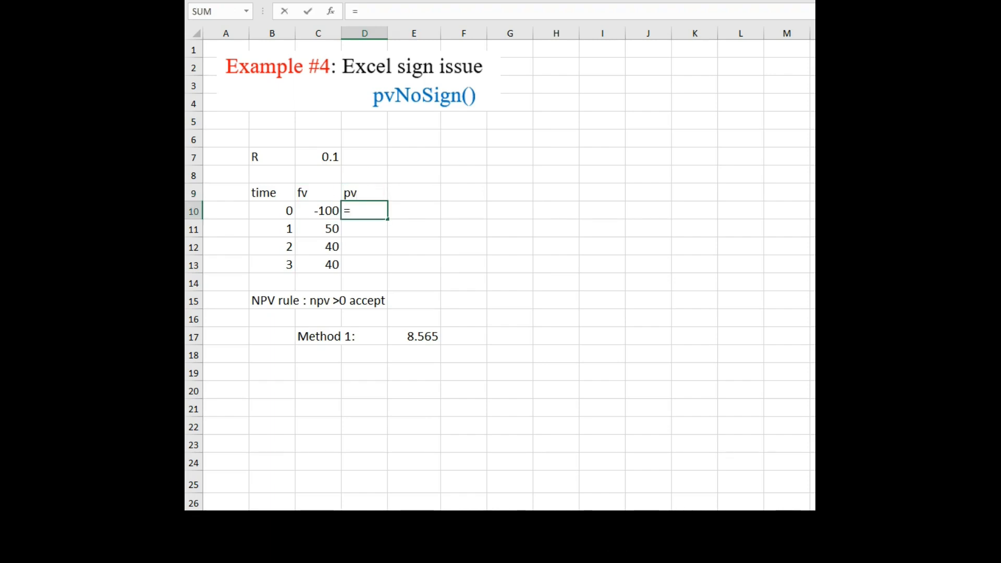
type("pv(")
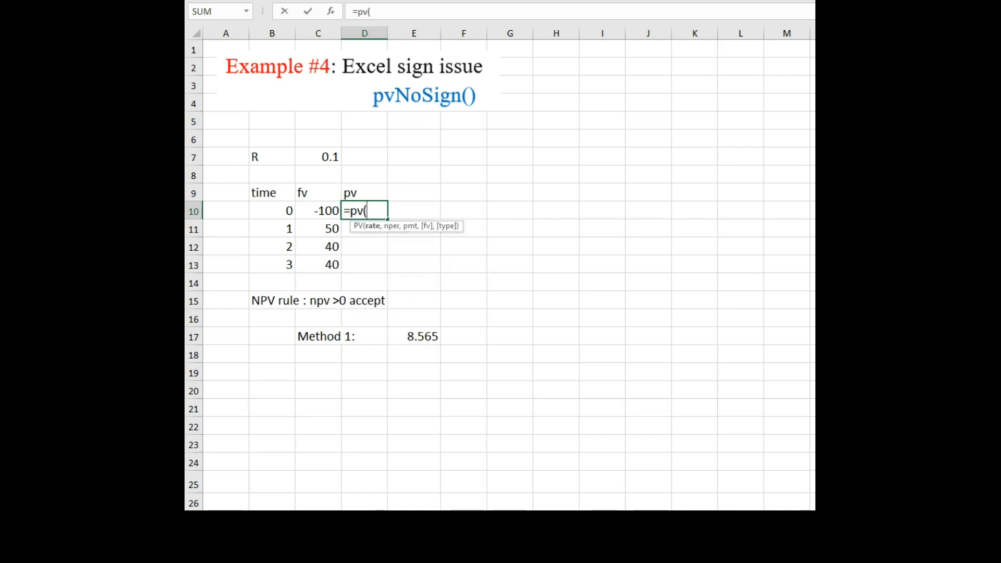
left_click(330, 157)
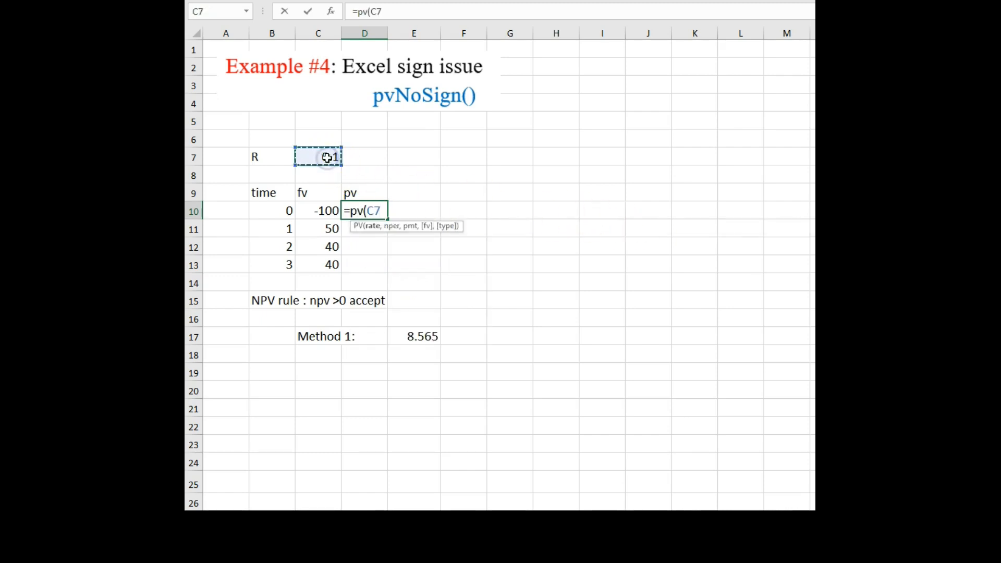
key("F4")
type(",")
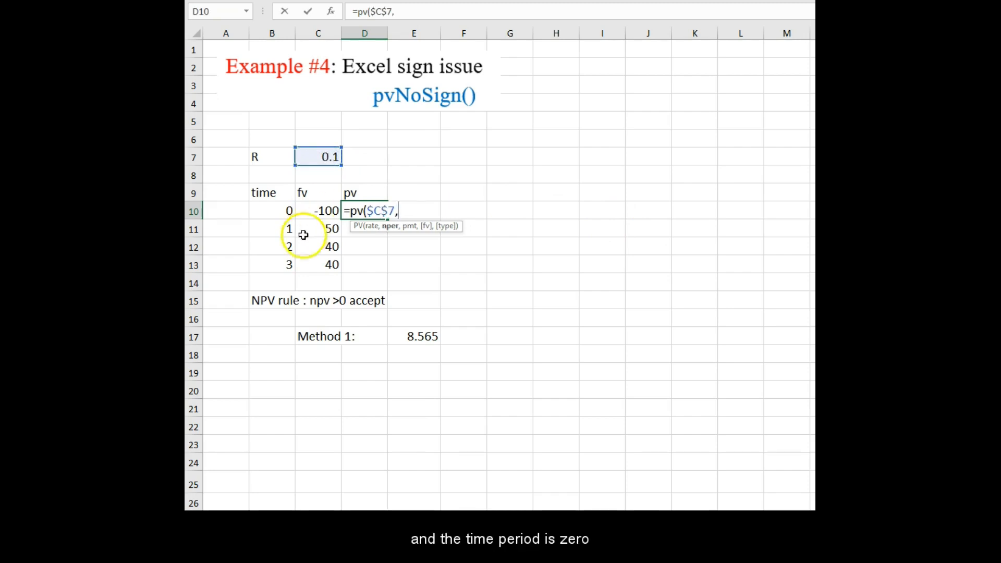
left_click(272, 211)
type(",")
left_click(337, 210)
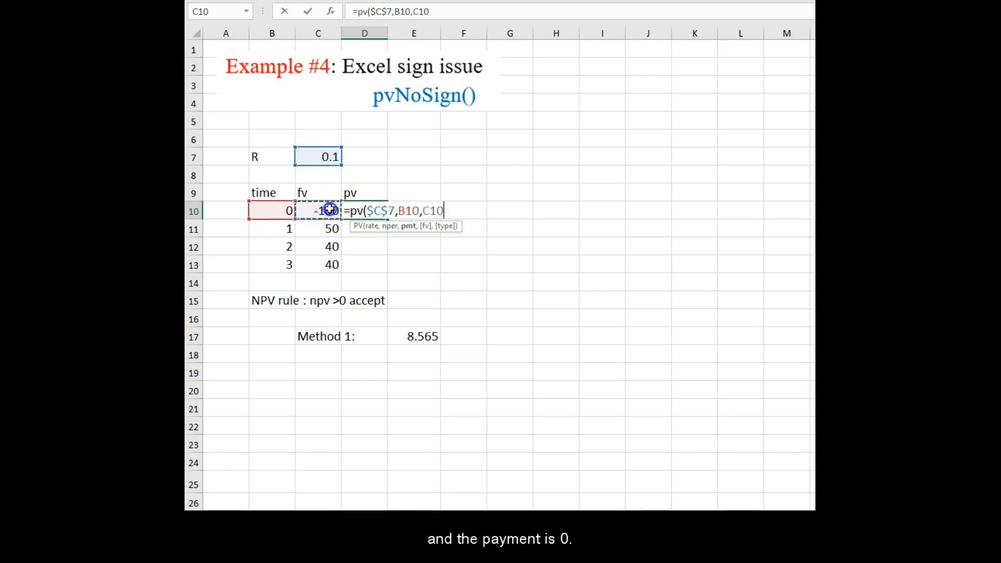
left_click(426, 210)
type("0,")
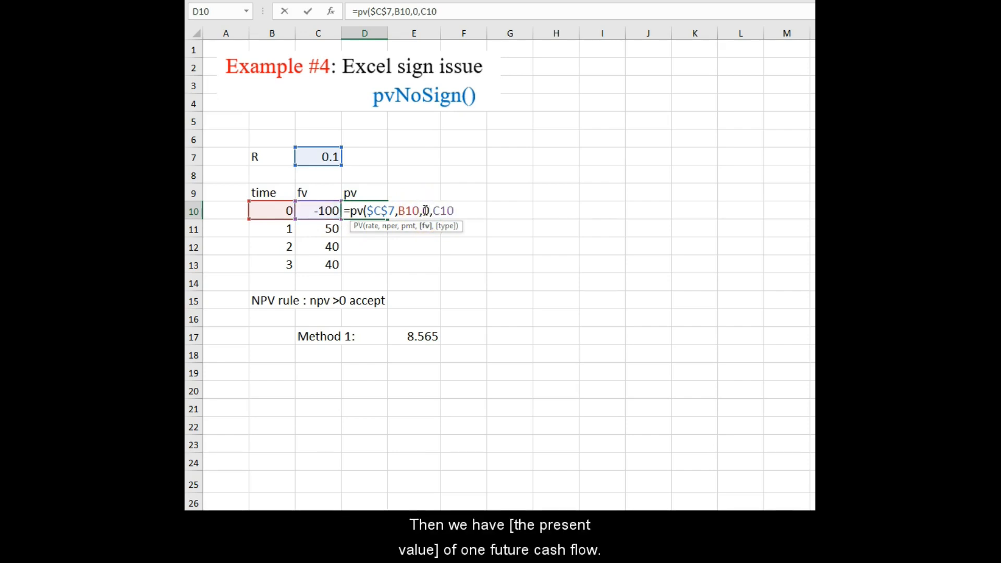
left_click(458, 209)
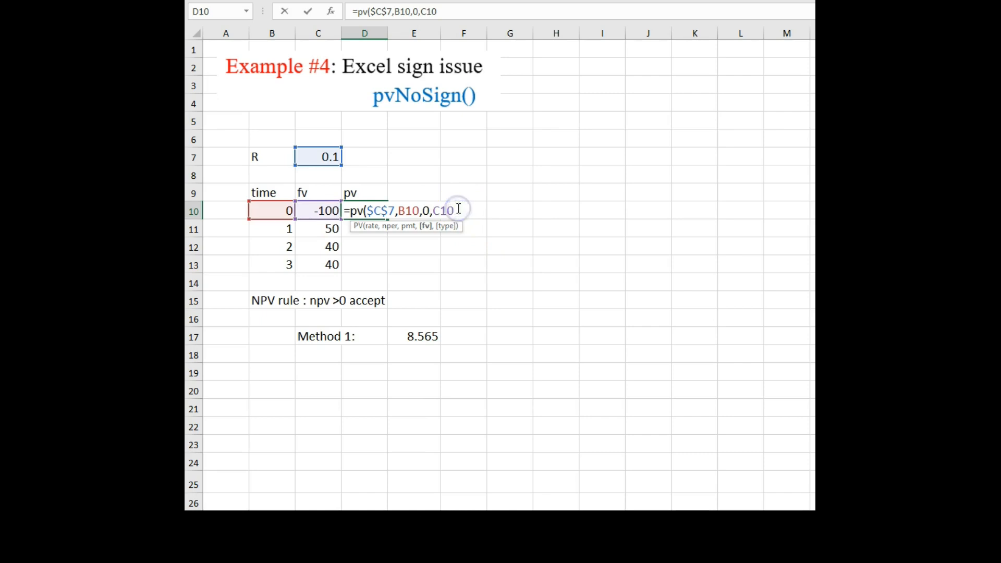
key("Return")
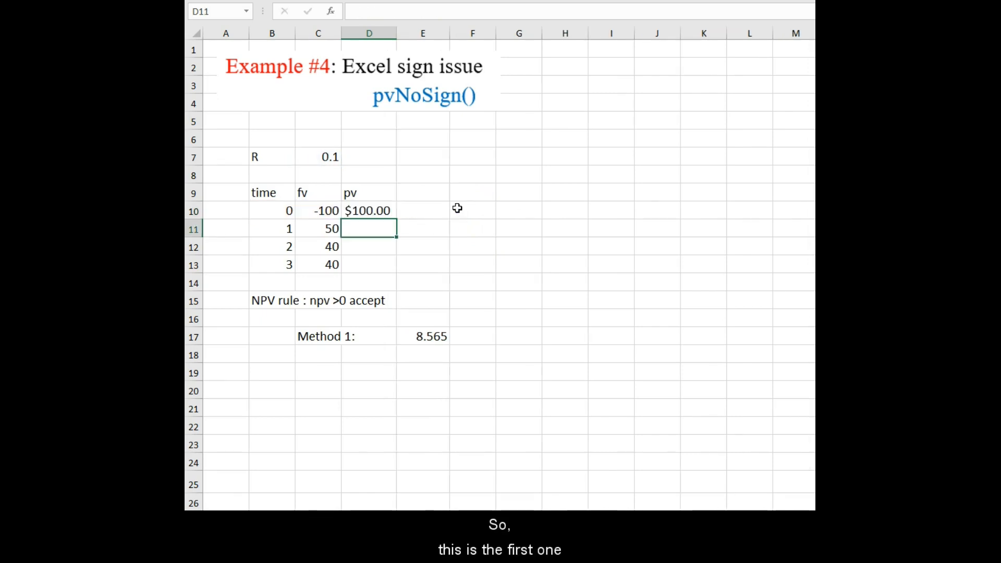
left_click(368, 212)
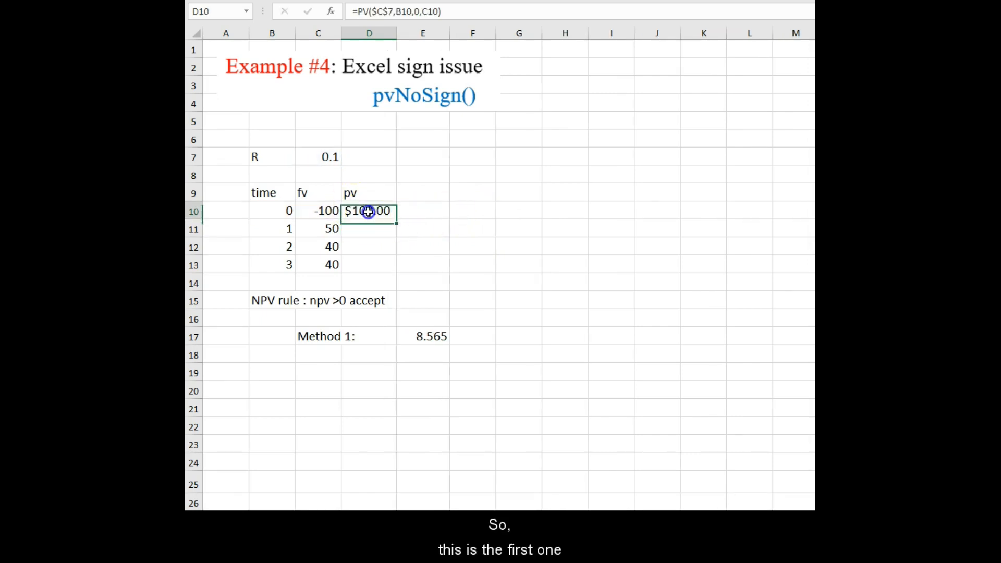
left_click_drag(397, 219, 394, 268)
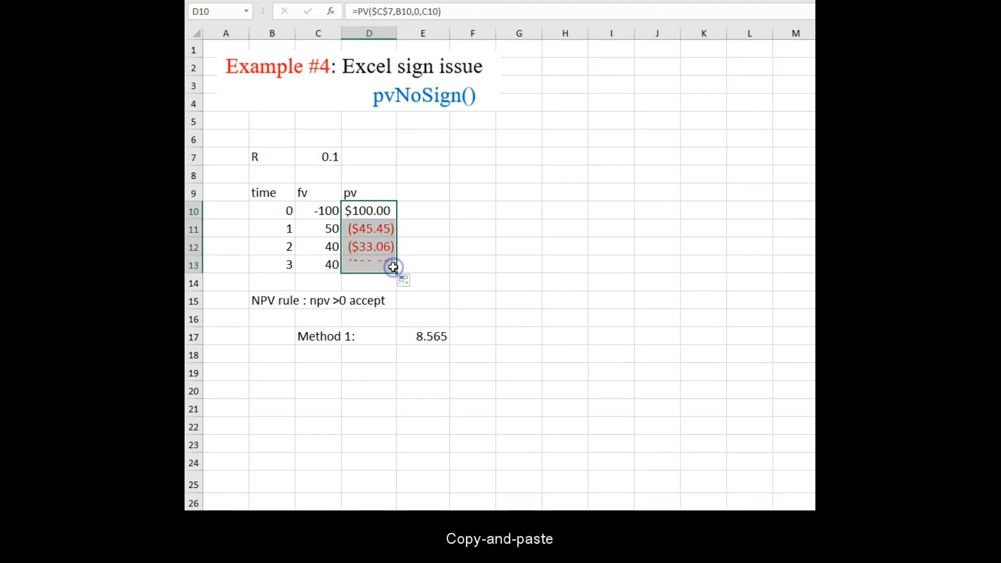
Label cell C19 Method 2:.
left_click(327, 373)
type("Me")
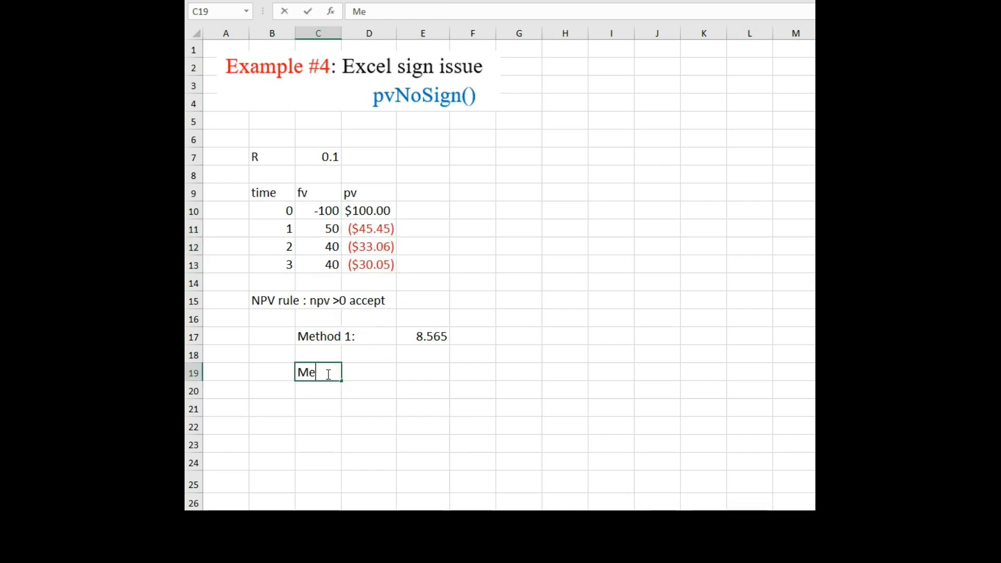
type("thod 2")
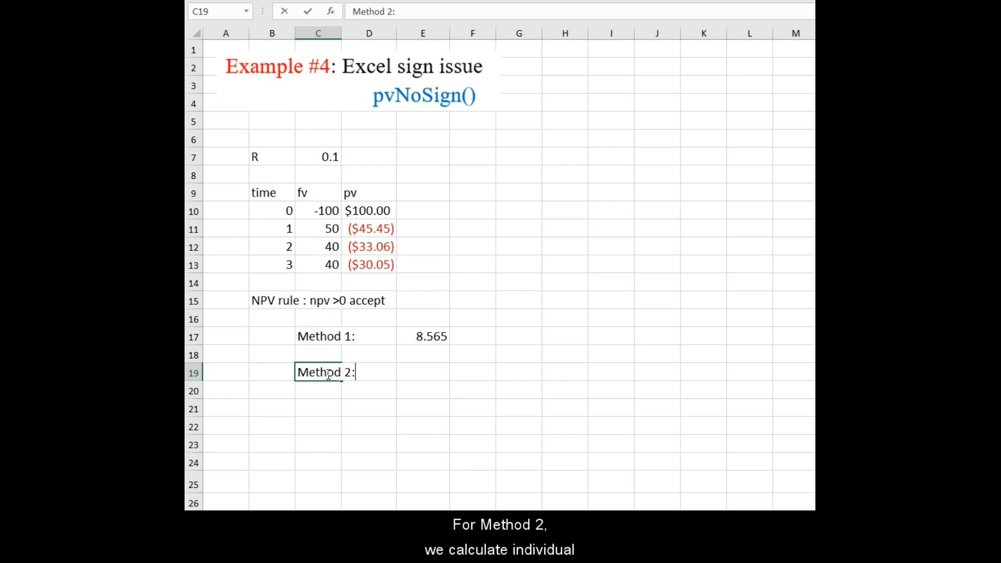
type(":")
key("Tab")
key("Tab")
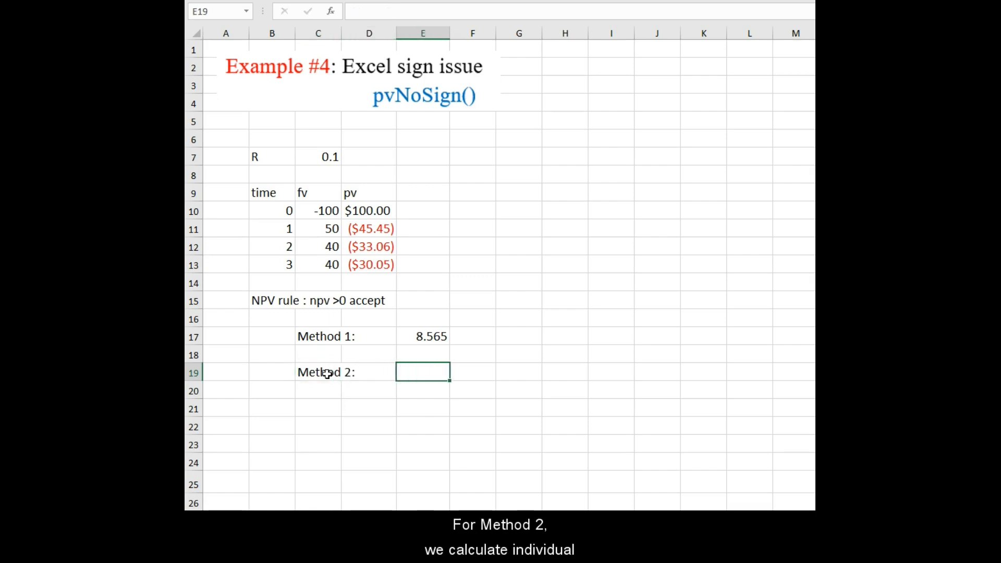
In cell E19, enter =sum(D10:D13) to add the individual present values.
type("=sum")
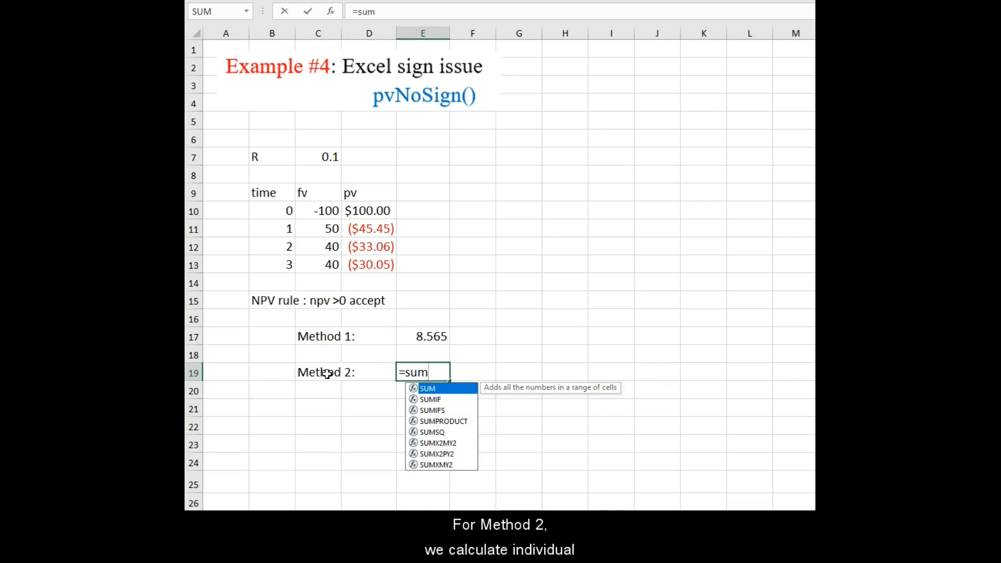
type("(")
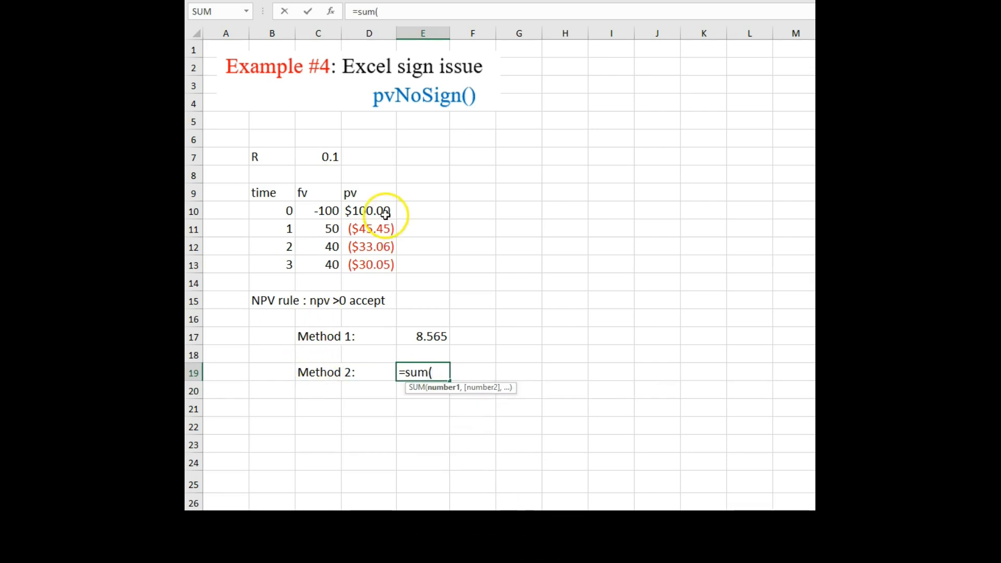
left_click_drag(384, 212, 386, 256)
type(")")
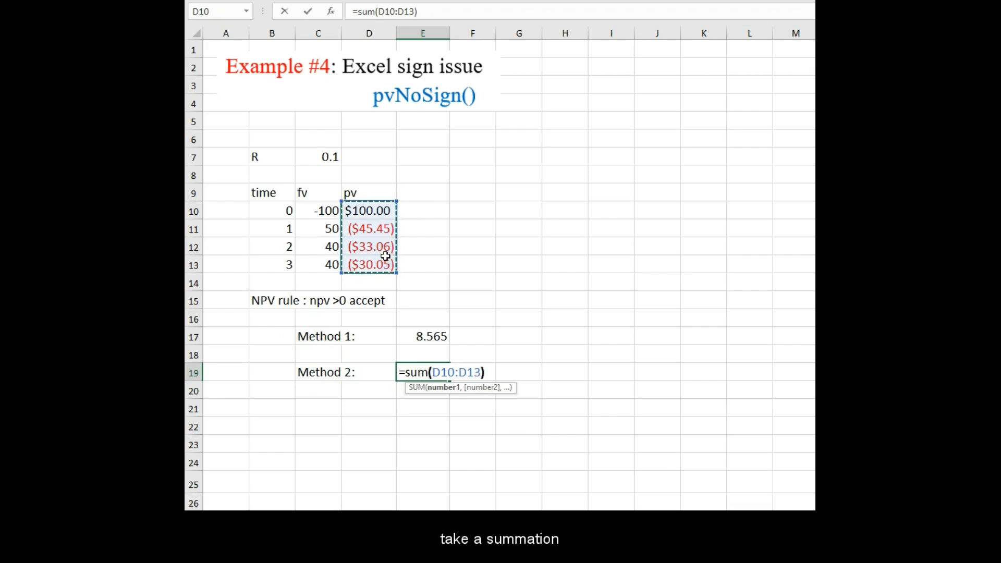
key("Return")
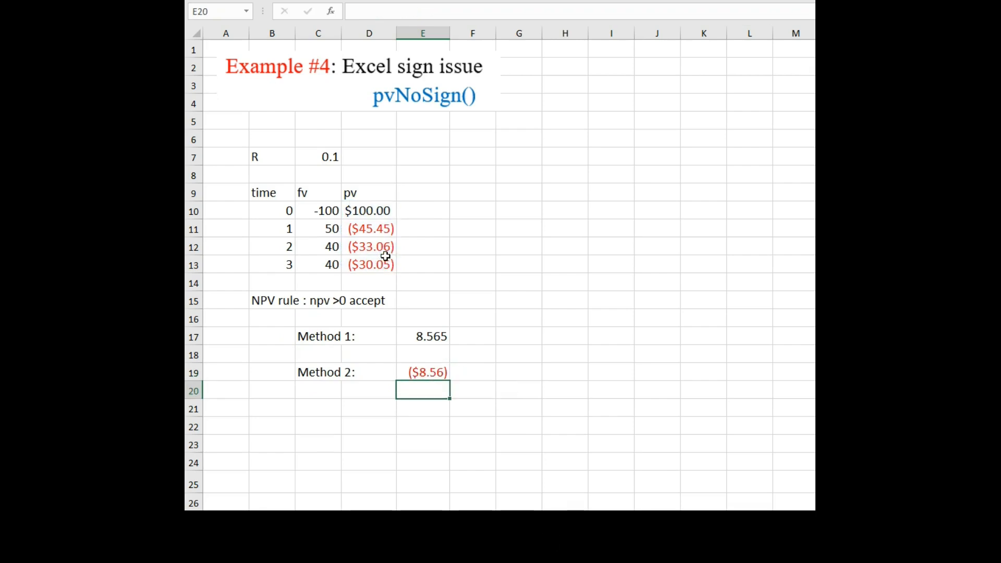
Label cell C21 Method 3:.
left_click(433, 374)
left_click(332, 404)
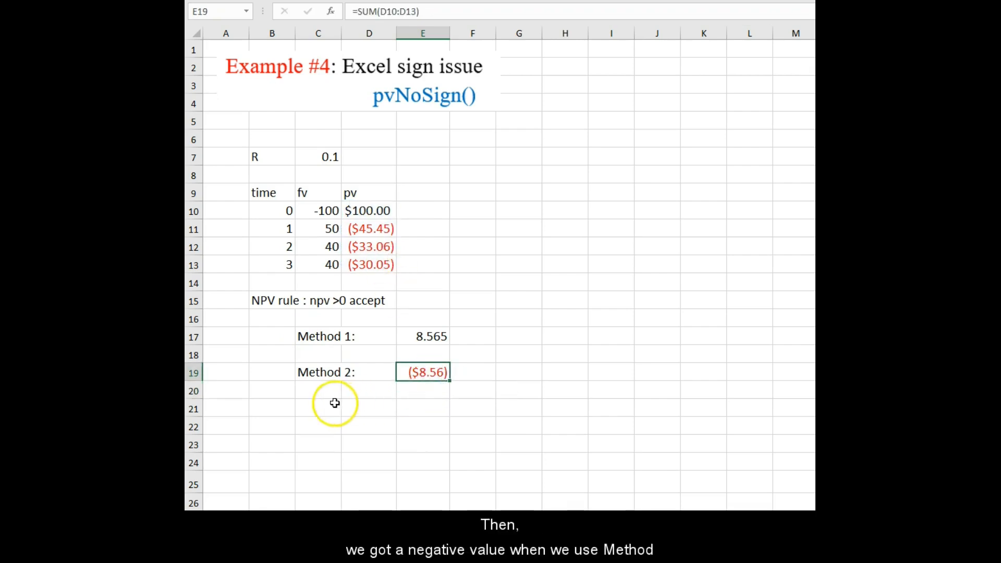
type("M")
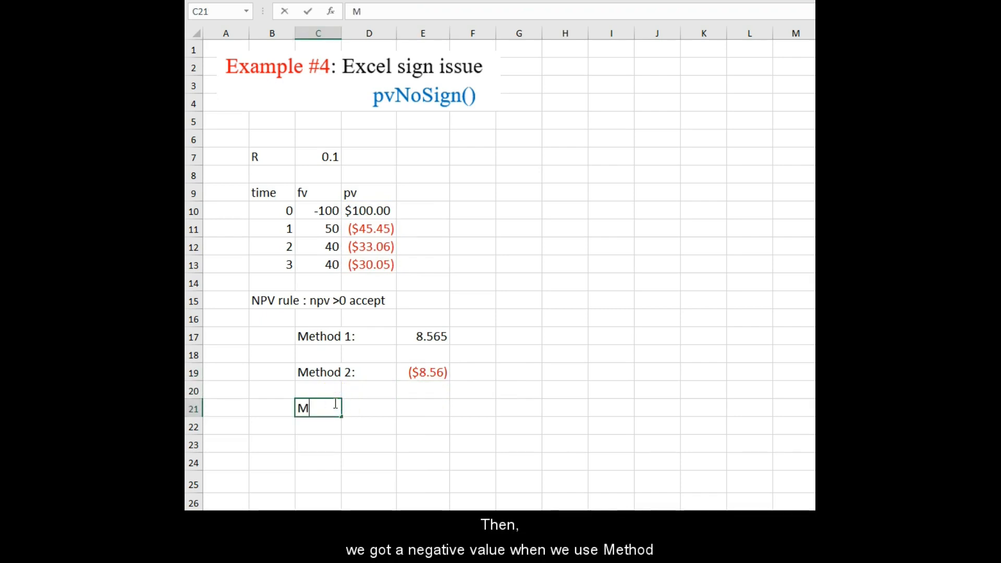
type("ethod 3:")
key("Tab")
key("Tab")
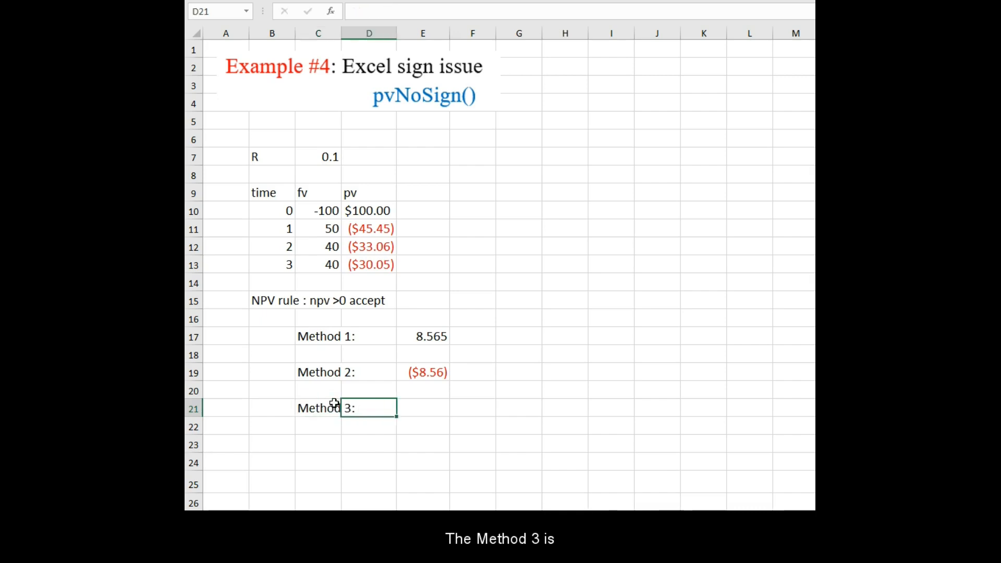
In cell E21, enter =npv(C7,C11:C13)+C10 using Excel's NPV function plus the initial cash flow.
type("=")
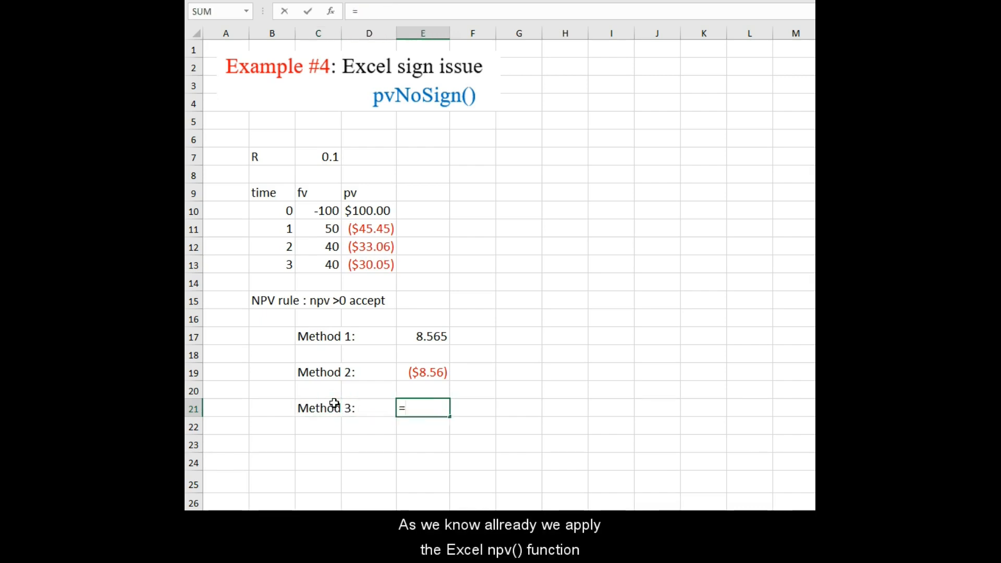
type("npv(")
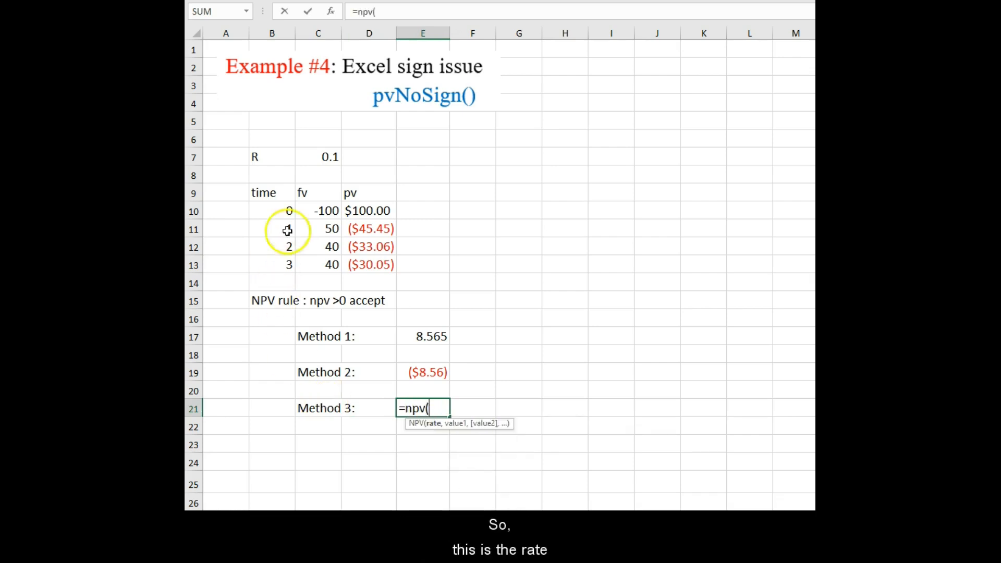
key("BackSpace")
key("BackSpace")
key("BackSpace")
key("BackSpace")
type("npv(")
left_click(331, 155)
type(",")
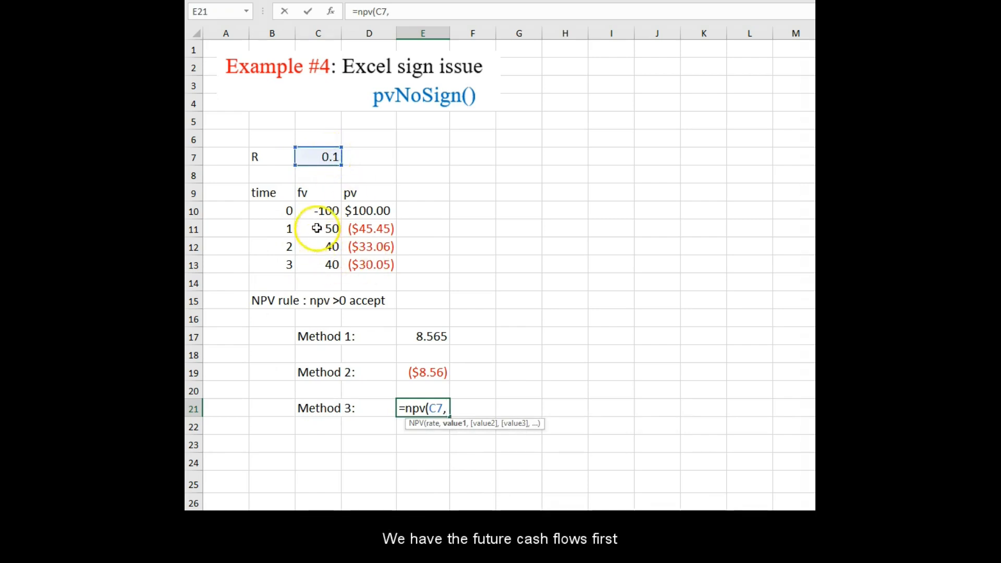
left_click_drag(324, 227, 317, 261)
type(")+")
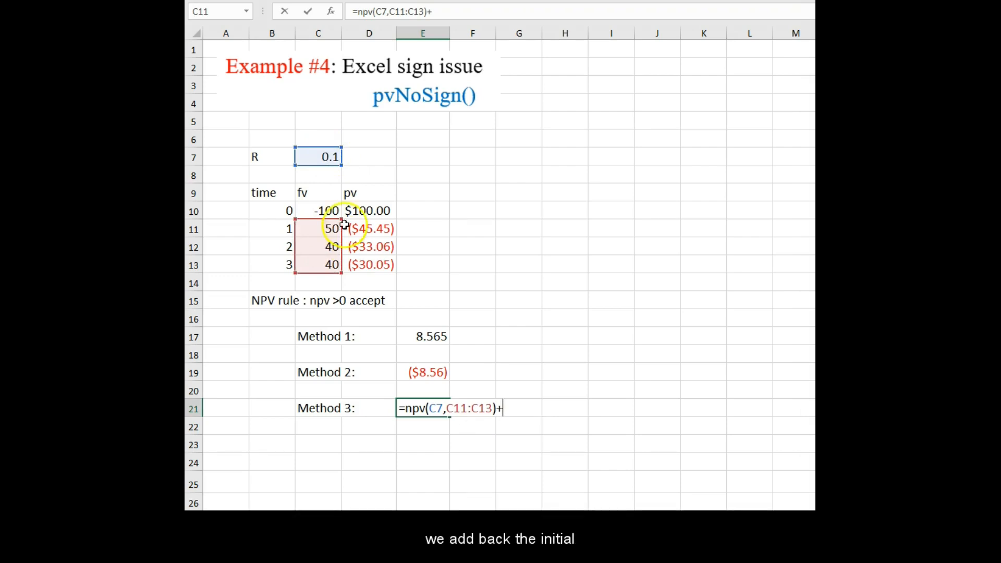
left_click(325, 212)
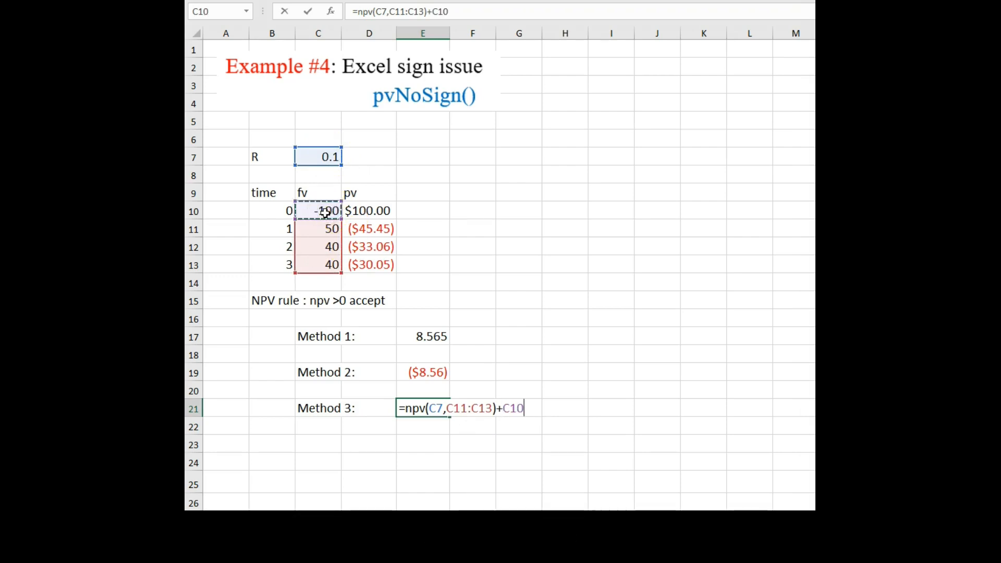
key("Return")
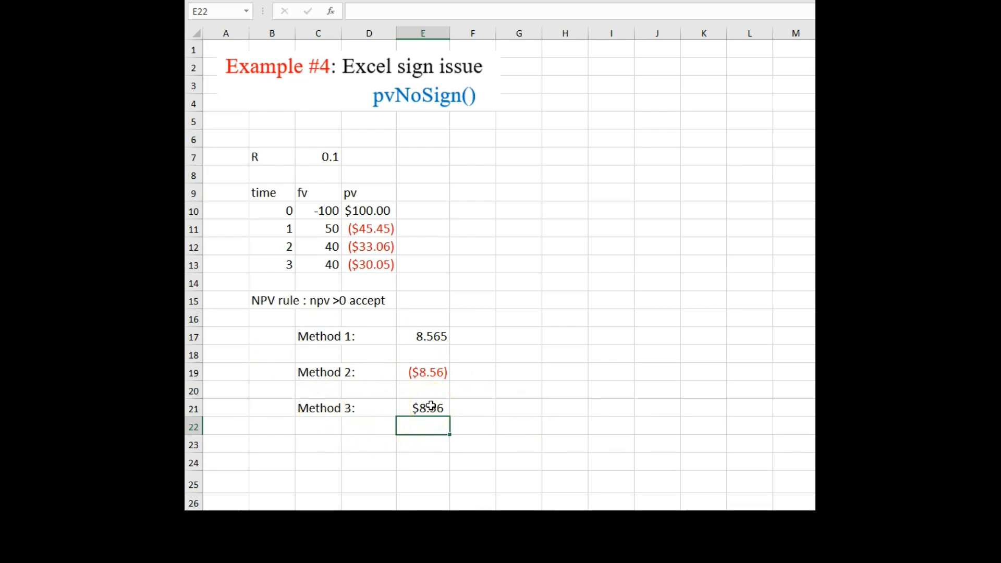
In cell F7, enter =pvNoSignHelp() to display the pvNoSign usage syntax.
left_click_drag(264, 301, 376, 307)
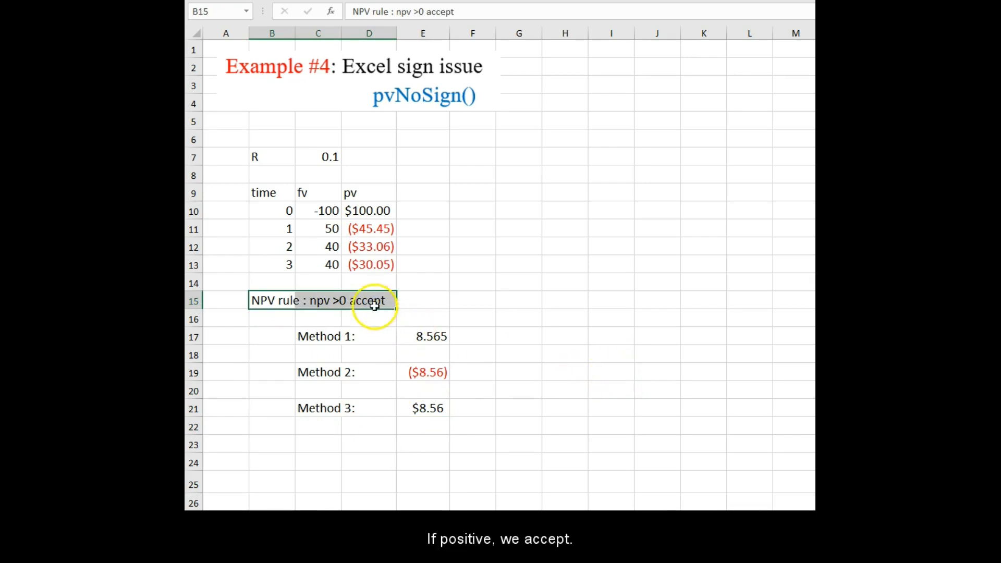
left_click(457, 409)
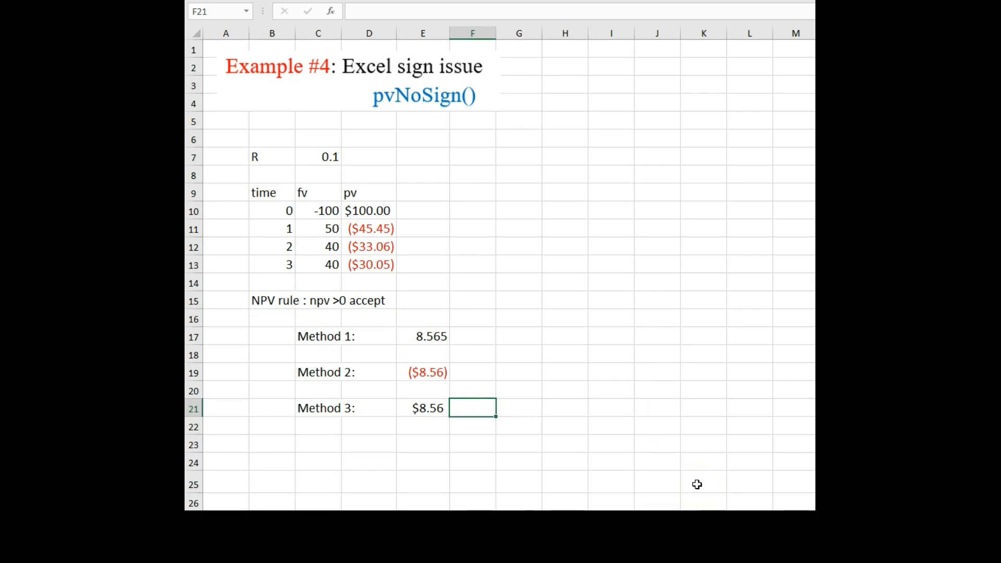
left_click(463, 157)
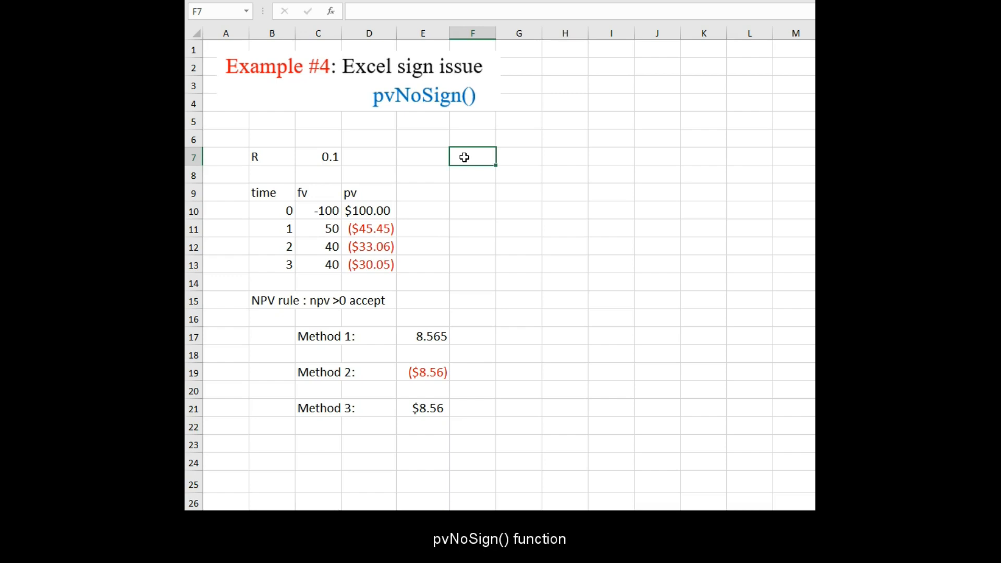
type("=n")
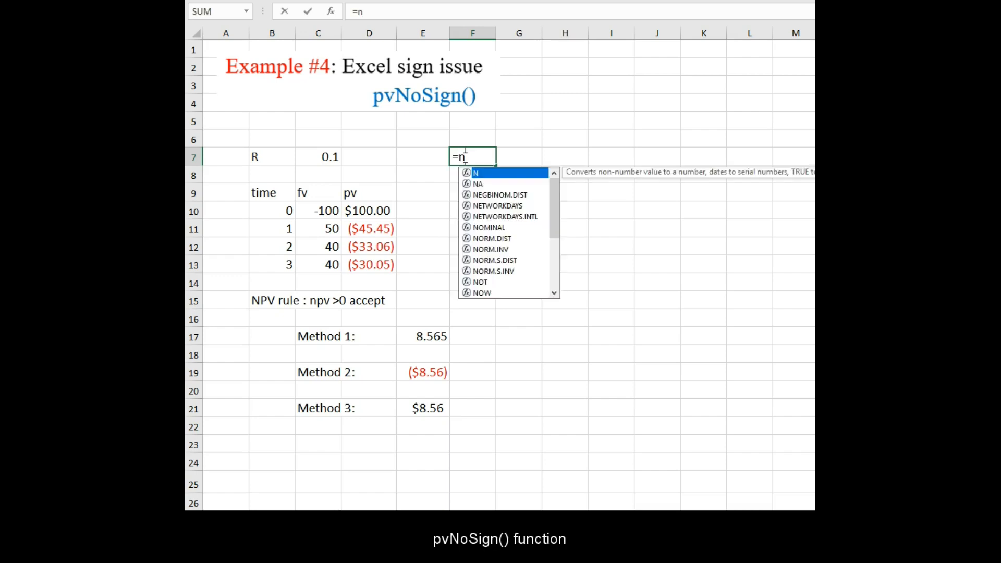
key("BackSpace")
type("pv")
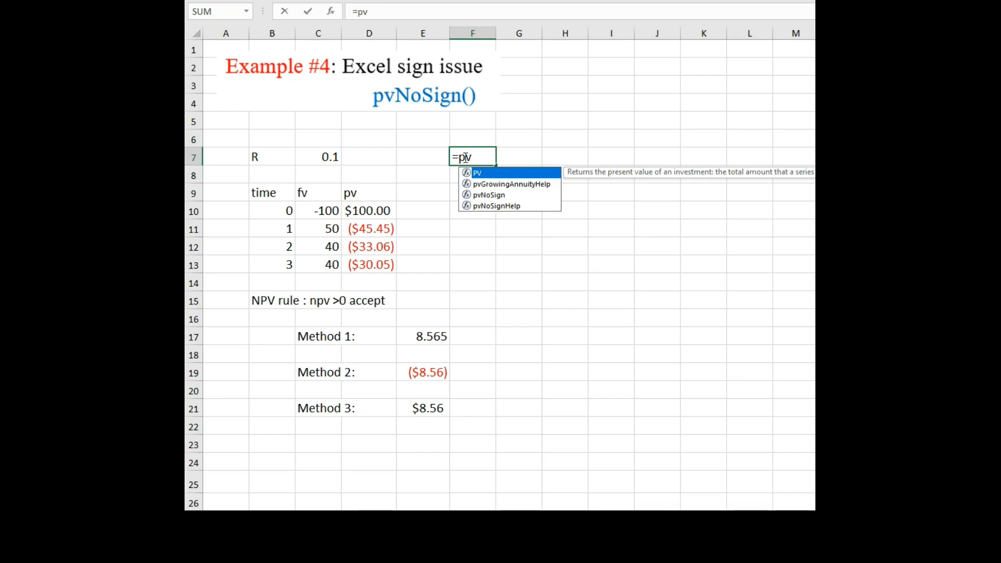
type("Nosig")
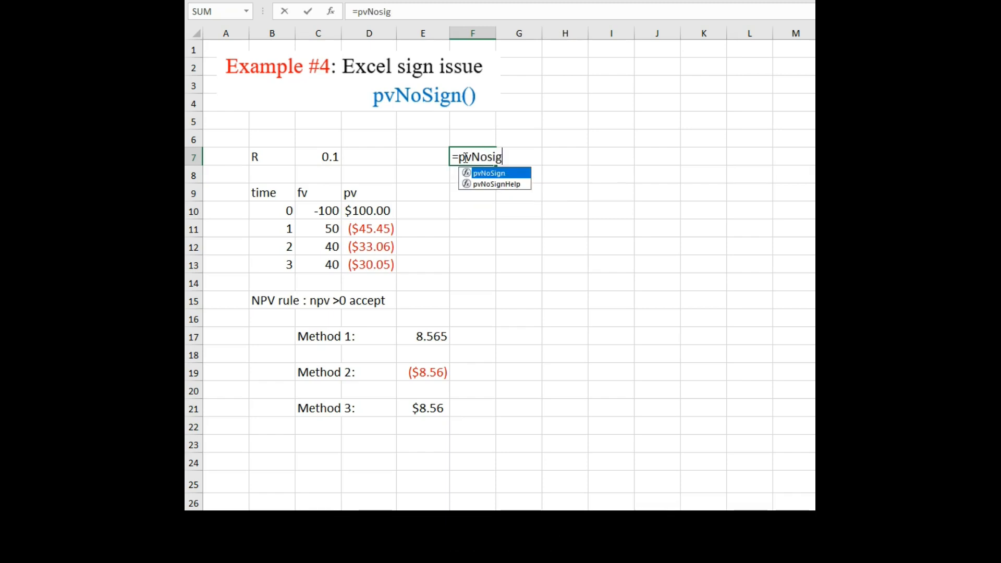
type("n")
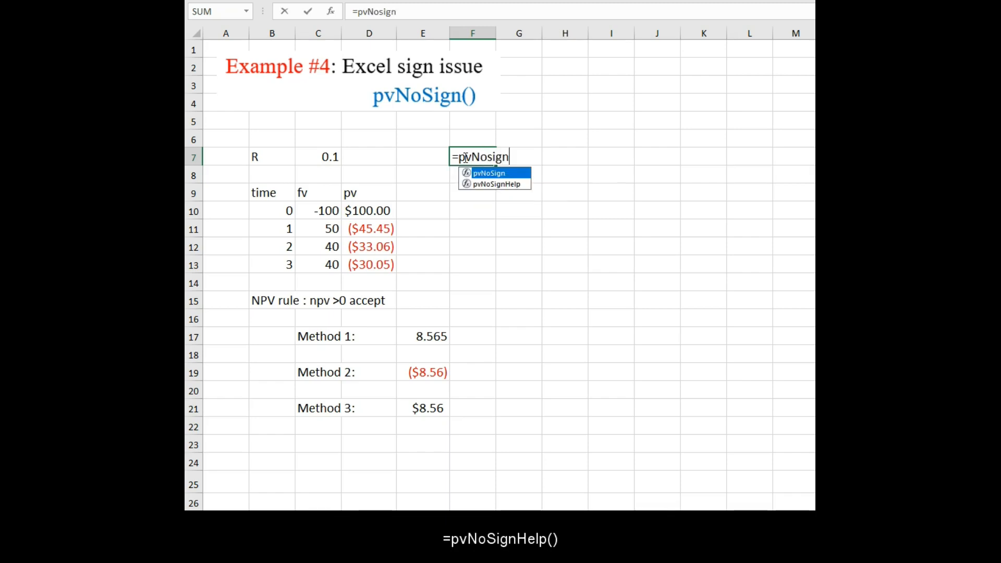
type("help(")
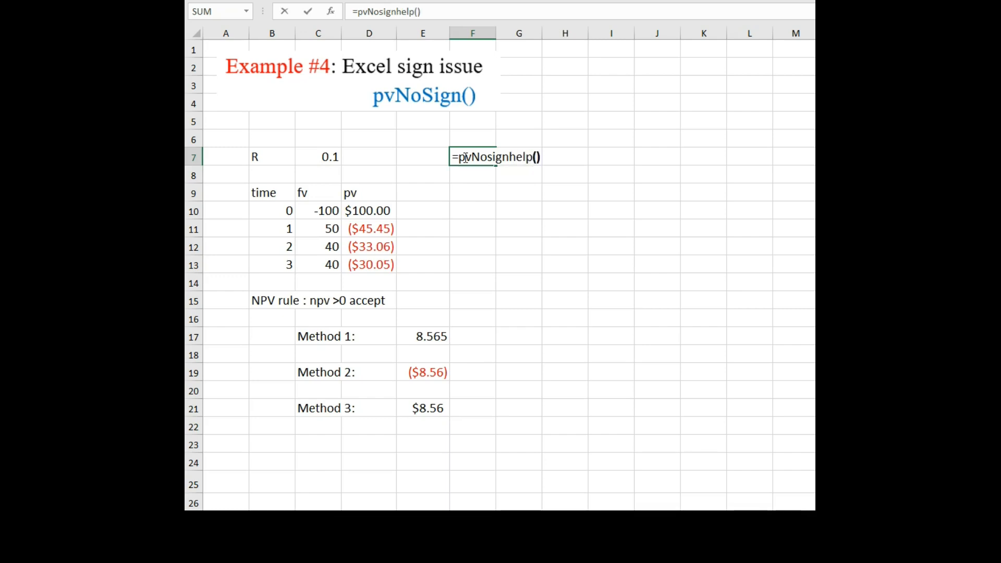
type(")")
key("Return")
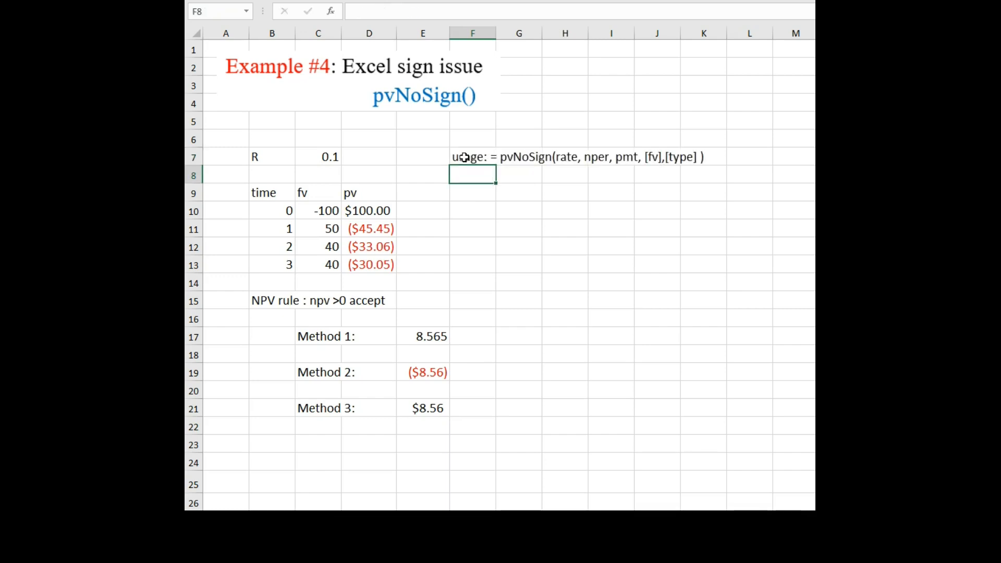
Label cell E9 pv 2.
left_click(432, 193)
type("pv 2")
key("Return")
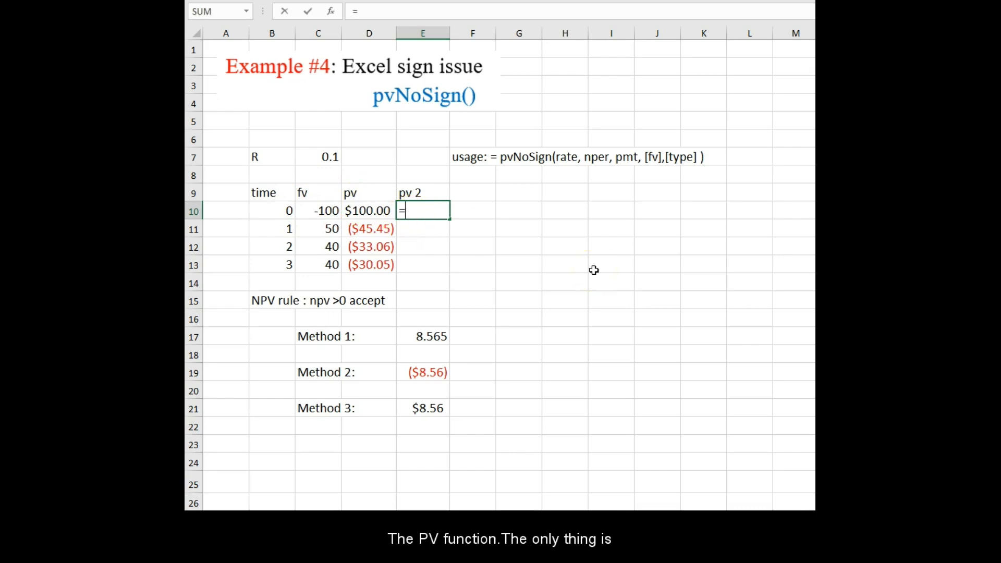
In cell E10, enter =pvNoSign($C$7,B10,0,C10) using the absolute rate, the time period and the future value.
type("pvnosign(")
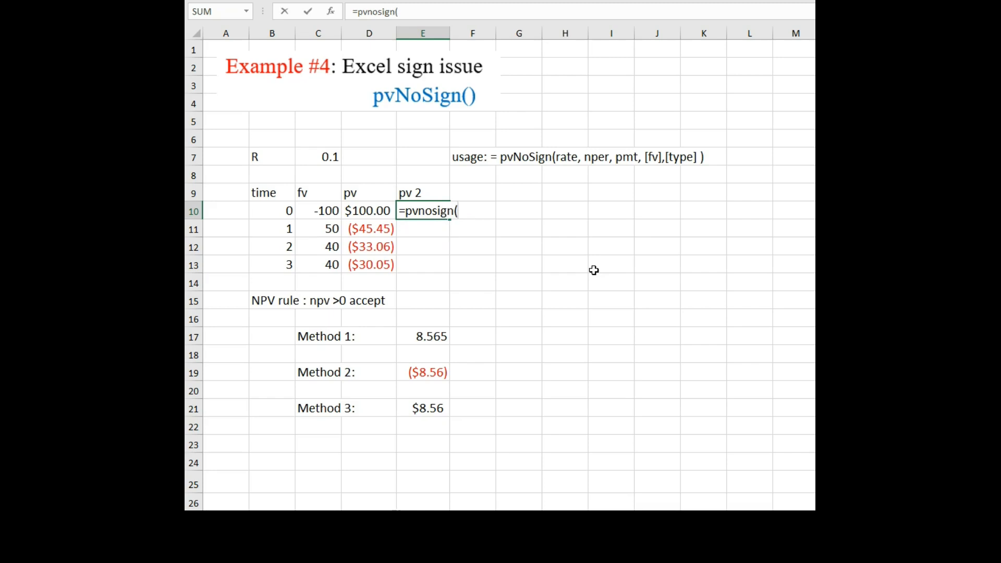
left_click(322, 156)
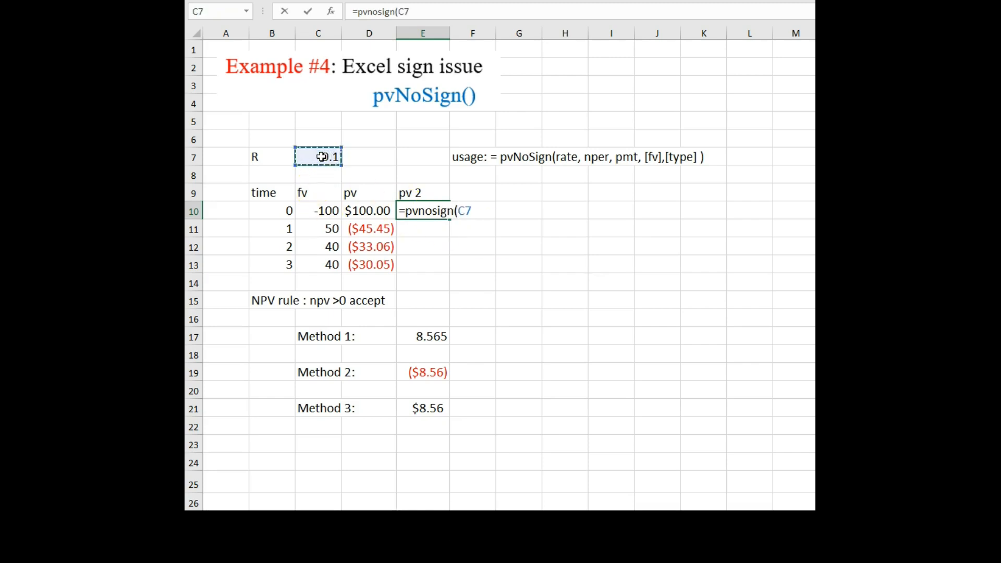
key("F4")
type(",")
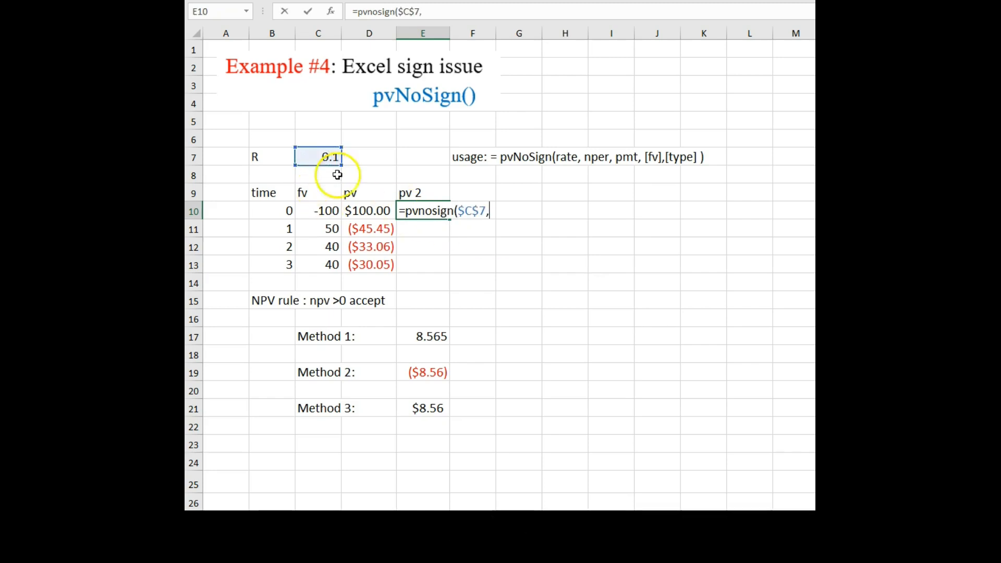
left_click(266, 210)
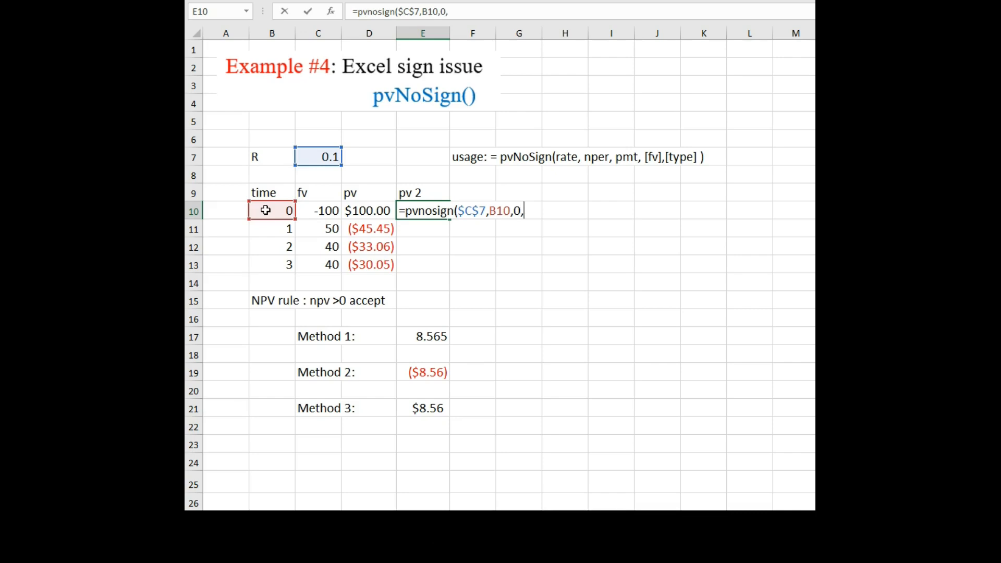
left_click(322, 211)
type(")")
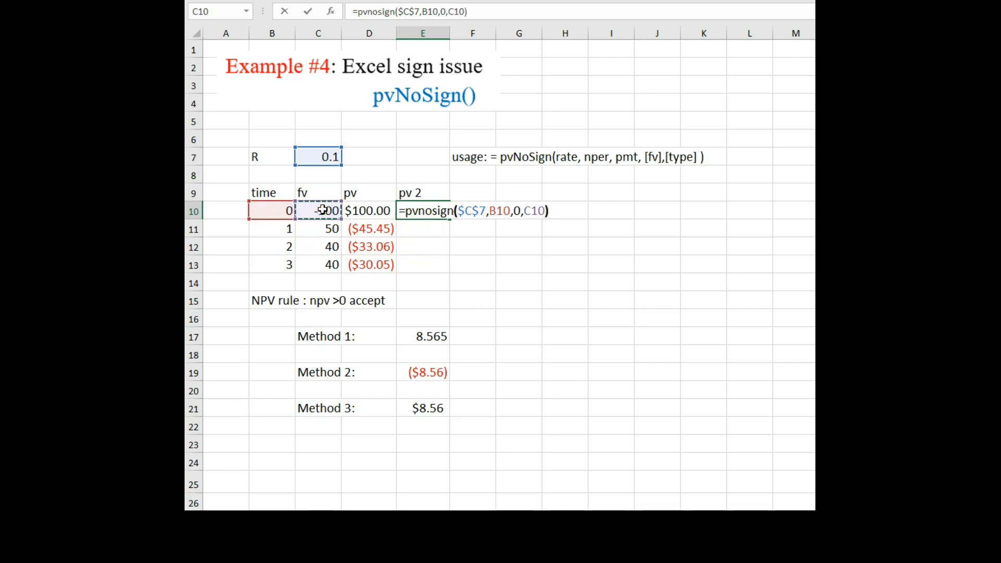
key("Return")
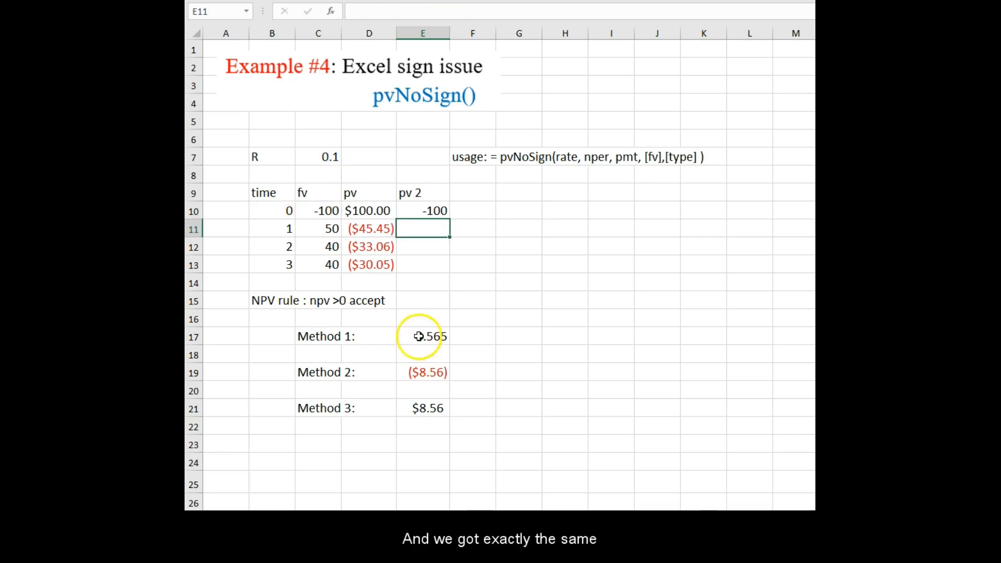
Copy the E10 formula down through E13.
left_click(437, 210)
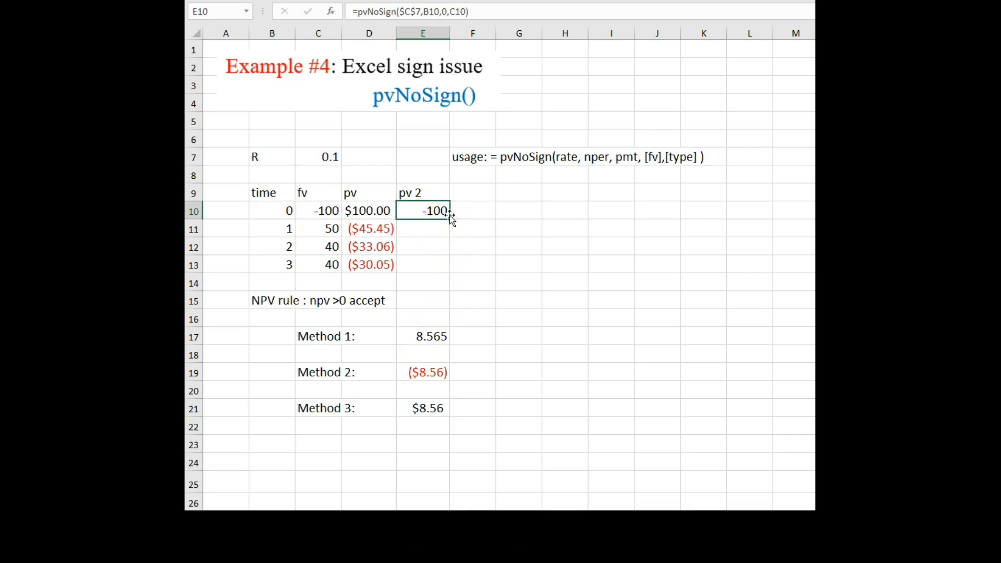
left_click_drag(450, 216, 448, 274)
Label cell C23 Method 4:.
left_click(319, 442)
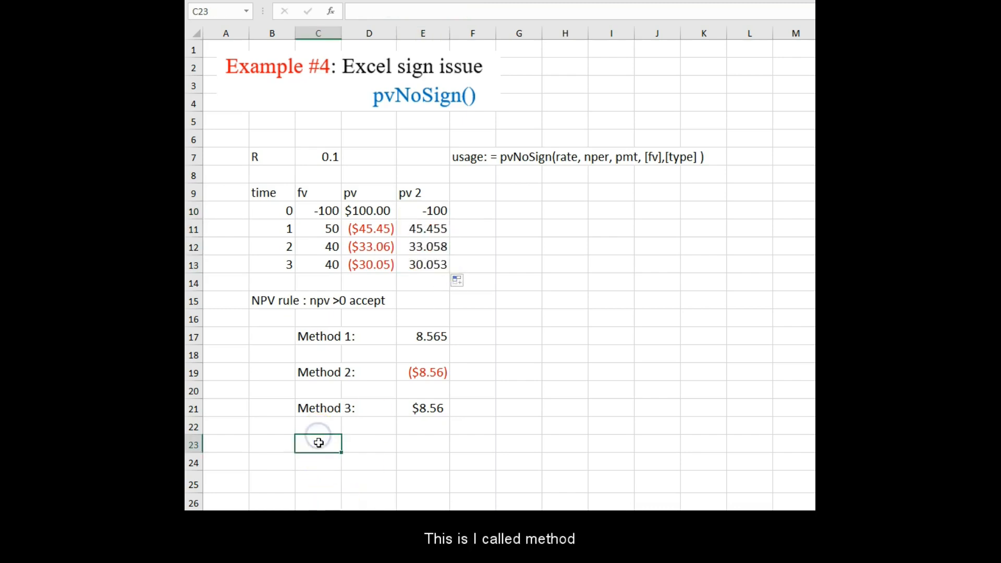
type("Method")
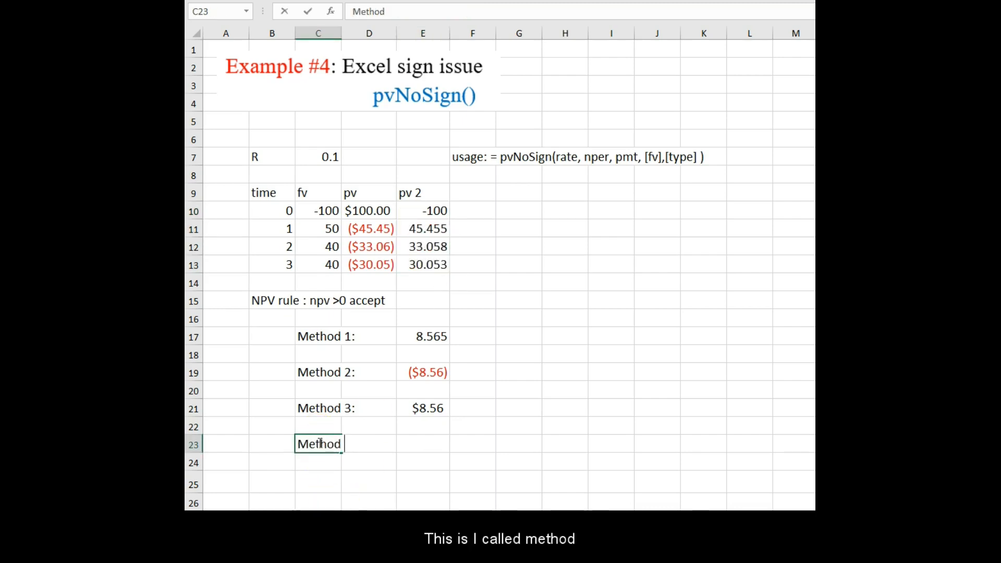
type(" 4:")
In cell E23, enter =sum(E10:E13) to add the pvNoSign present values.
left_click(418, 443)
type("=")
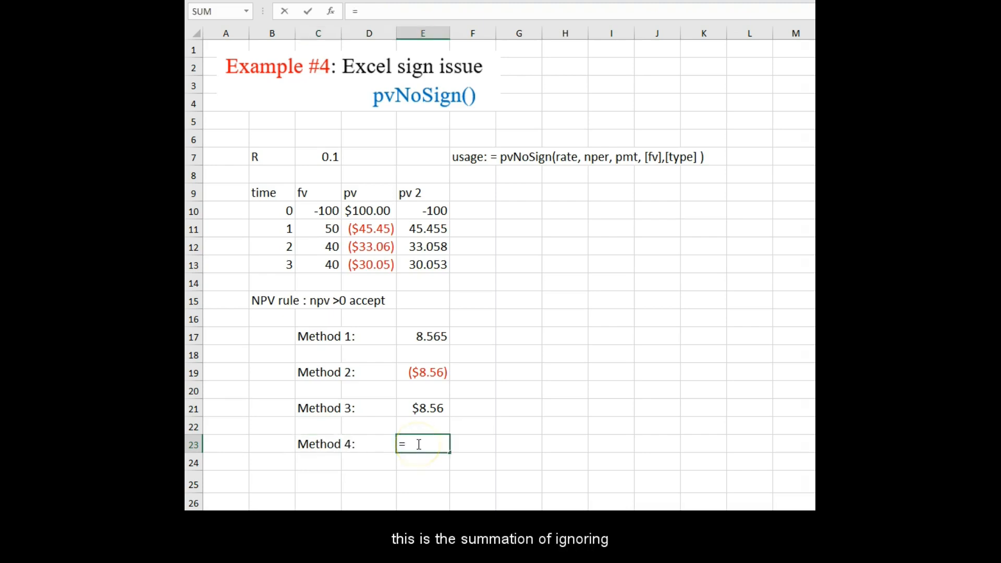
type("sum(")
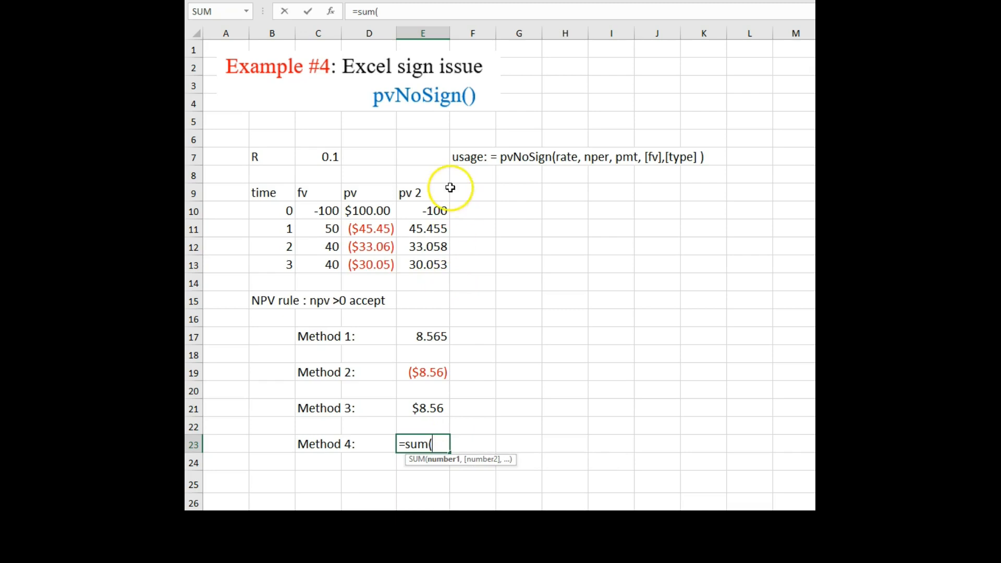
left_click_drag(438, 209, 435, 261)
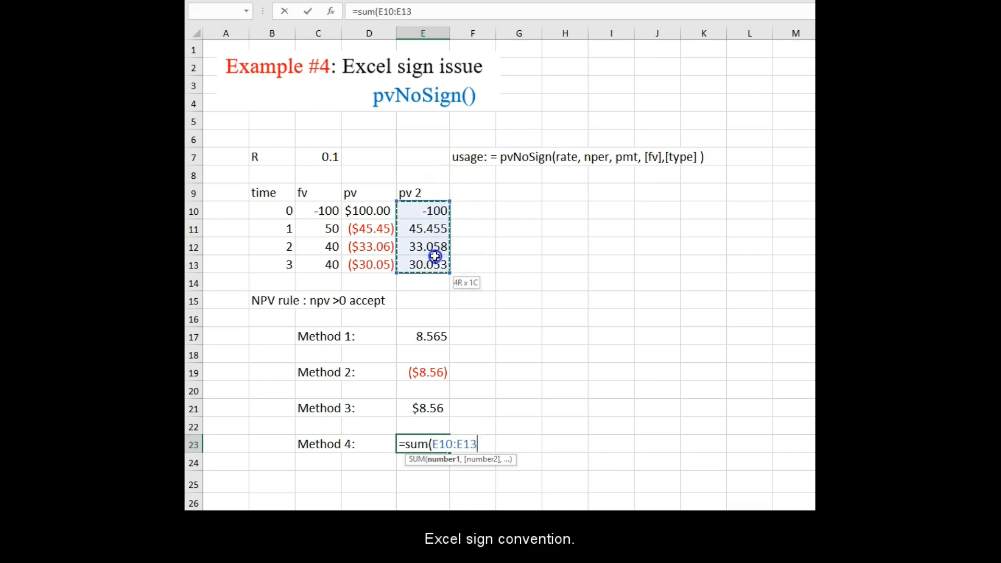
key("Return")
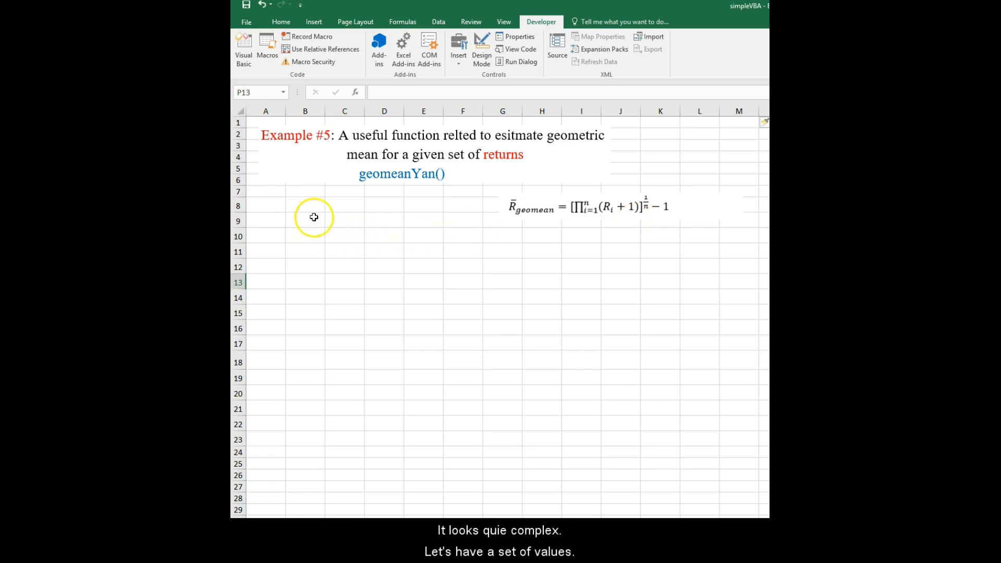
On the Example #5 sheet, enter header R in C9 and returns 0.1, 0.05, -0.03, 0 and 0.07 in C10:C14.
left_click(337, 221)
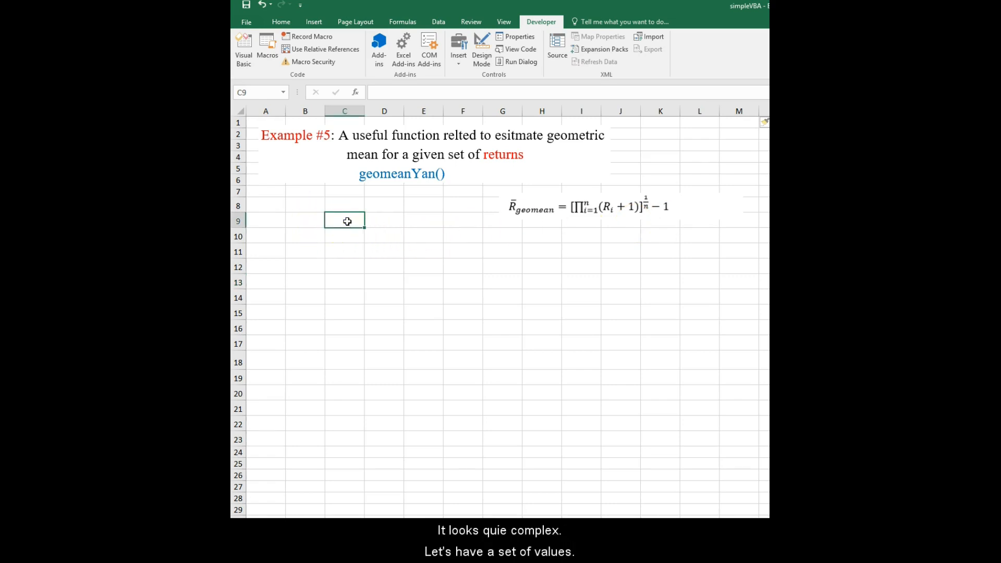
type("R")
key("Return")
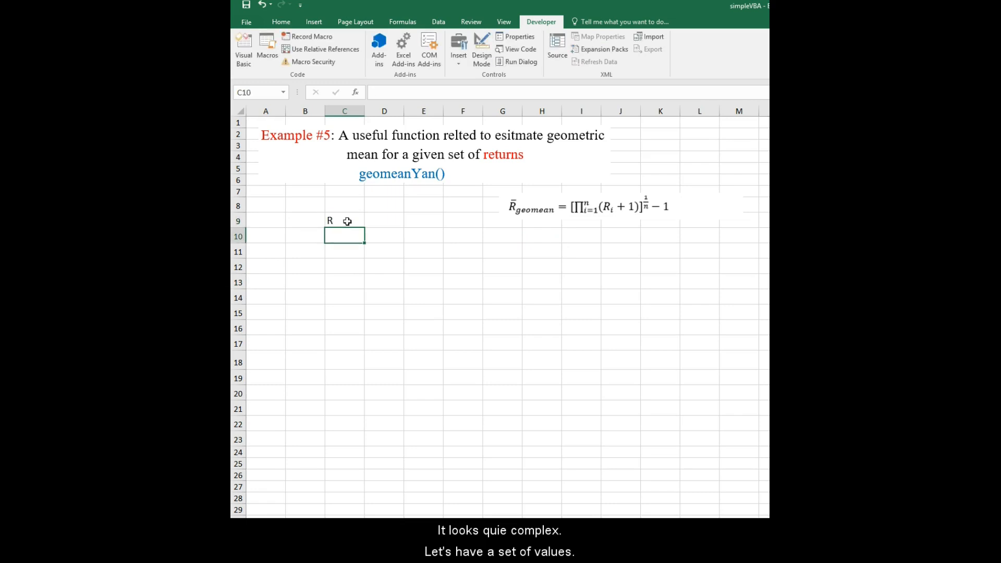
type("0.1")
key("Return")
type("05")
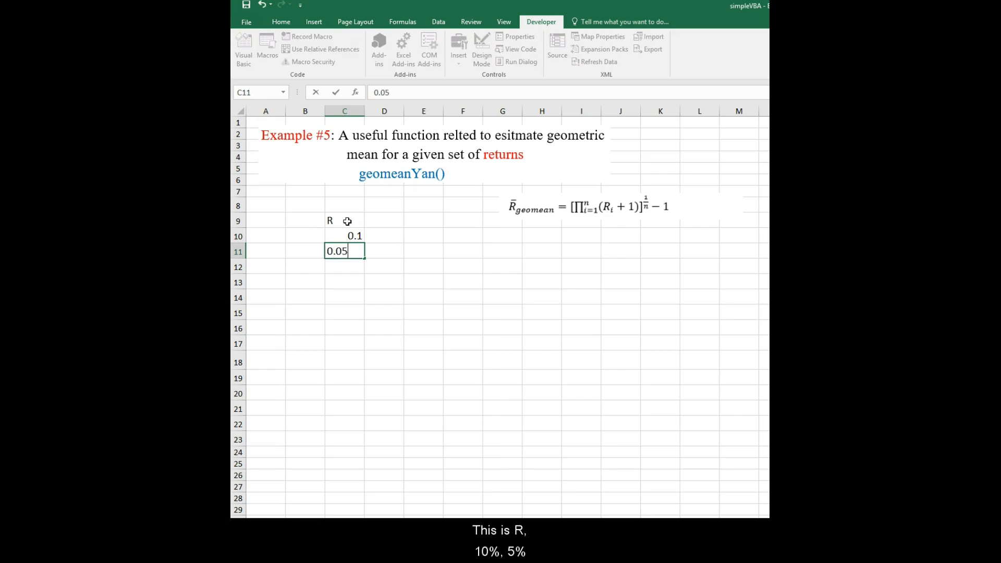
key("Return")
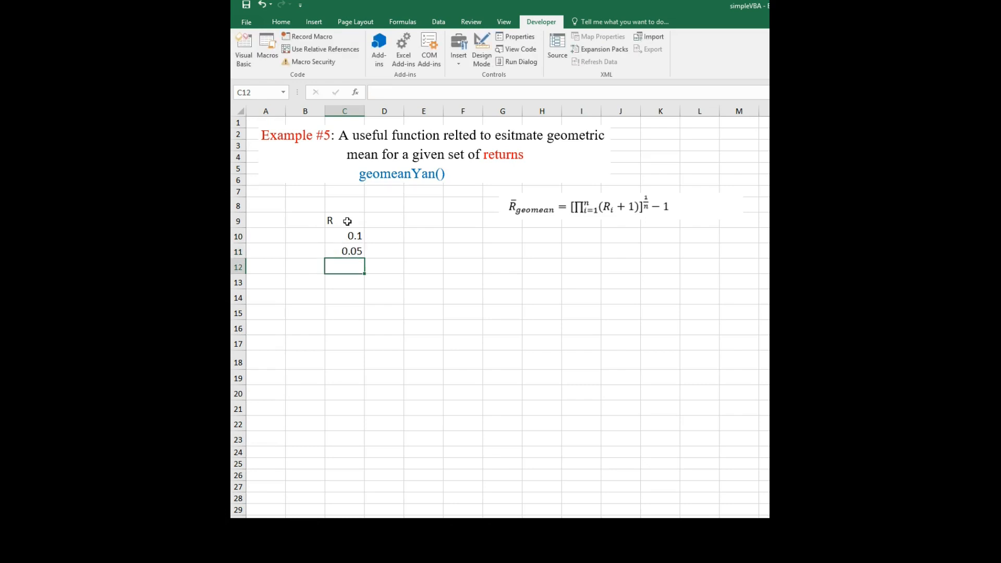
type("-0.")
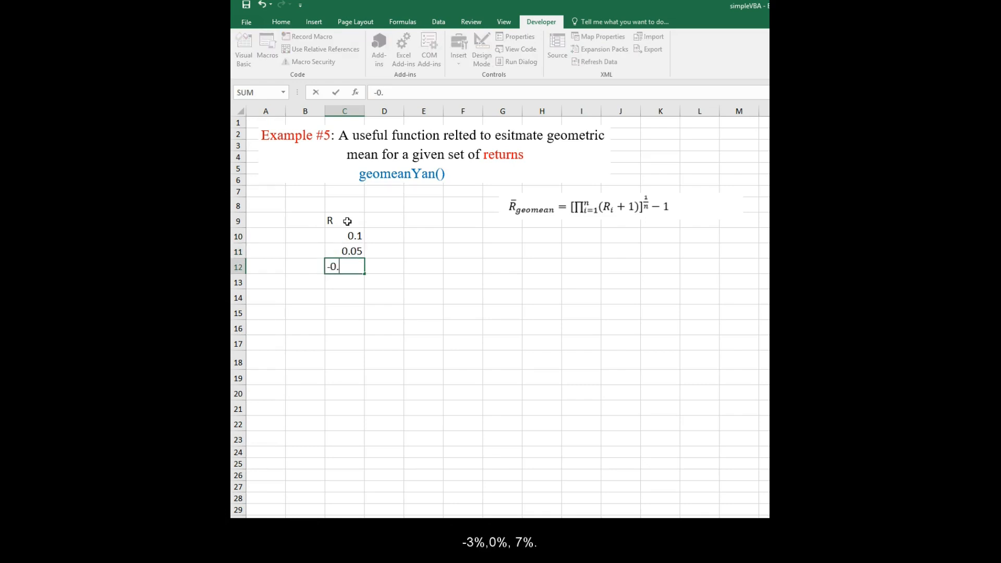
type("03")
key("Return")
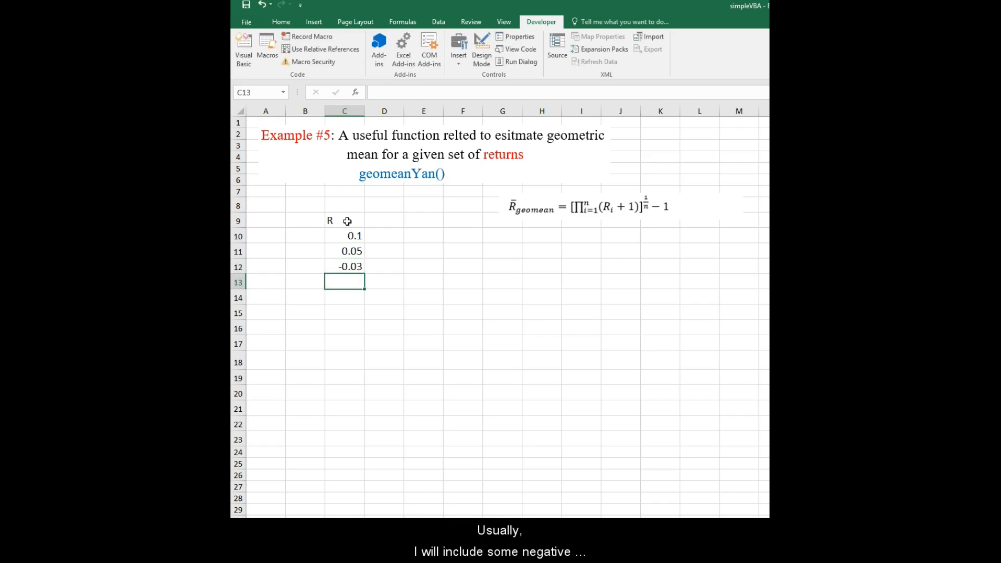
type("0")
key("Return")
type("0.07")
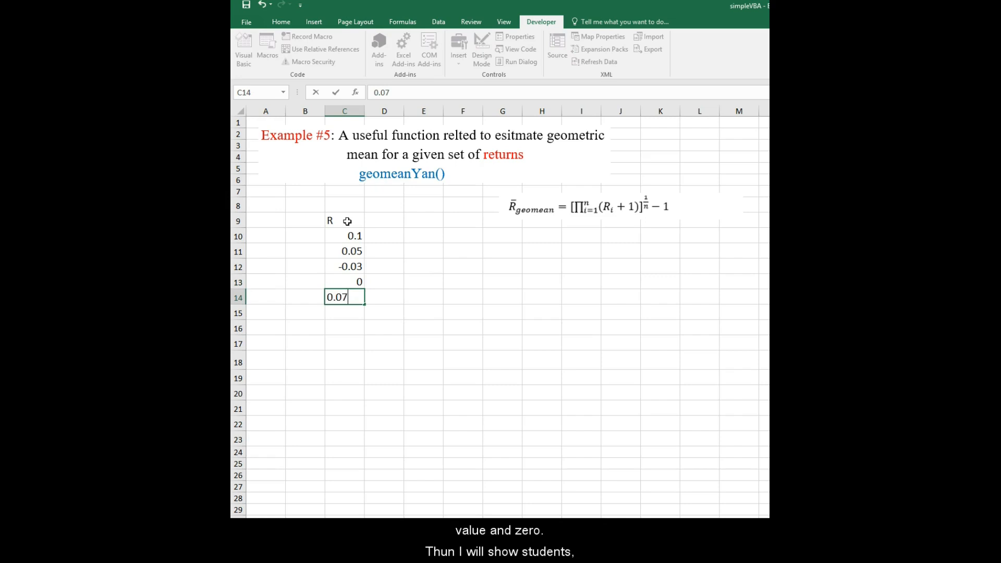
key("Return")
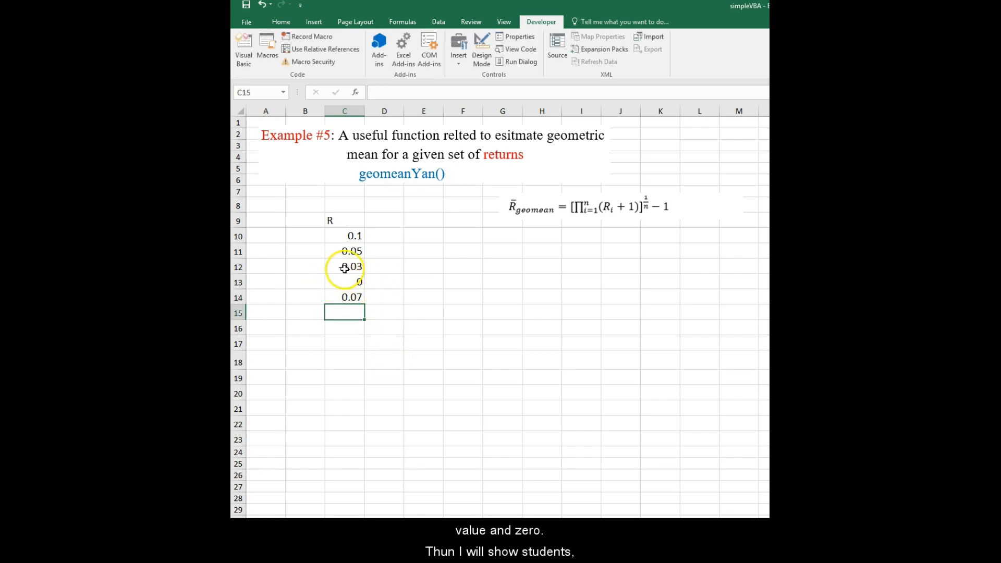
In cell C16, enter =geomean(C10:C14) to apply Excel's GEOMEAN directly to the returns.
left_click(354, 328)
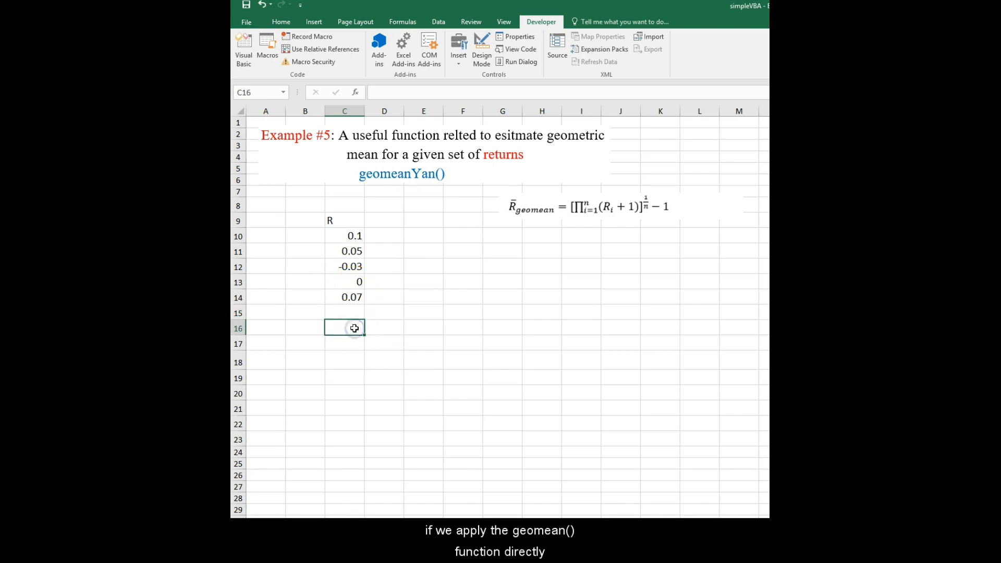
type("=geomean(")
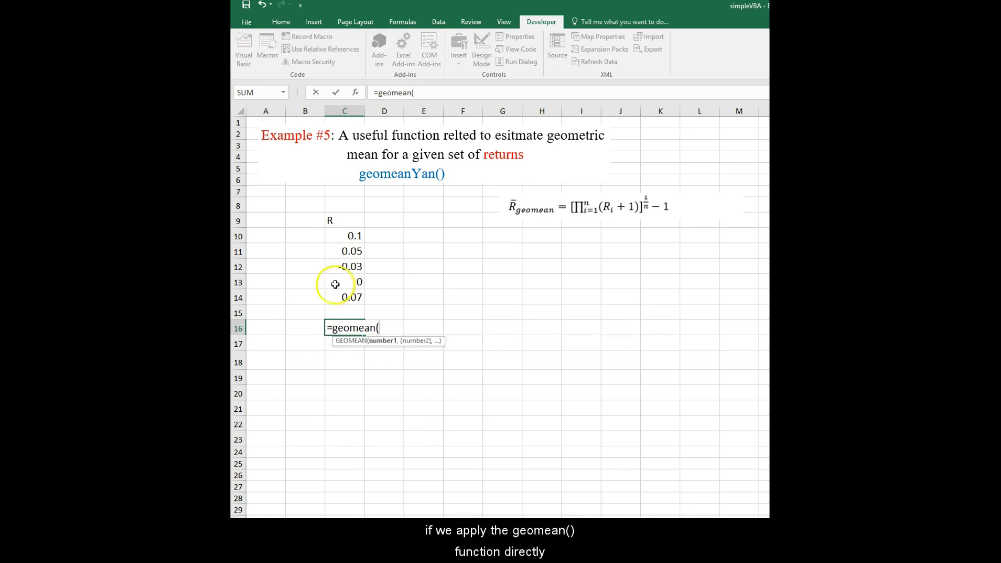
left_click_drag(357, 235, 355, 296)
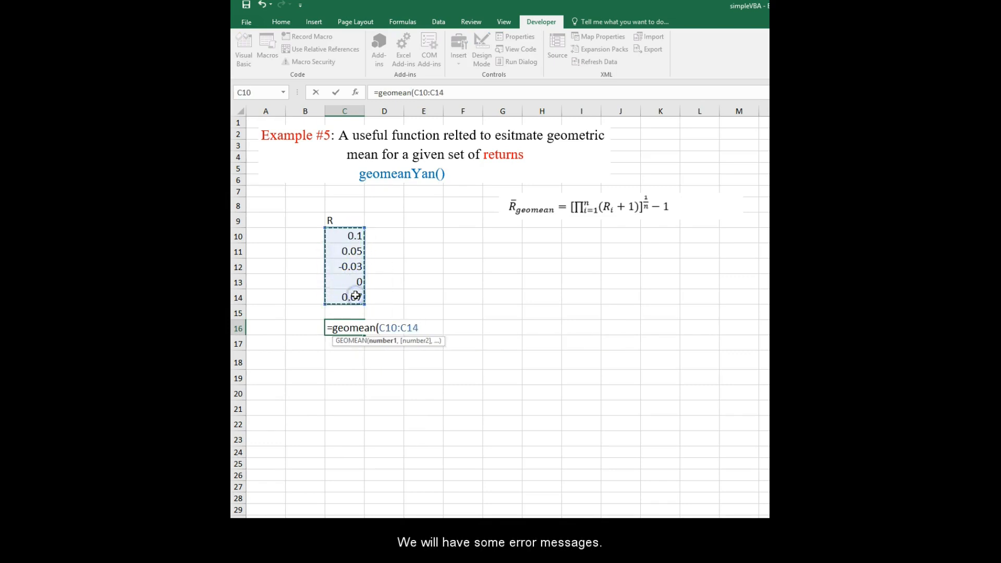
key("Return")
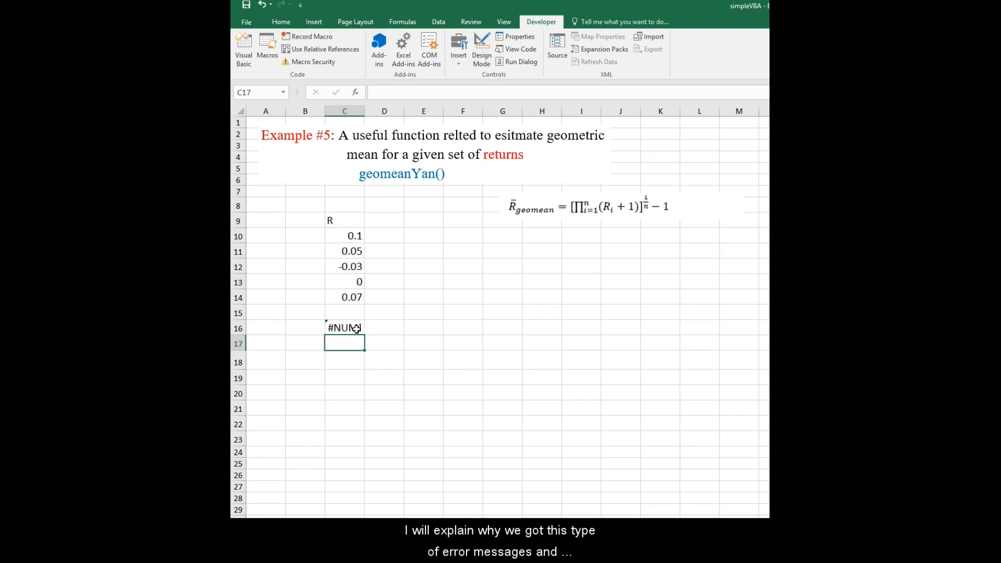
Enter the header 1+R in cell D9.
left_click(391, 218)
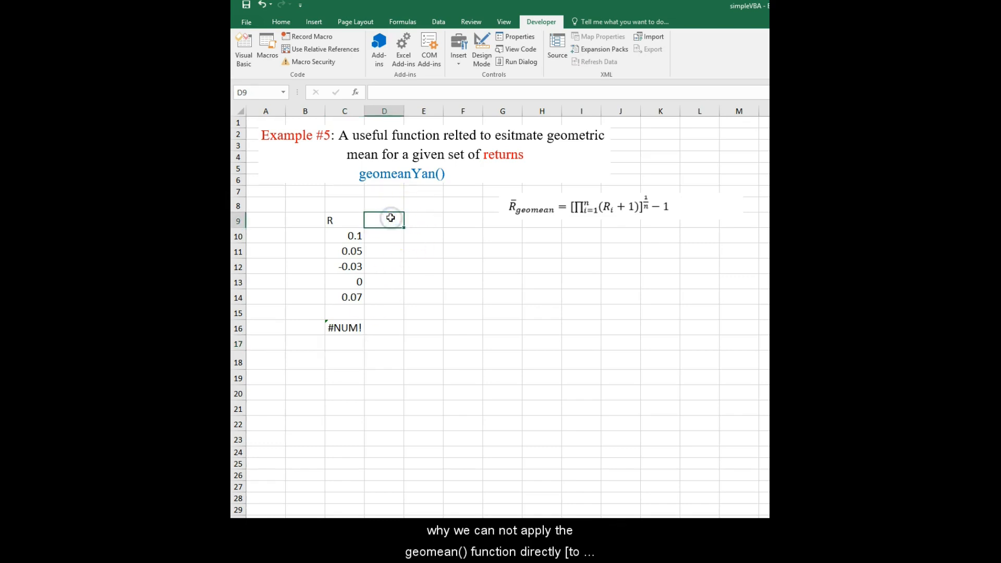
type("1")
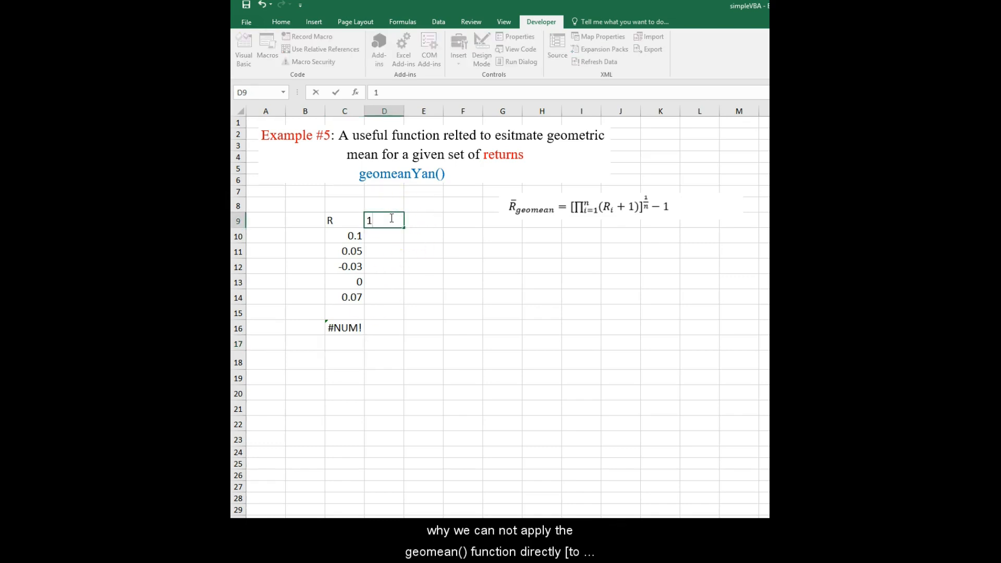
type("+R")
key("Return")
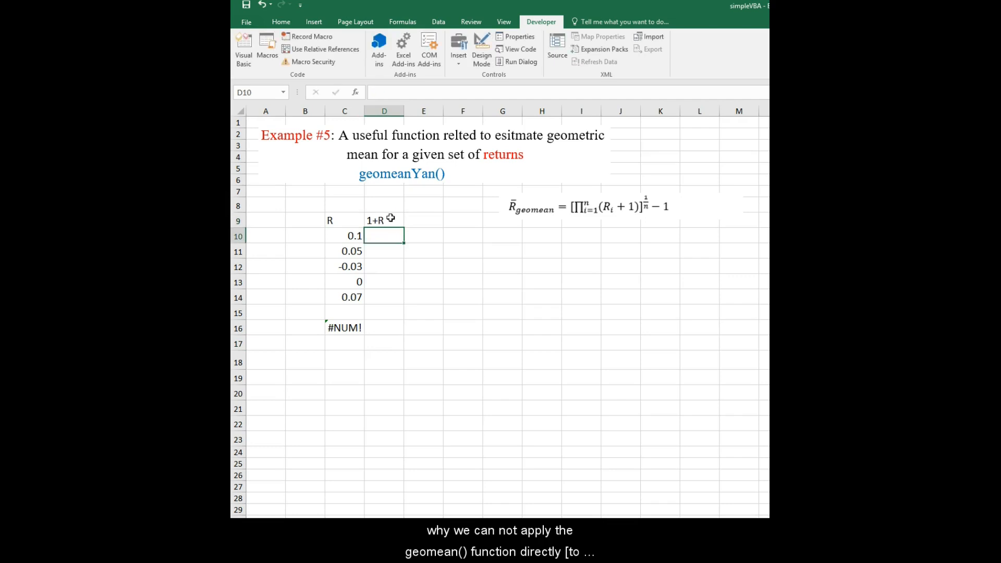
In D10, enter =C10+1 and fill it down through D14 to compute 1+R for each return.
type("=")
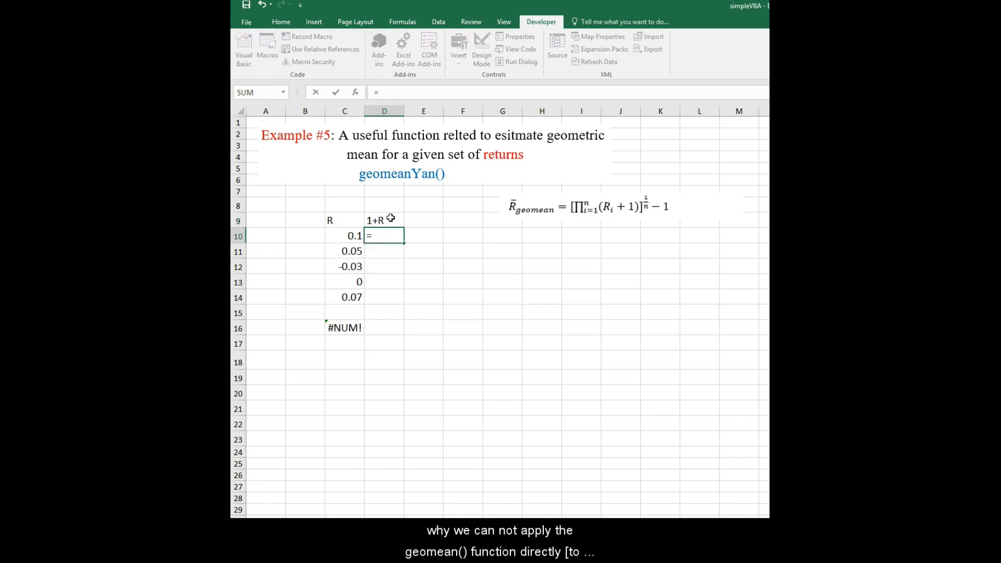
left_click(344, 237)
type("+1")
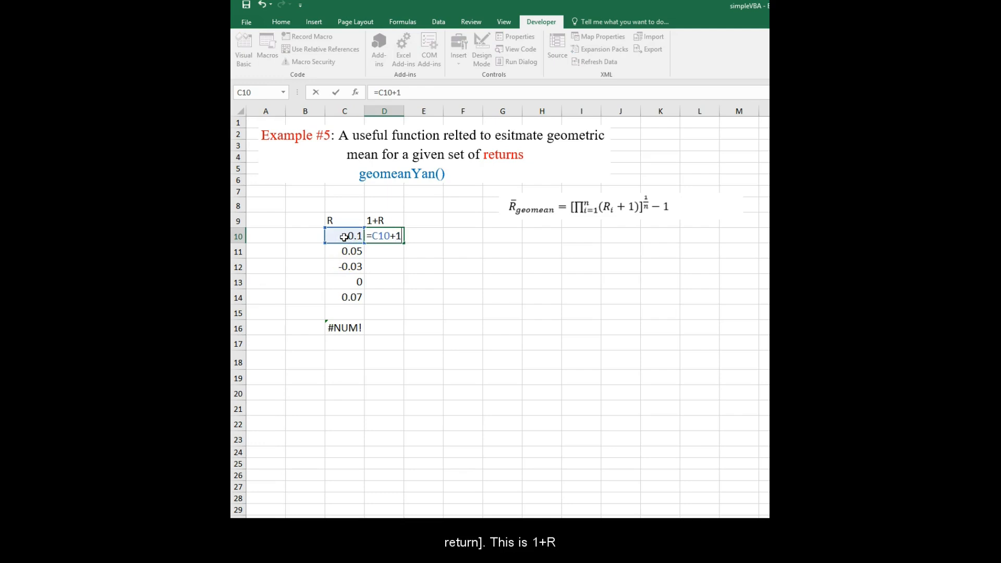
key("Return")
left_click(392, 235)
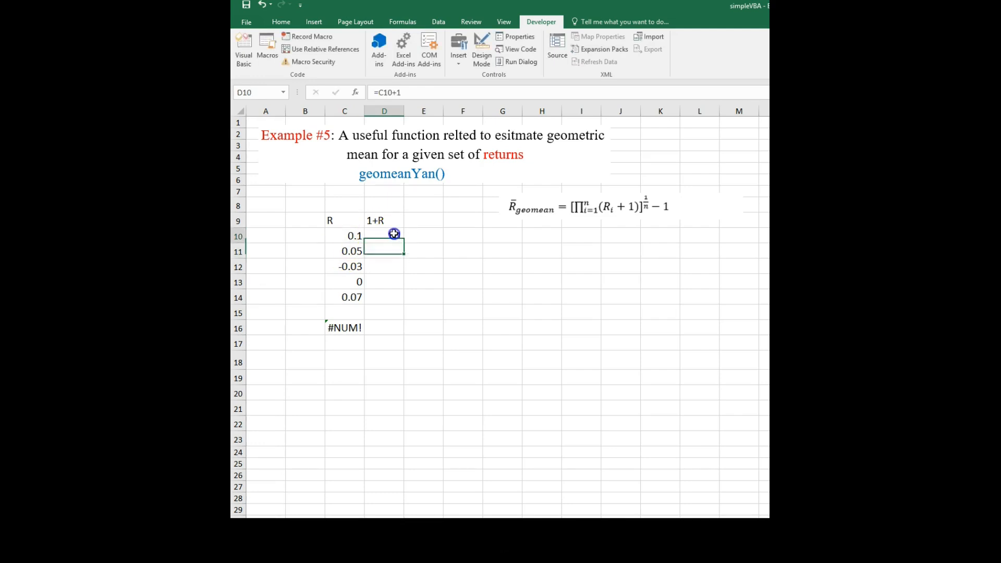
left_click_drag(404, 243, 400, 304)
In cell D16, enter =geomean(D10:D14)-1 to get the geometric mean return.
left_click(384, 327)
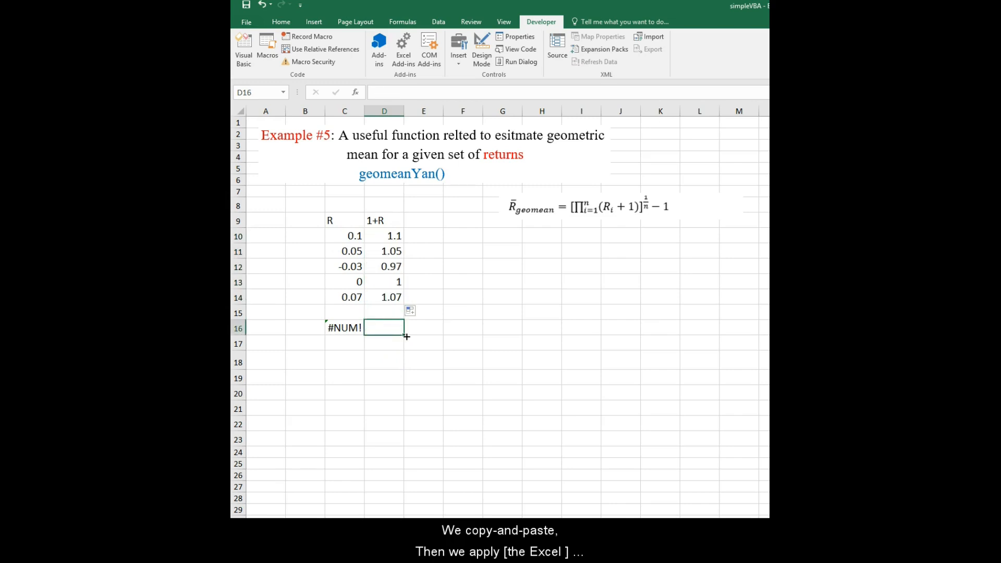
type("=ge")
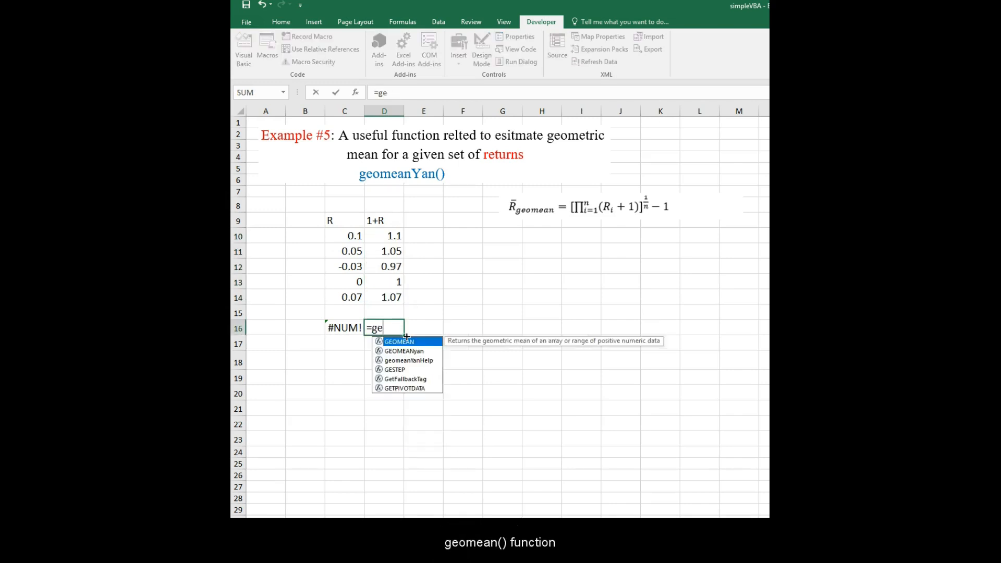
type("omean")
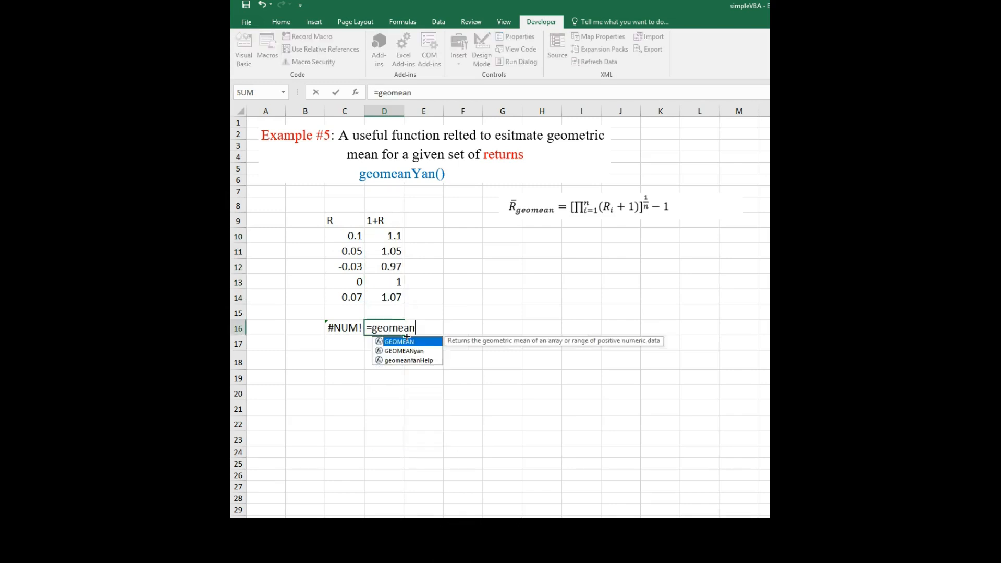
type("(")
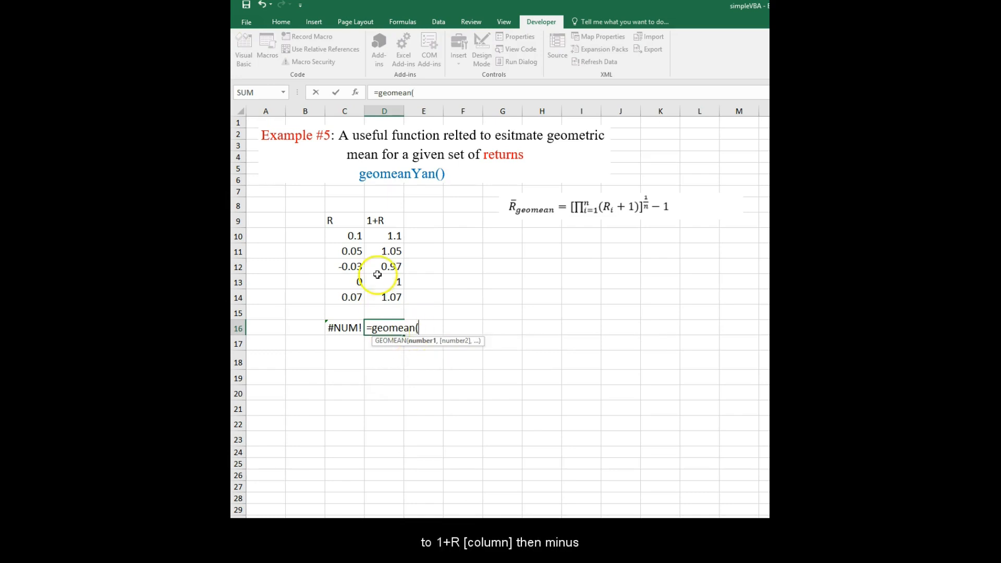
left_click_drag(387, 236, 389, 291)
type(")-1")
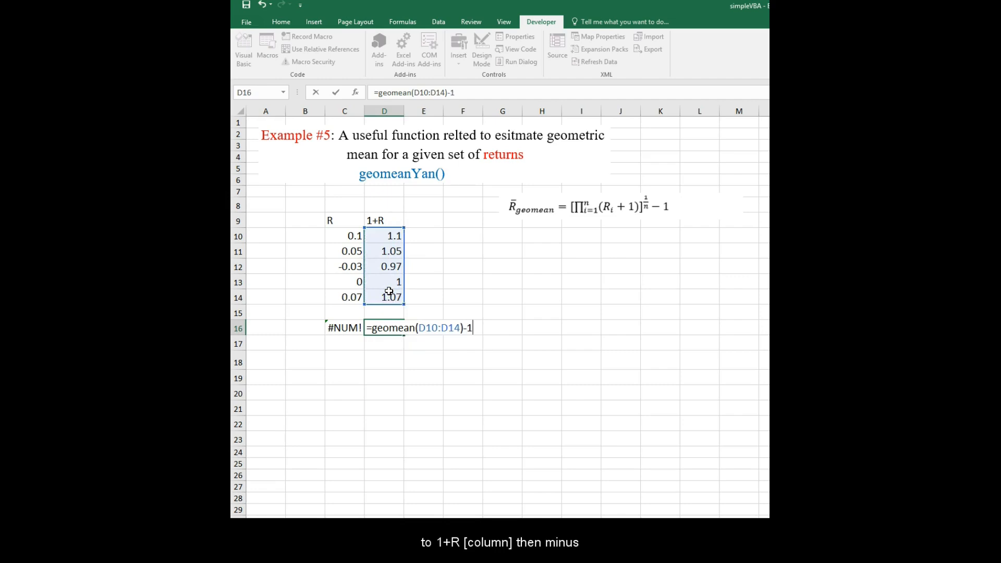
key("Return")
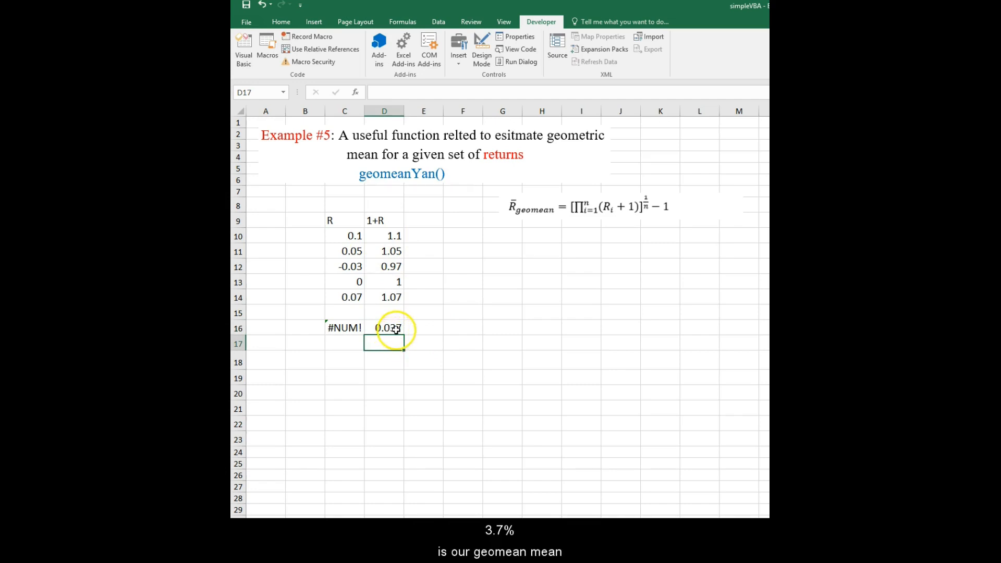
In cell F16, enter =geomeanYanHelp() to display the custom function's usage.
left_click(468, 331)
type("=")
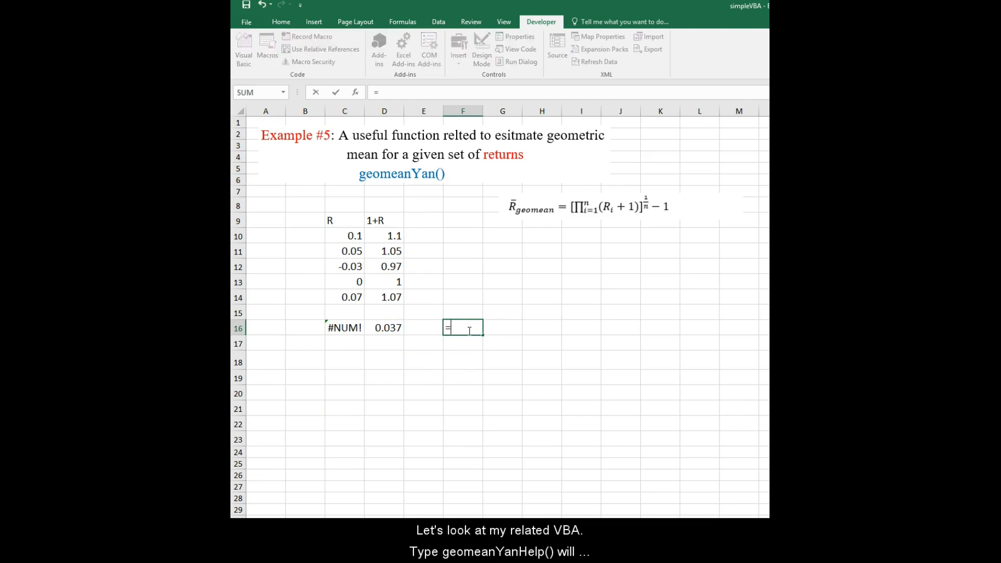
type("ge")
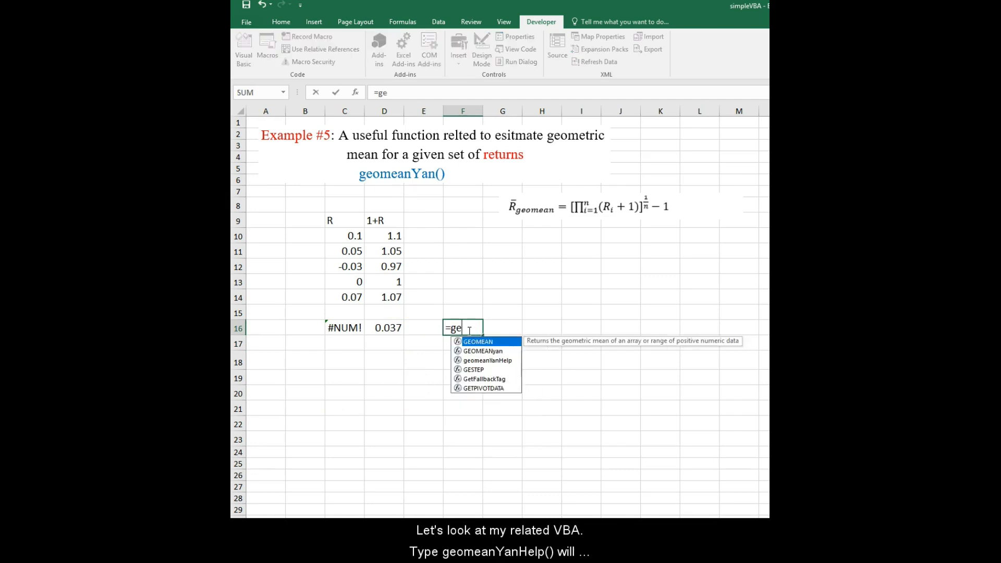
type("omeanYanHe")
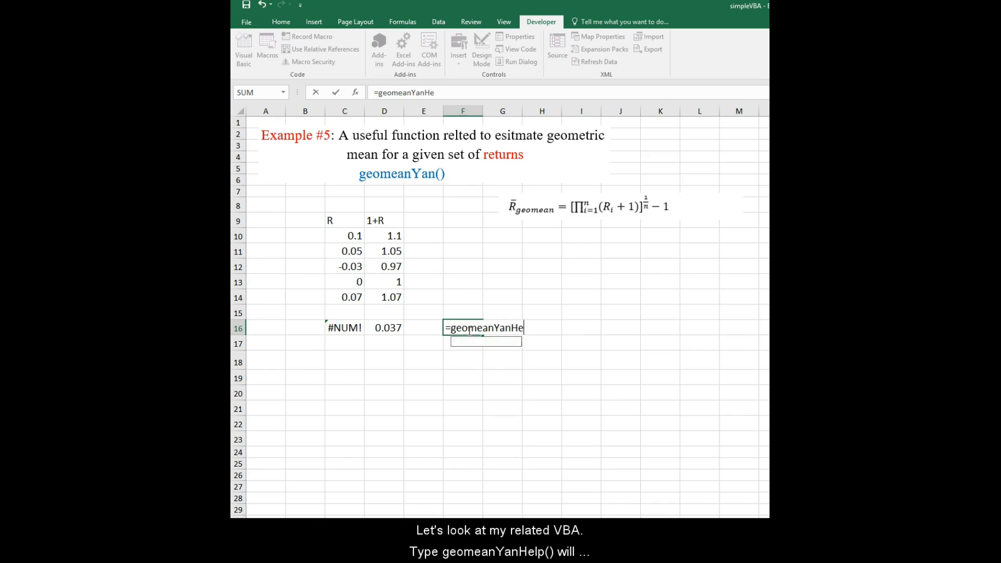
type("lp()")
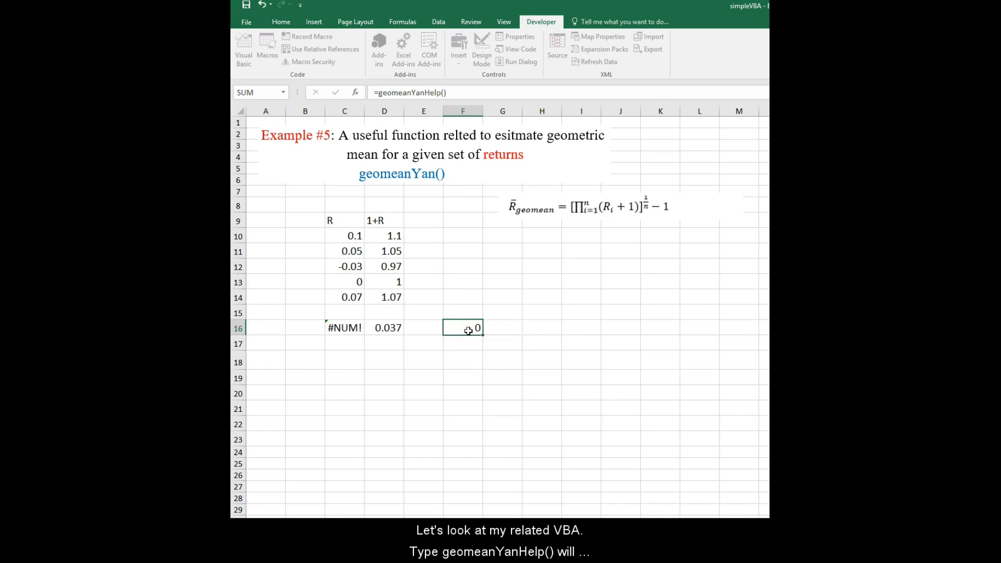
key("Return")
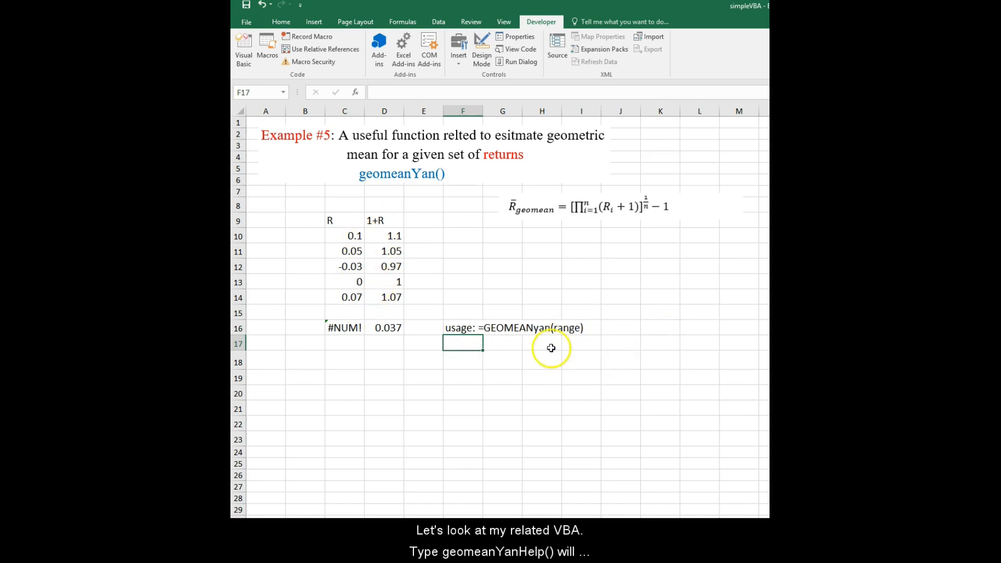
In cell F18, enter =geomeanYan(C10:C14) to compute the geometric mean directly from the returns.
left_click(469, 359)
type("=ge")
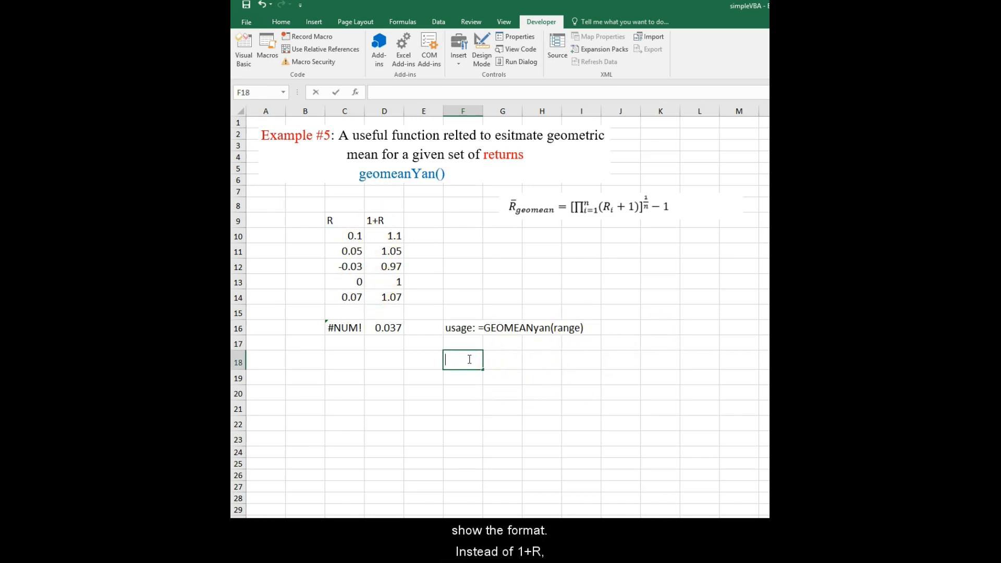
type("omeanYan")
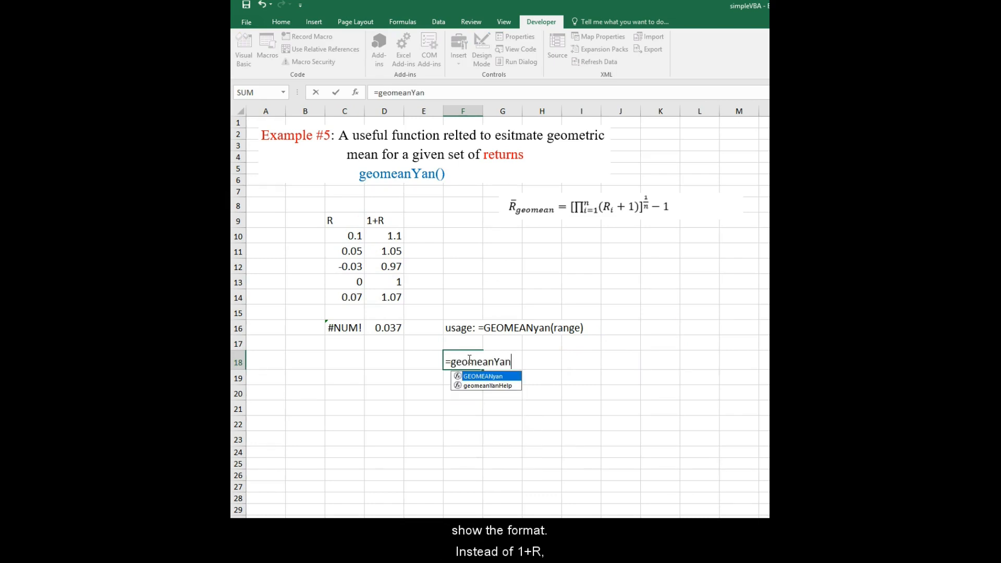
type("(")
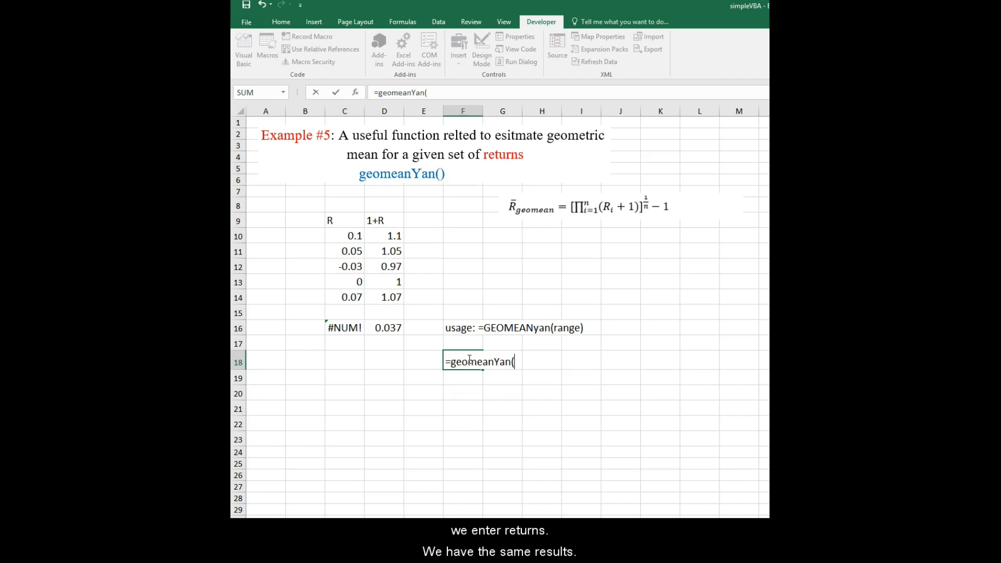
left_click(346, 235)
left_click_drag(346, 236, 348, 297)
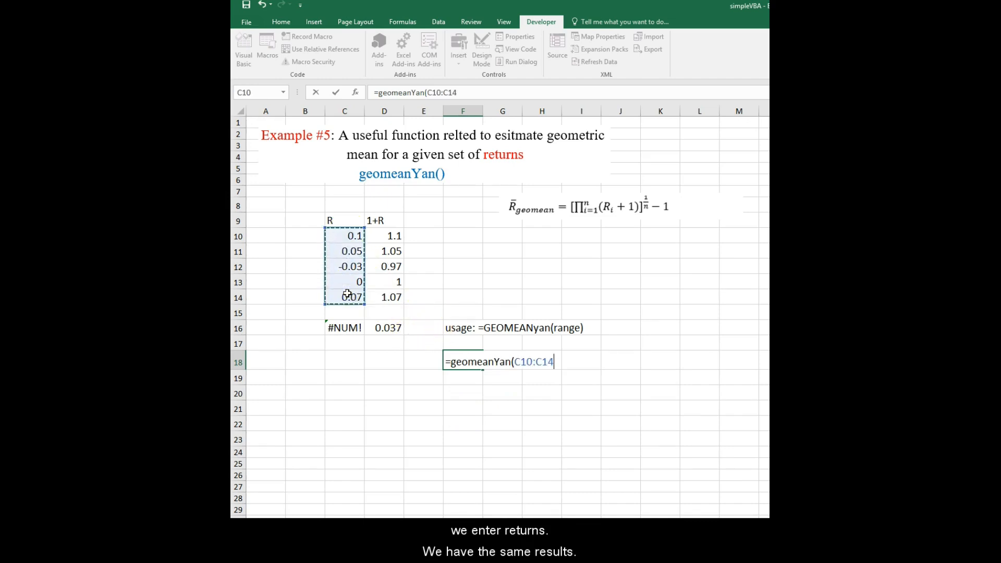
key("Return")
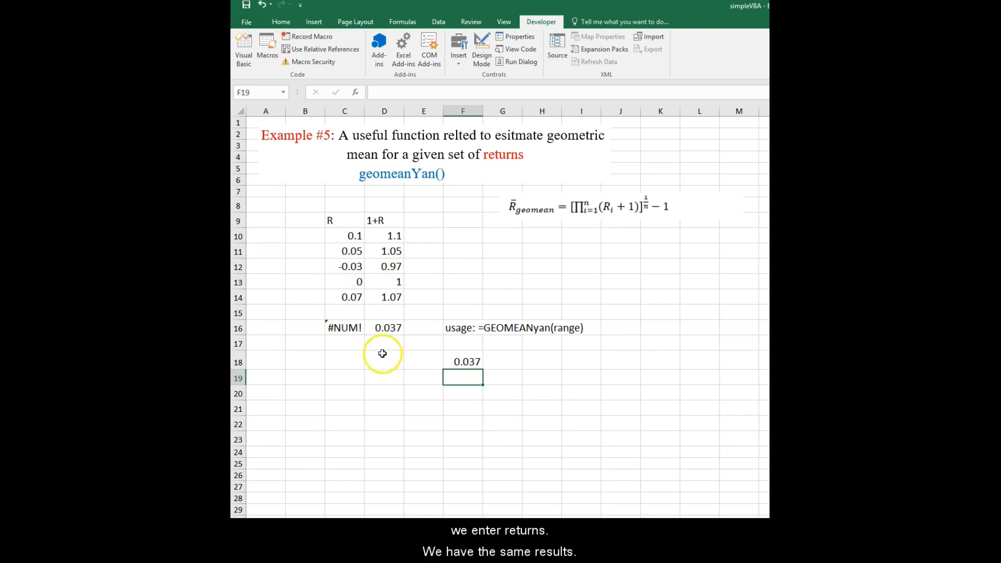